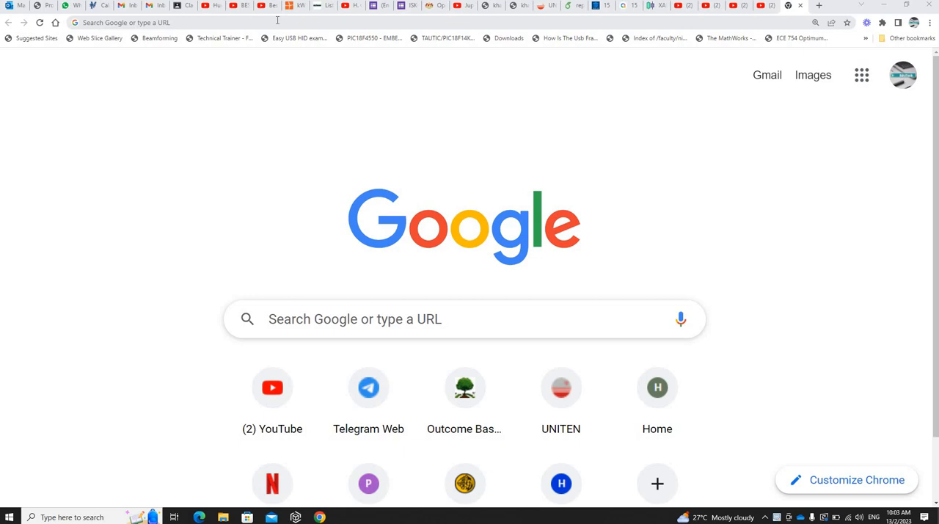
Step: Go to the Thunkable projects site at x.thunkable.com and open the My Talking App project
left_click(277, 21)
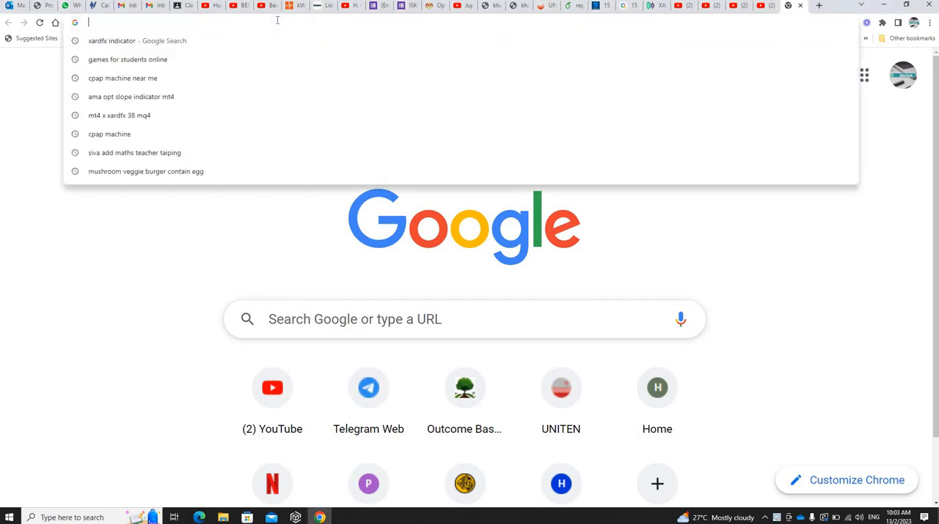
type("thun")
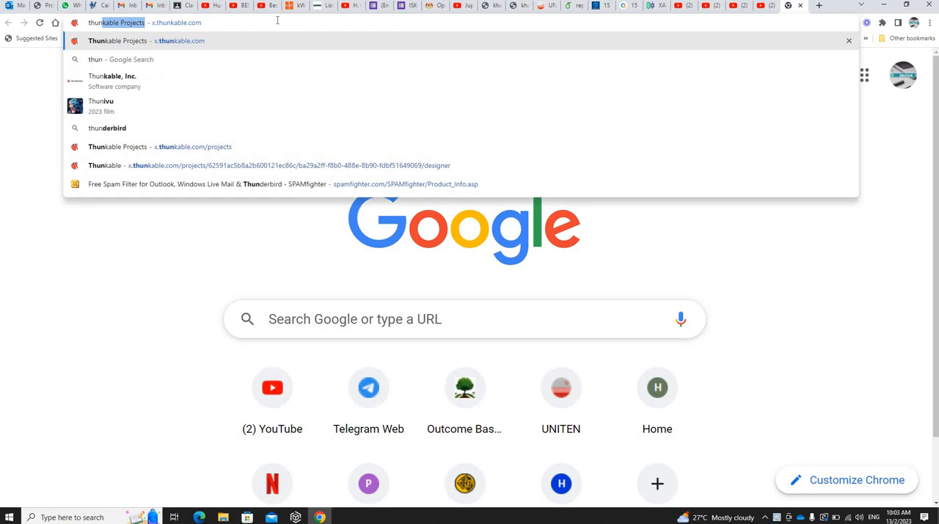
type("kable")
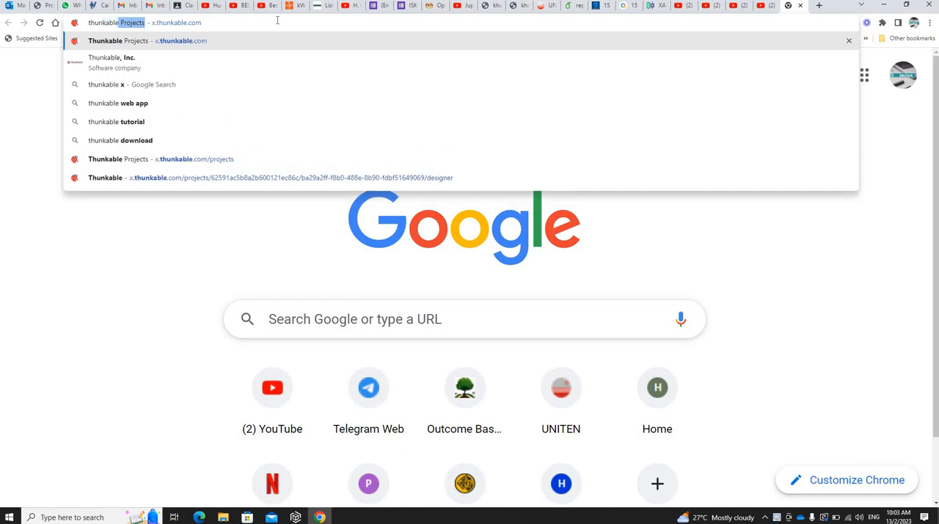
key("Return")
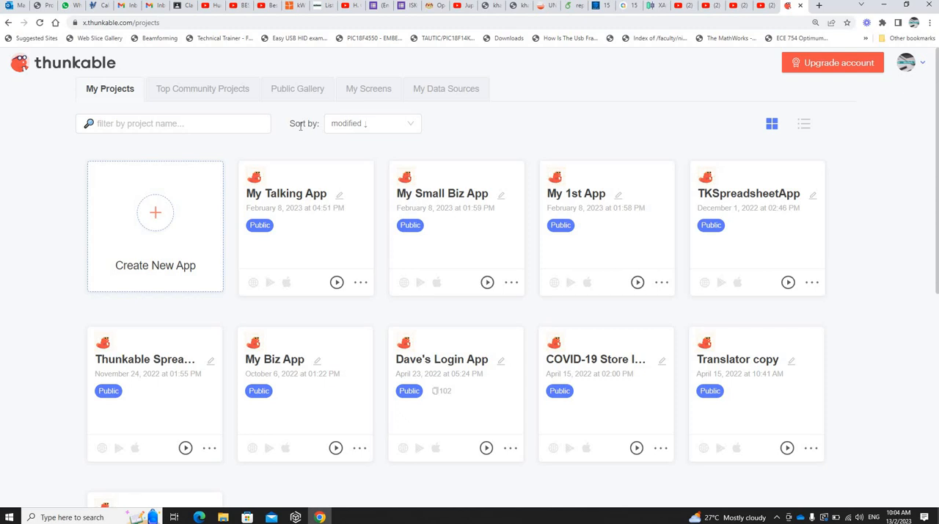
left_click(345, 127)
left_click(284, 194)
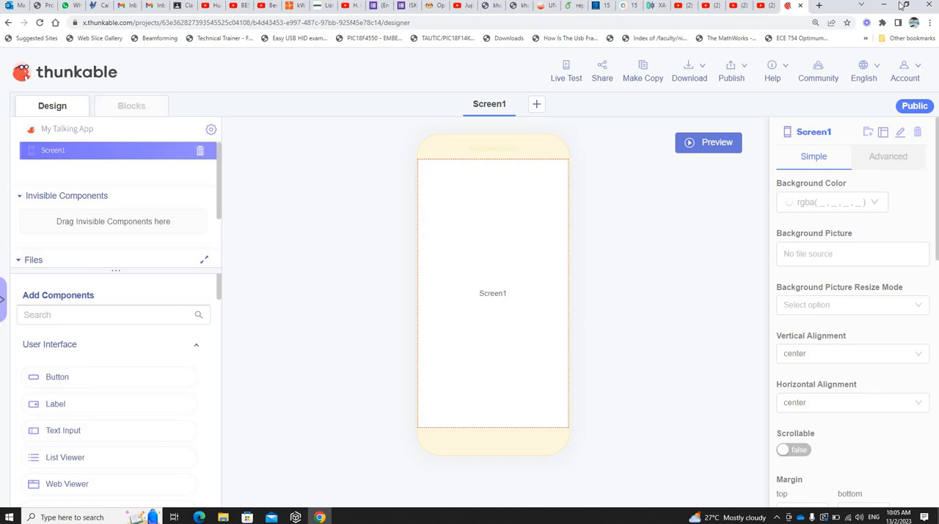
Step: Set the browser's page zoom to 150%
left_click(929, 23)
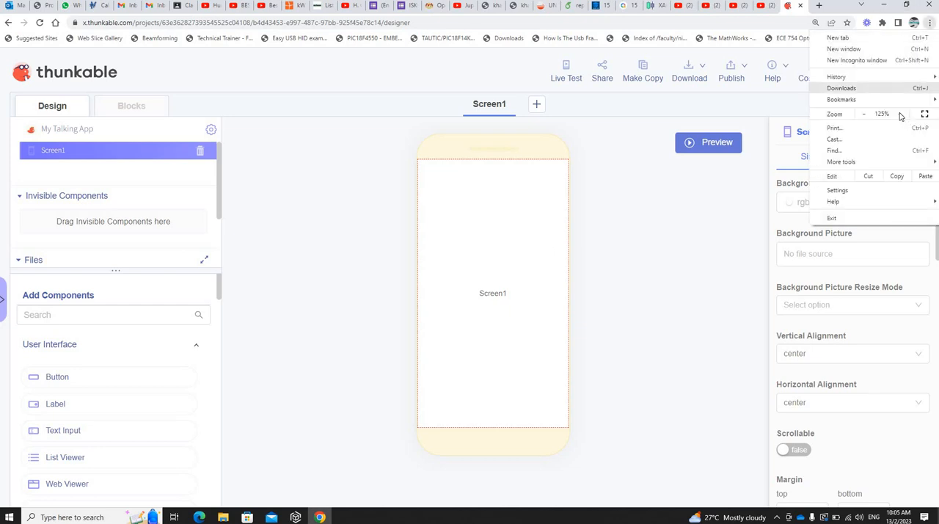
left_click(901, 115)
left_click(901, 115)
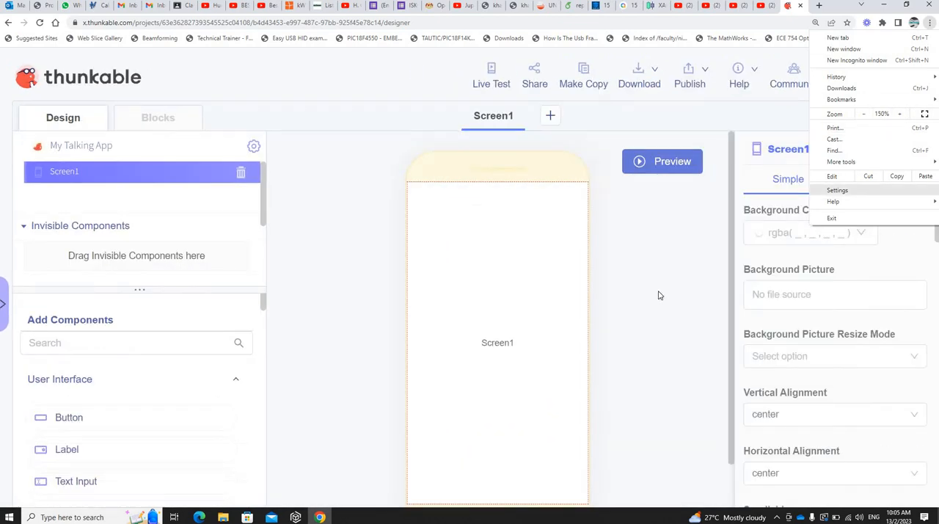
left_click(659, 295)
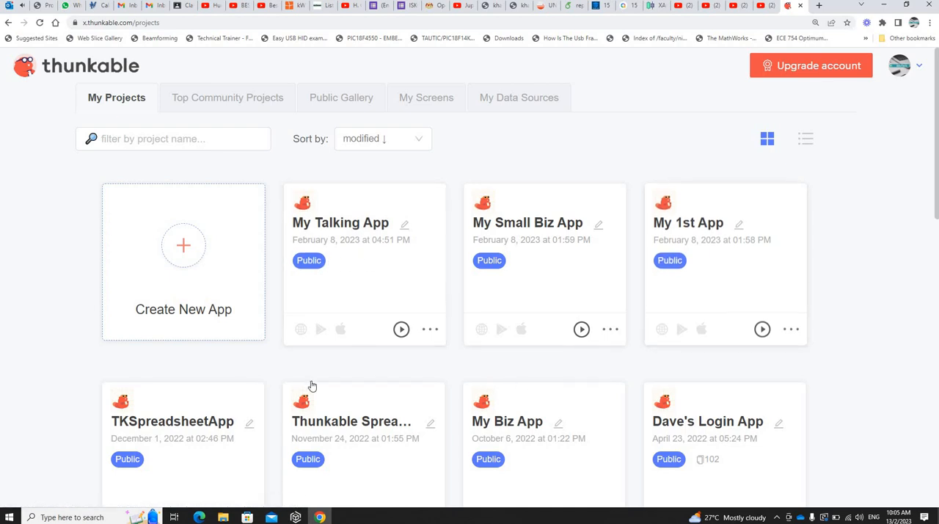
Step: Reopen the My Talking App project from the My Projects list
scroll(756, 400, "down", 1)
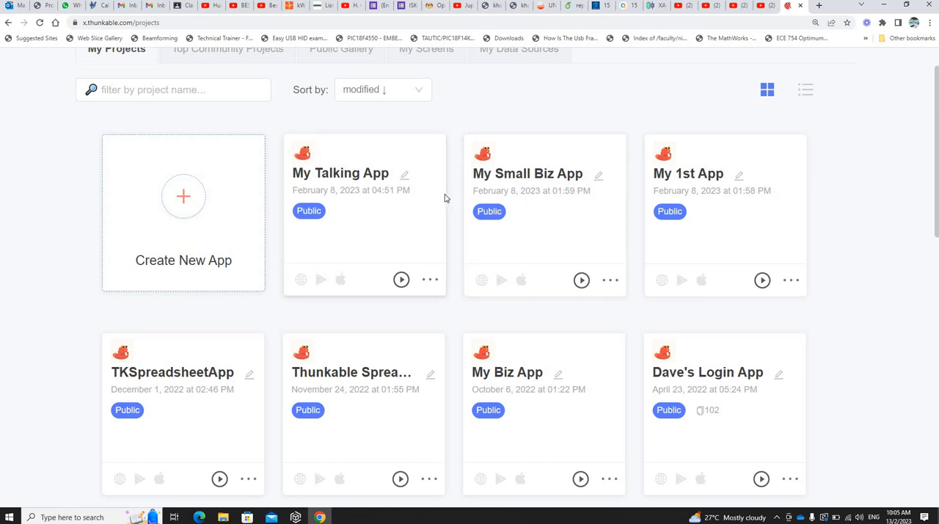
left_click(353, 179)
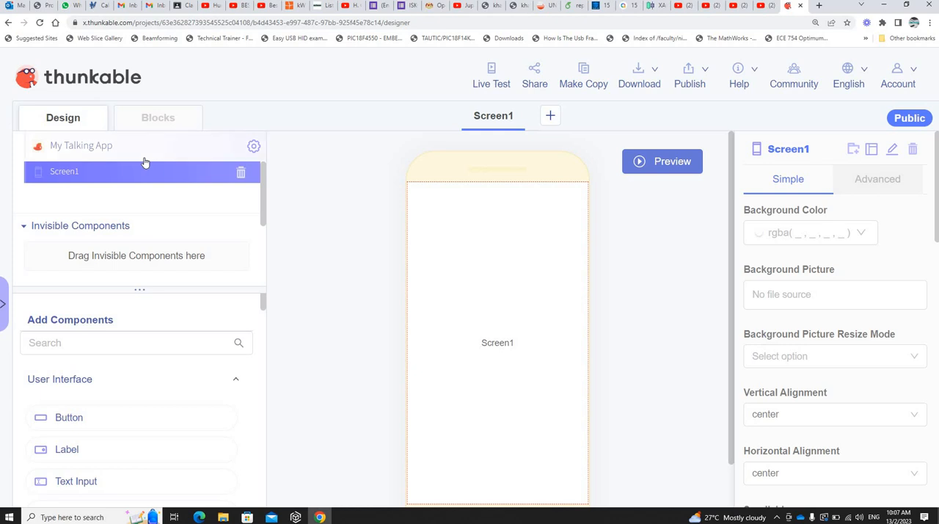
Step: Examine the project tree's Invisible Components, Files and Data Sources sections, and the start of the Add Components list
left_click_drag(140, 290, 142, 401)
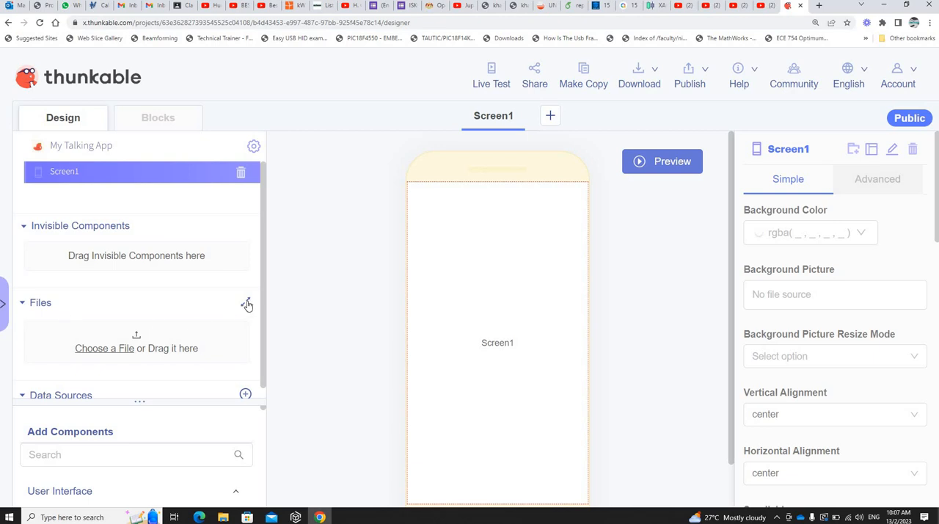
scroll(144, 355, "down", 1)
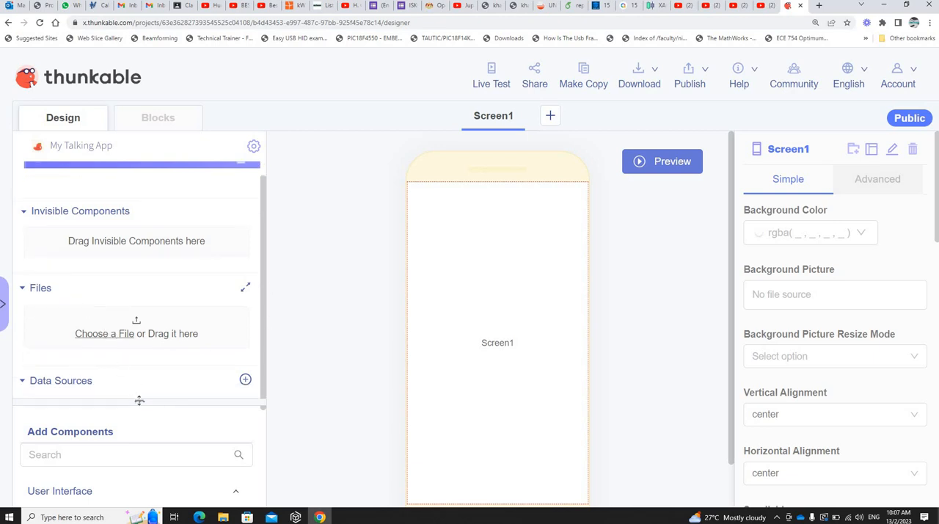
left_click_drag(139, 401, 139, 287)
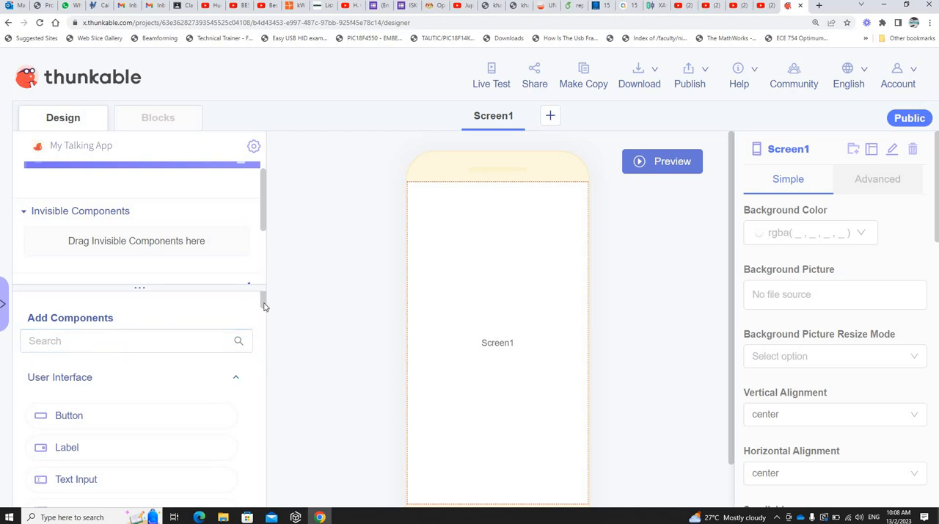
scroll(264, 327, "down", 5)
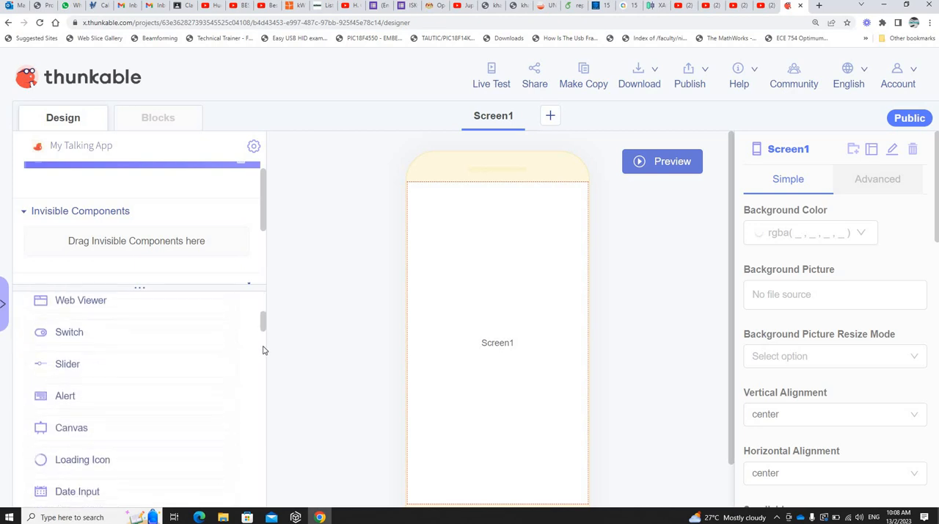
scroll(264, 361, "down", 5)
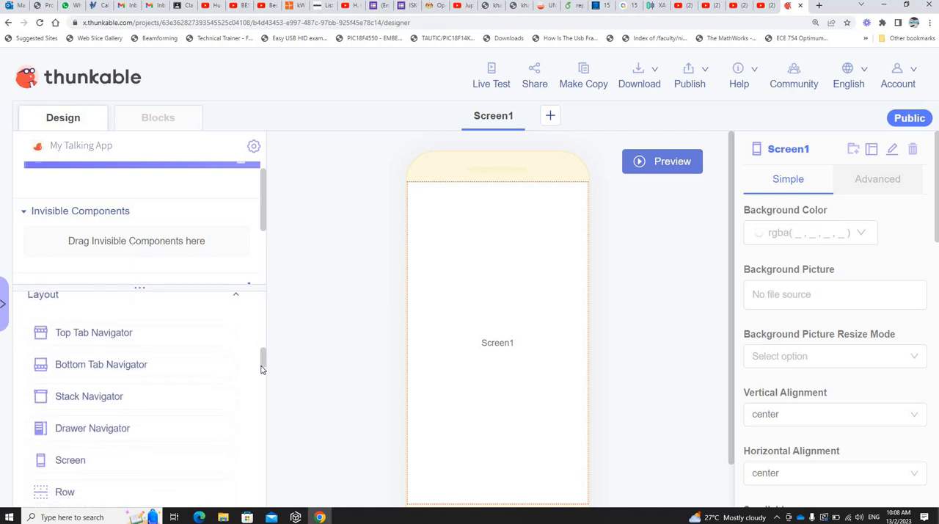
scroll(263, 319, "up", 10)
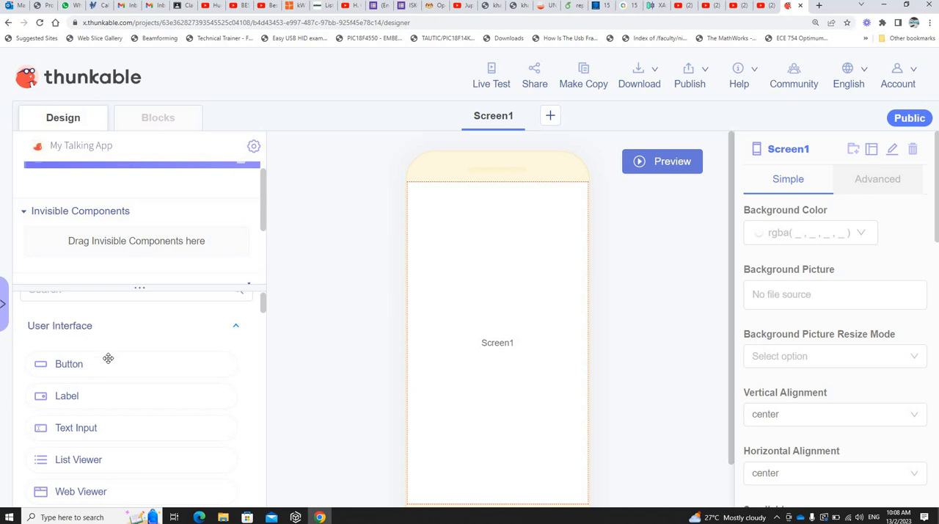
left_click_drag(80, 365, 94, 420)
Step: Set the browser's page zoom to 200% and enlarge the Add Components area by shrinking the project tree above it
left_click(930, 22)
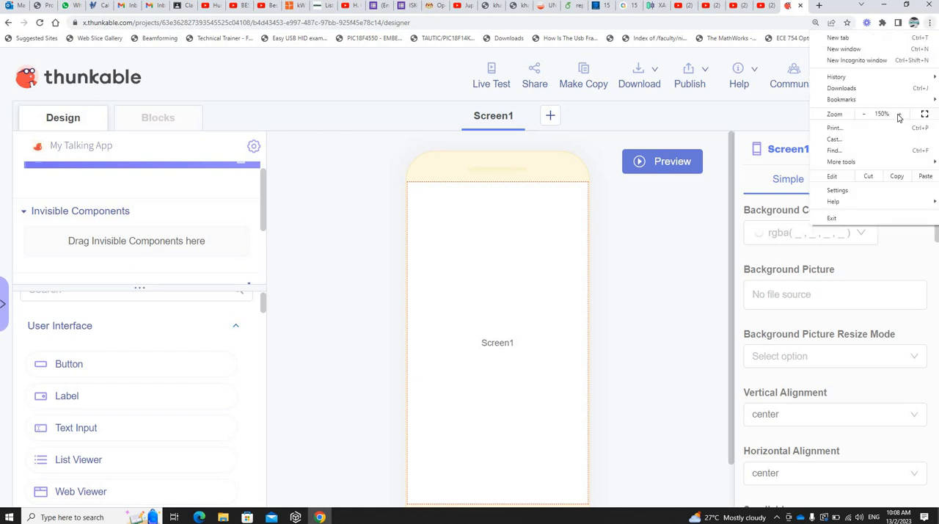
left_click(901, 117)
left_click(902, 118)
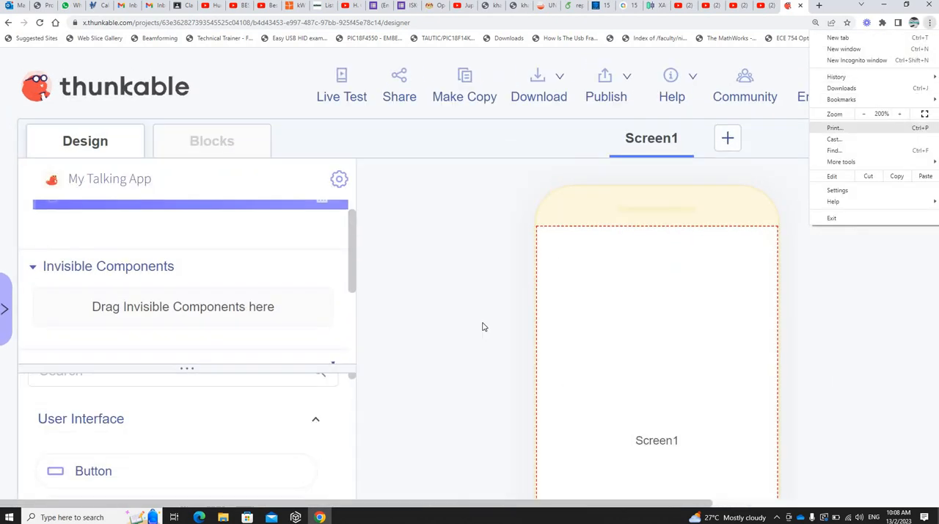
left_click(269, 360)
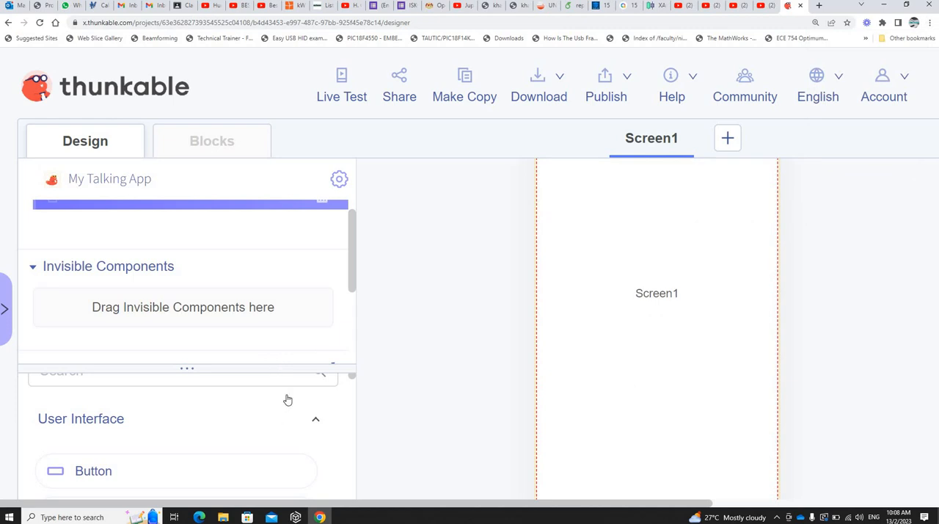
scroll(293, 415, "down", 2)
scroll(242, 396, "up", 2)
left_click_drag(183, 370, 224, 228)
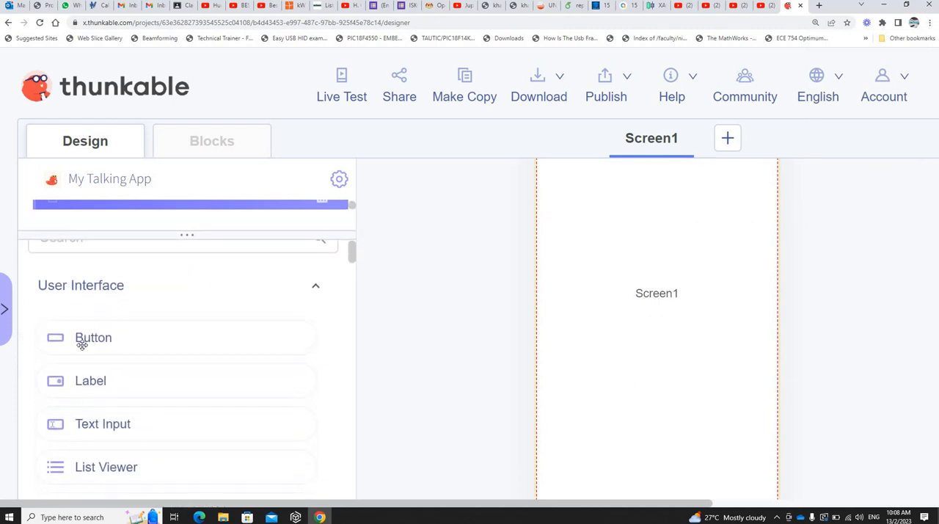
Step: Examine the available components by category, from User Interface, Layout and Voice through Image, Data, Location and Sensors to Authentication and Monetization
scroll(102, 399, "down", 2)
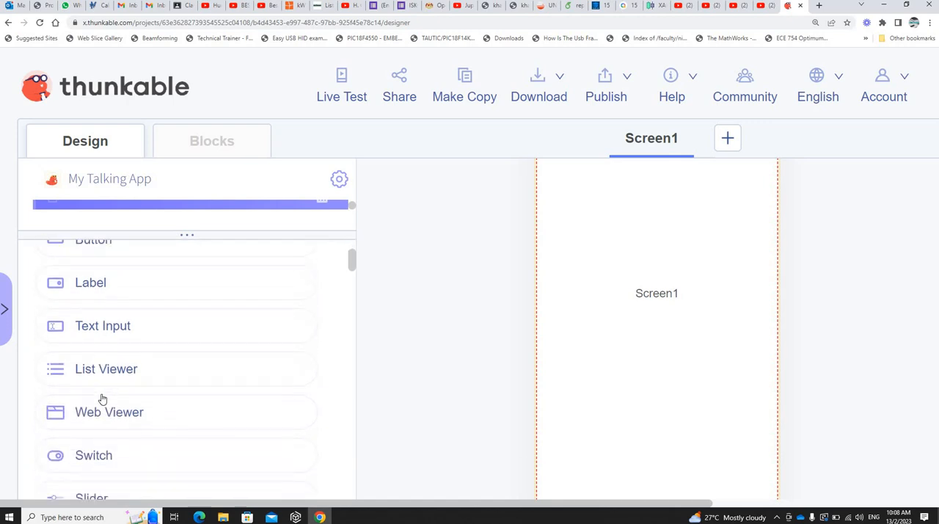
scroll(100, 391, "down", 1)
scroll(106, 350, "up", 3)
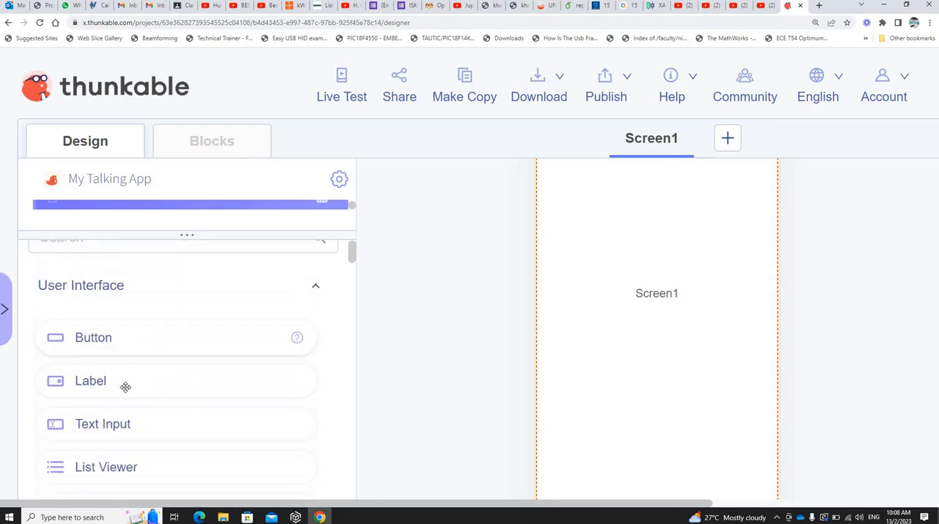
scroll(182, 398, "down", 3)
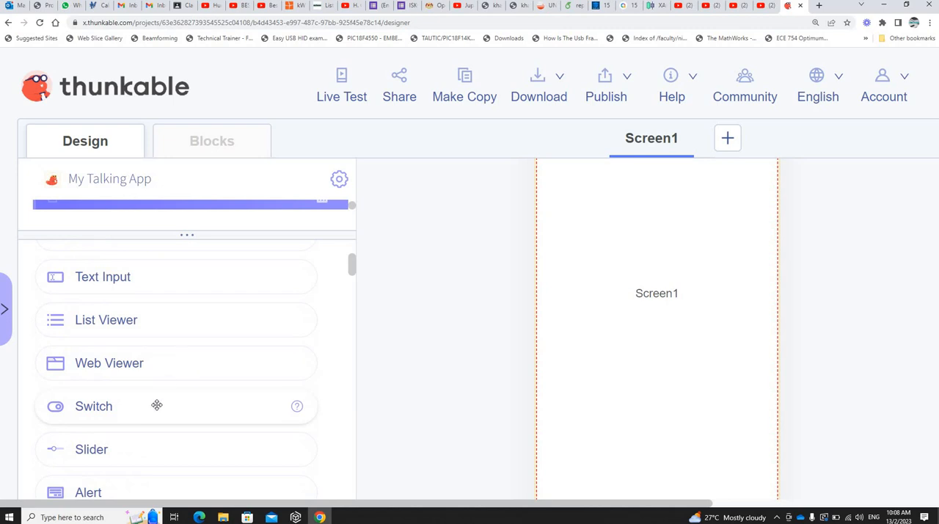
scroll(168, 407, "down", 5)
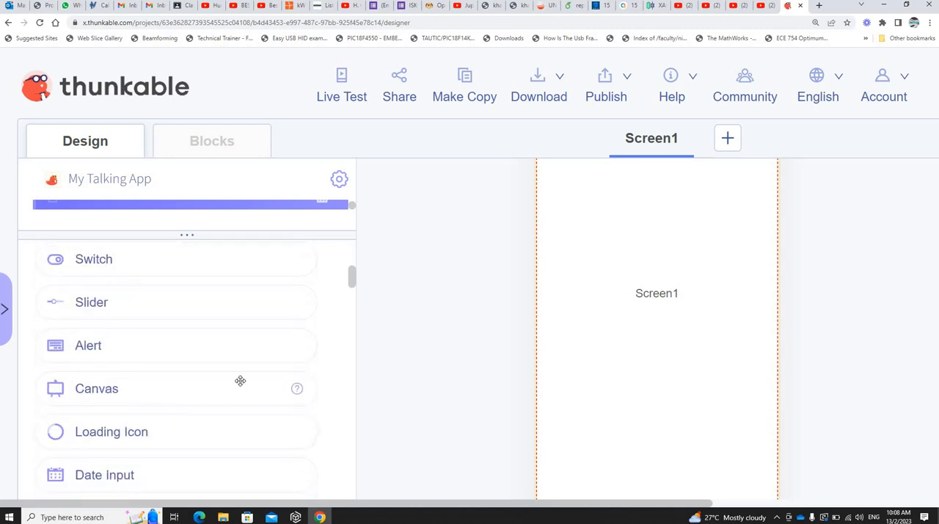
scroll(220, 377, "down", 3)
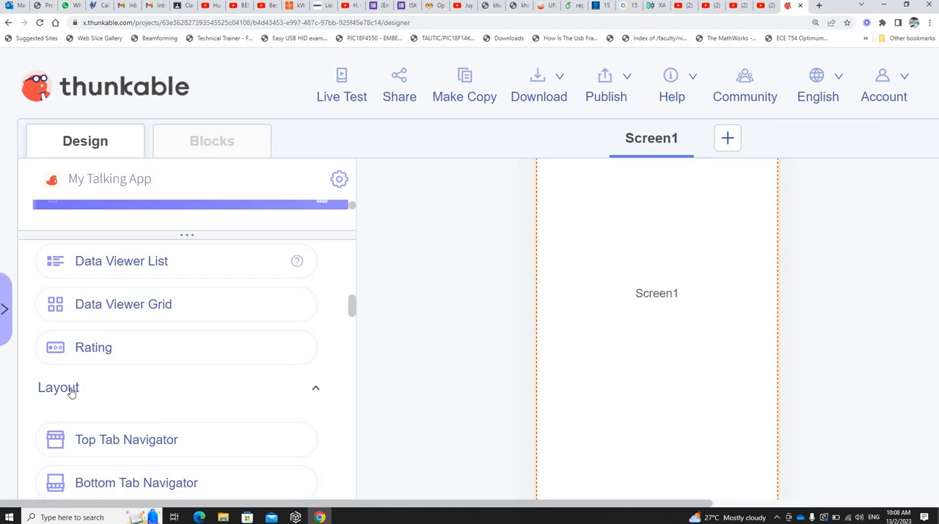
scroll(141, 363, "down", 5)
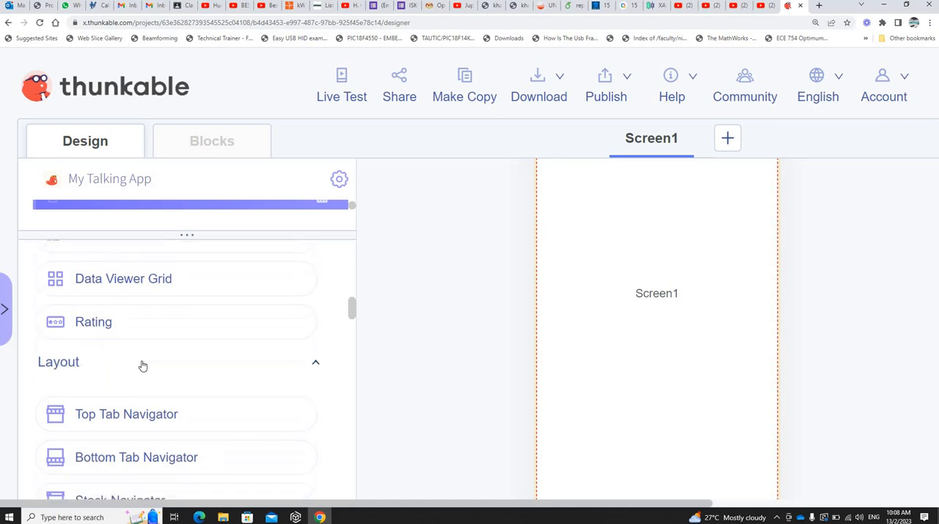
scroll(137, 359, "down", 5)
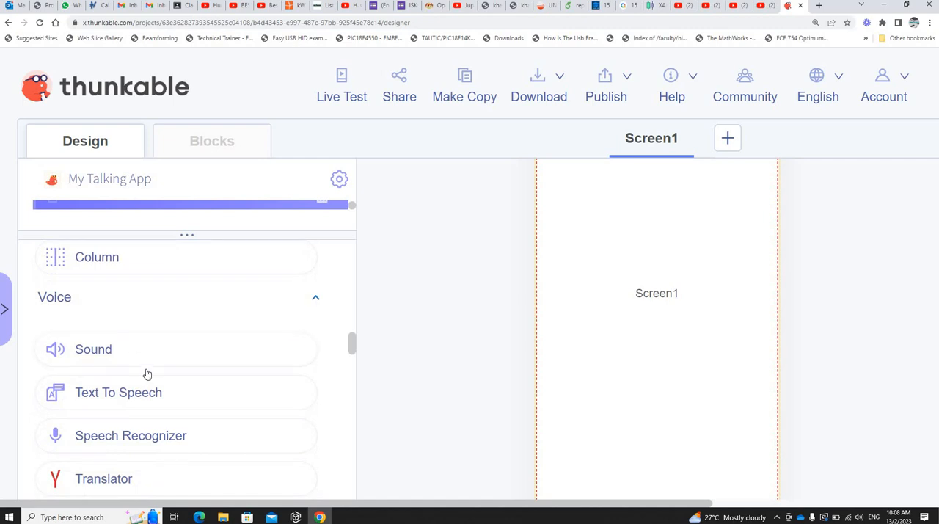
scroll(143, 370, "down", 3)
scroll(140, 337, "down", 3)
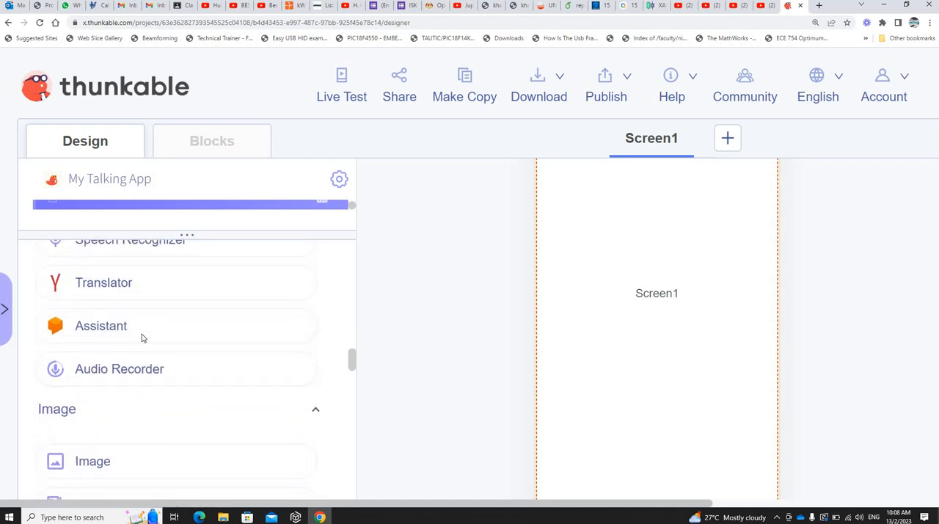
scroll(124, 334, "down", 3)
scroll(123, 334, "down", 5)
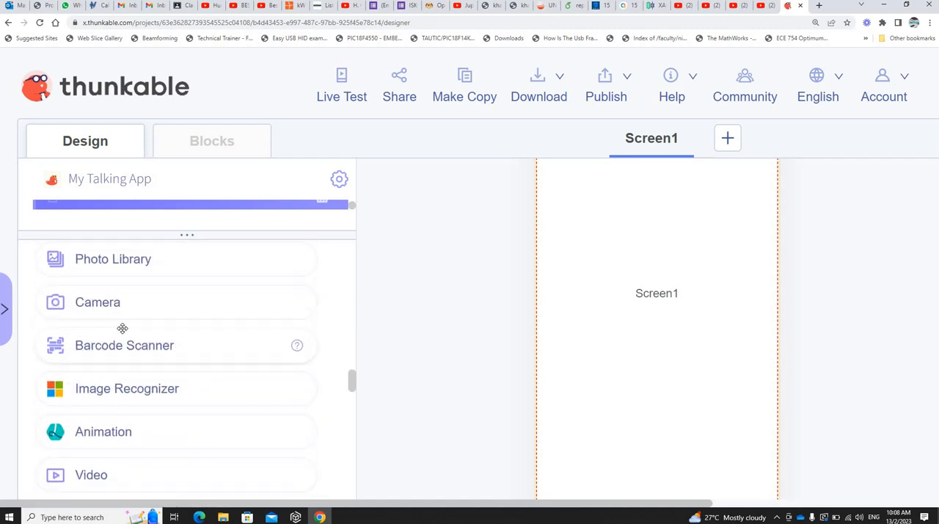
scroll(151, 345, "down", 3)
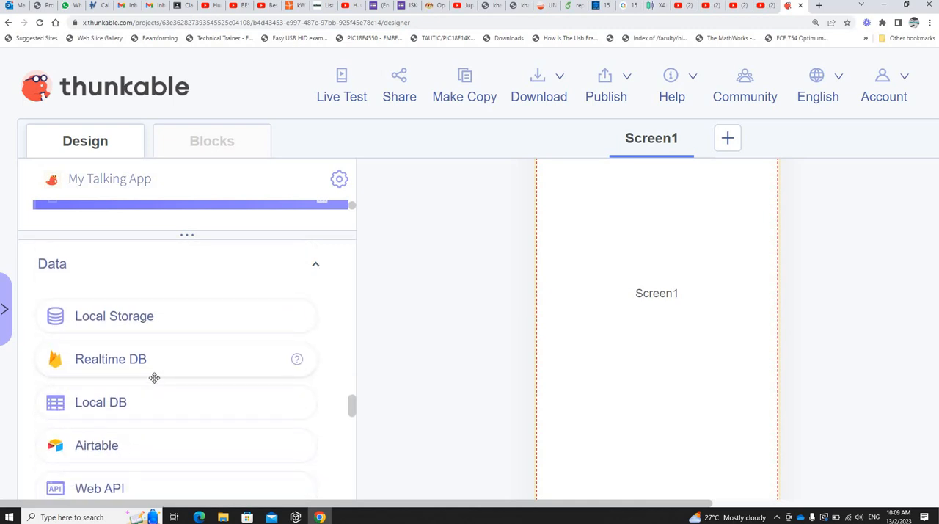
scroll(154, 378, "down", 2)
scroll(151, 384, "down", 2)
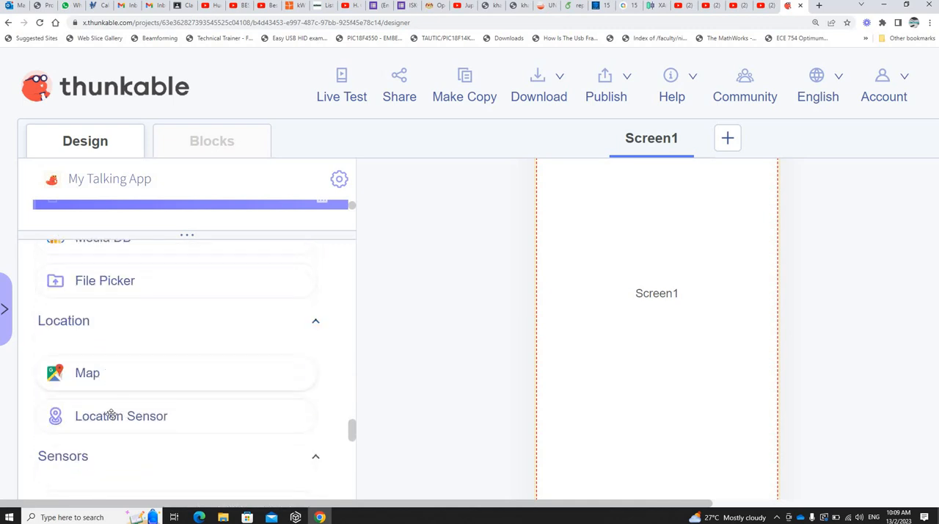
scroll(121, 363, "down", 2)
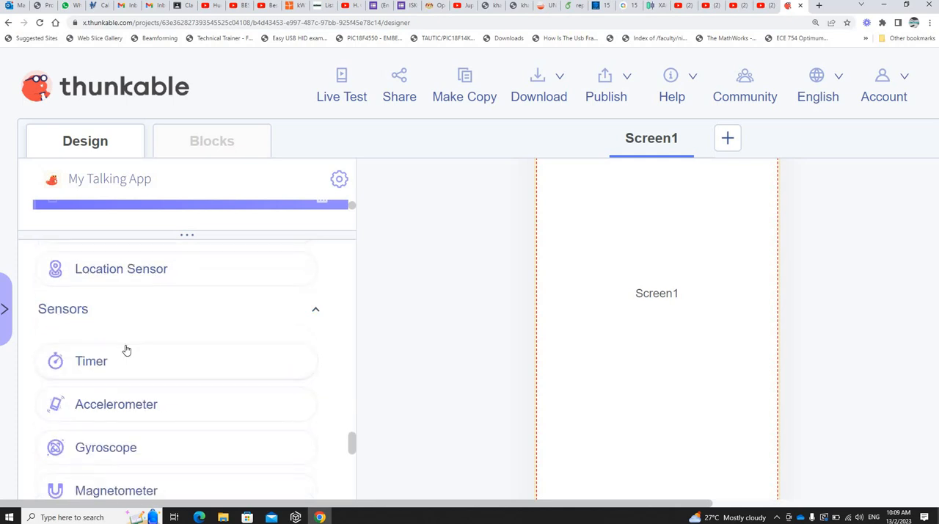
scroll(126, 350, "down", 3)
scroll(126, 350, "down", 2)
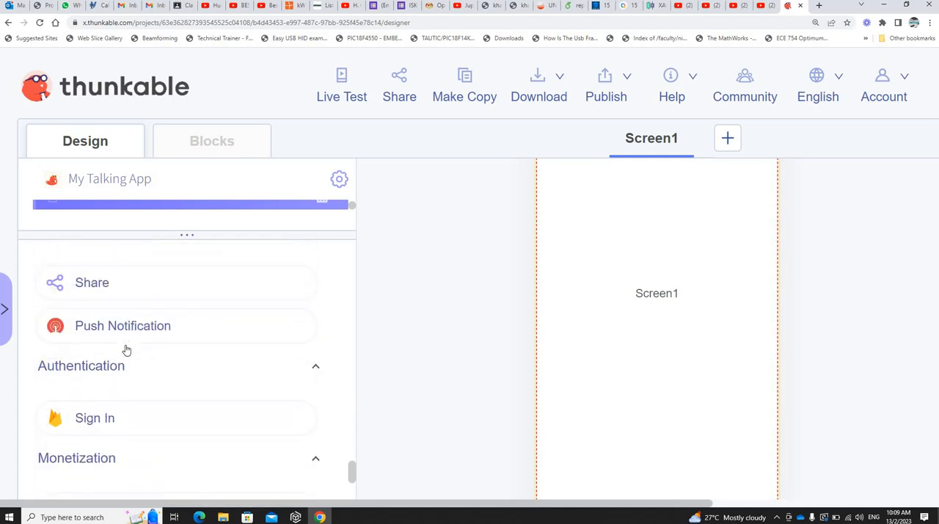
scroll(126, 355, "down", 2)
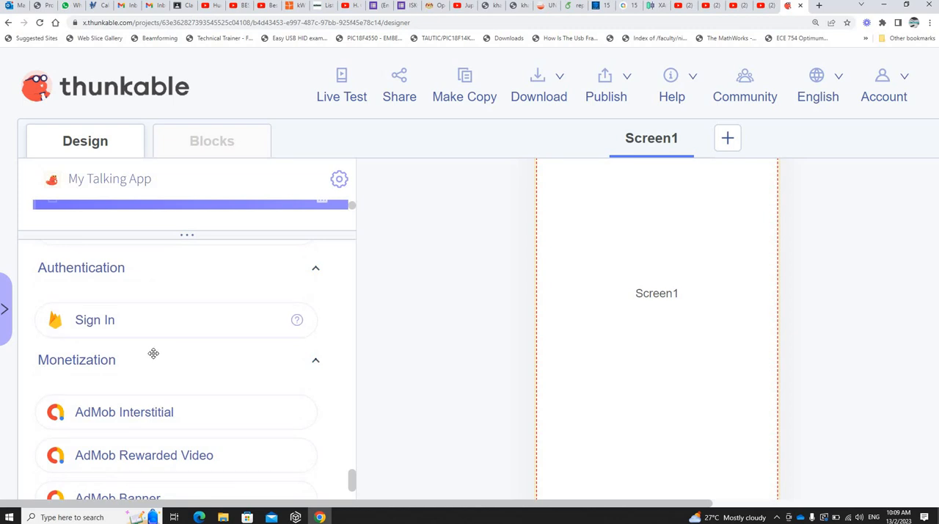
scroll(152, 358, "down", 2)
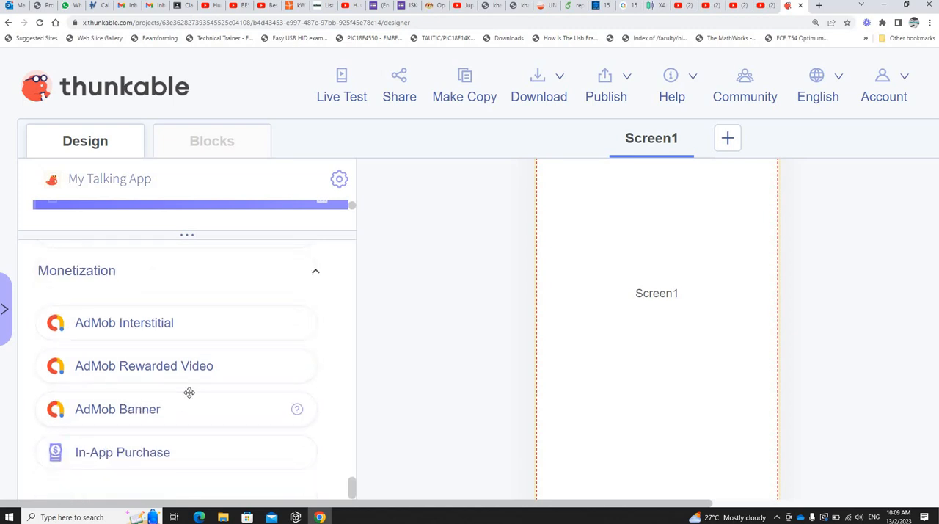
Step: Look back through the component categories from Monetization up to the User Interface group and its Button component
scroll(189, 393, "up", 12)
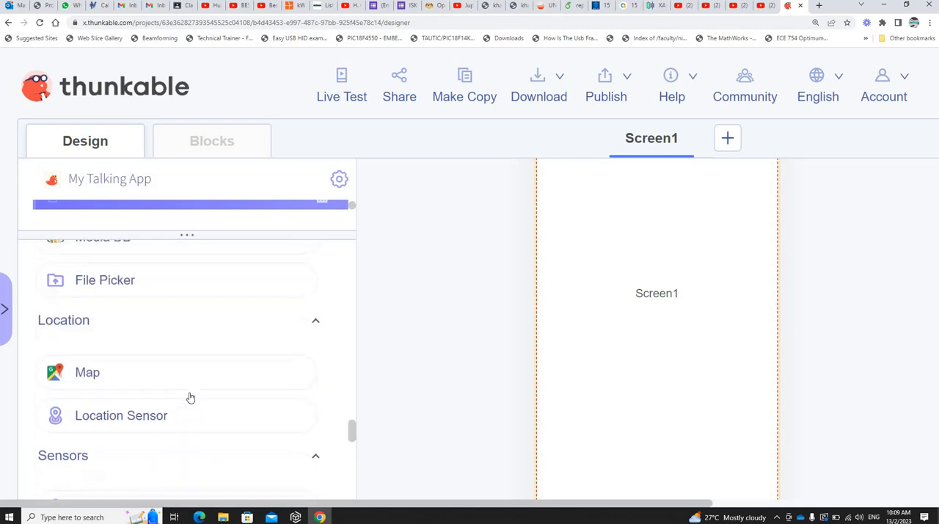
scroll(190, 397, "up", 10)
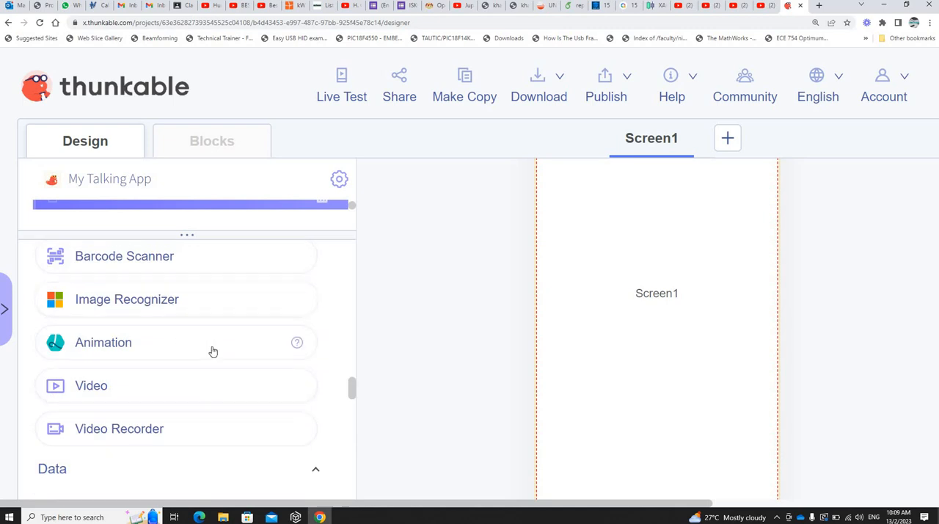
scroll(216, 350, "up", 8)
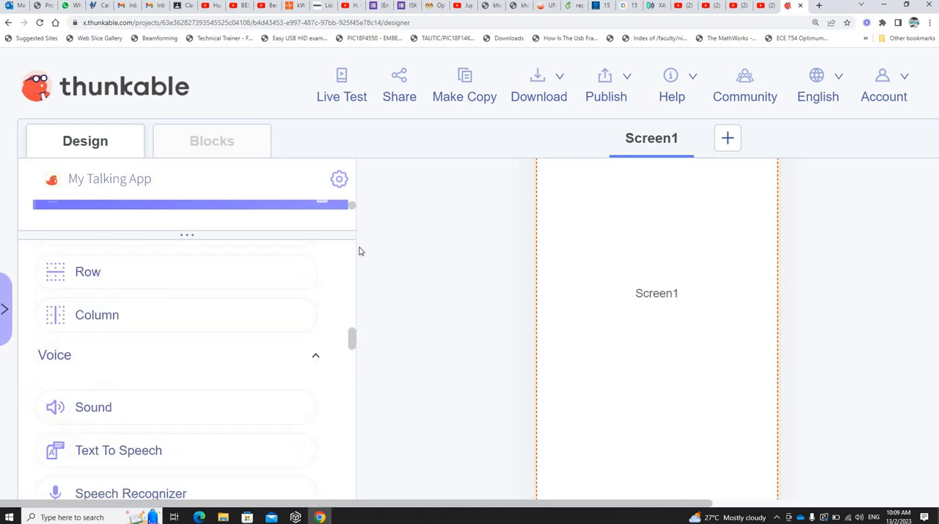
scroll(96, 332, "up", 6)
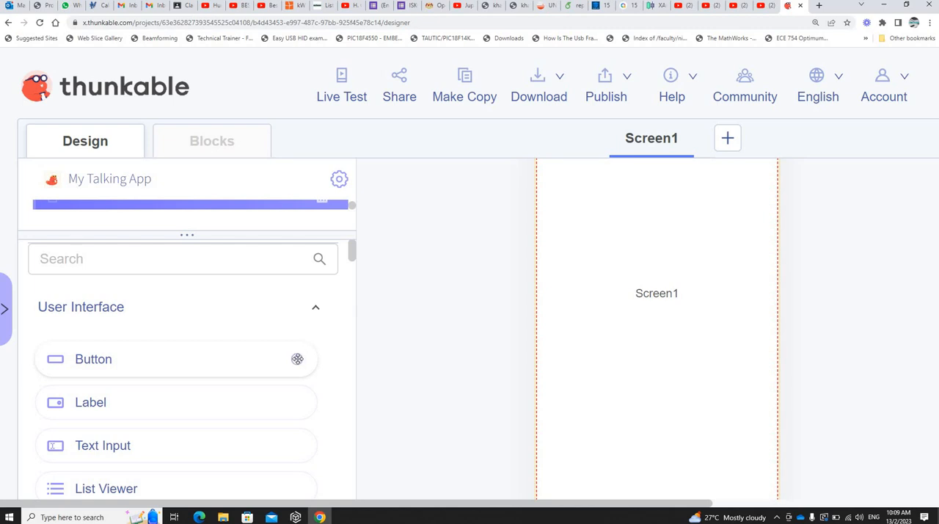
mouse_move(301, 362)
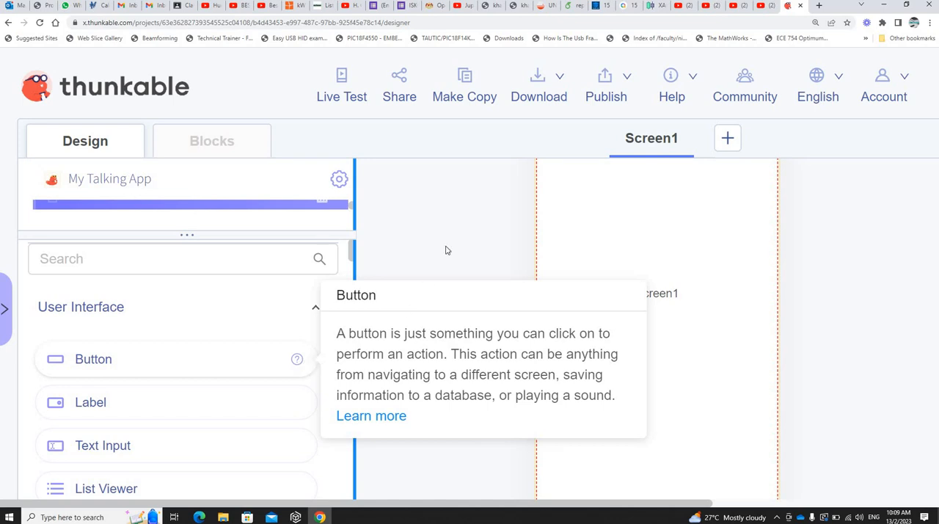
Step: Reduce the browser's page zoom so the Screen1 canvas and its properties are shown together, and inspect the full phone mockup
left_click(930, 23)
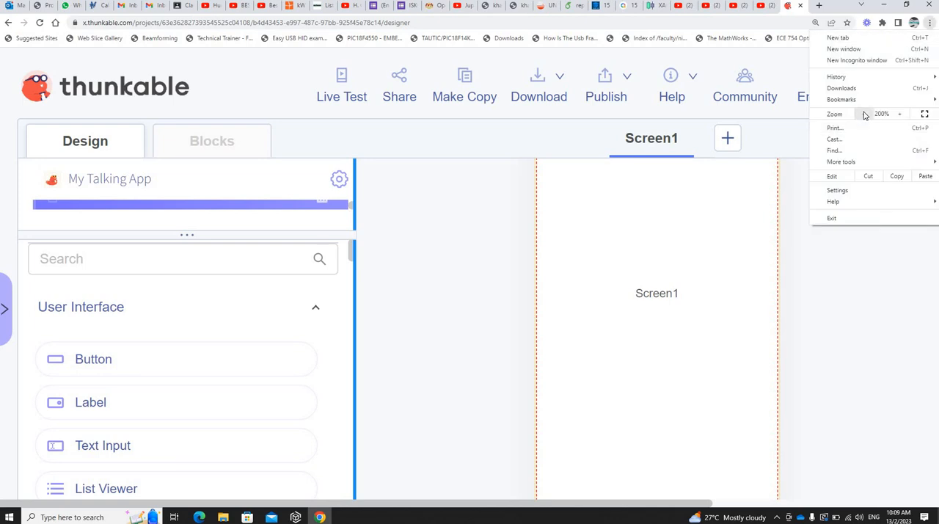
left_click(864, 114)
left_click(486, 266)
scroll(484, 267, "up", 2)
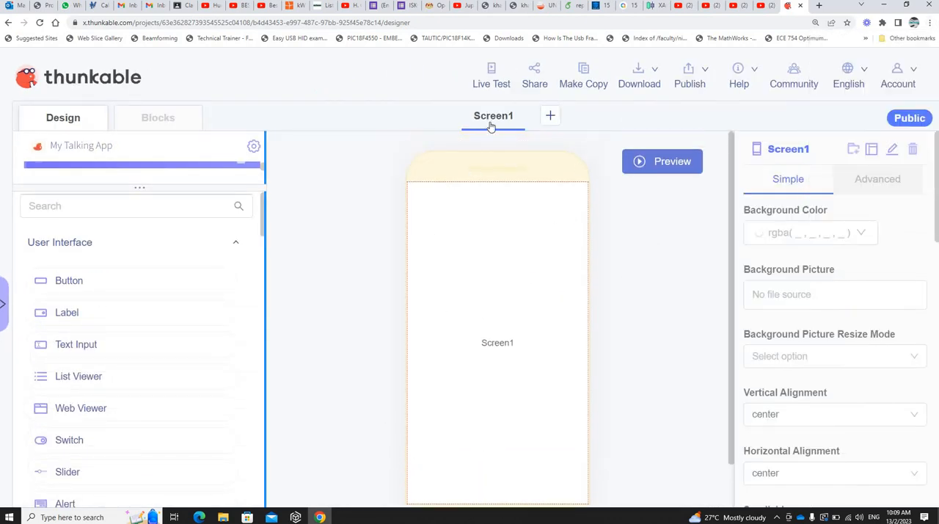
scroll(611, 275, "down", 3)
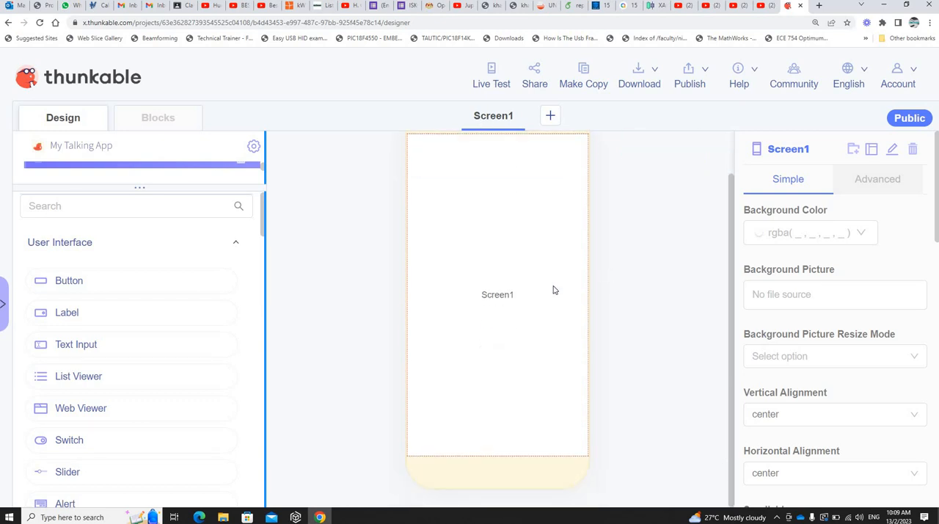
scroll(555, 289, "up", 3)
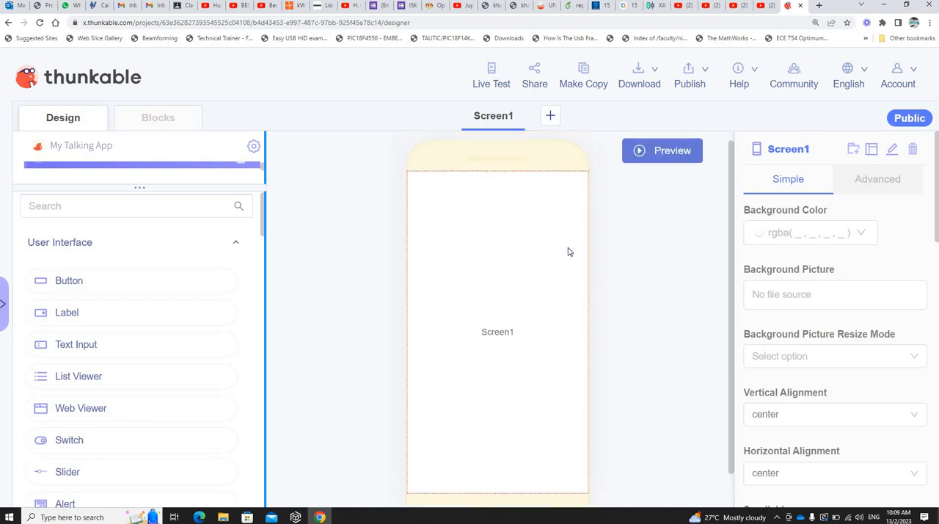
Step: Preview Screen1 in the designer, look over the simulated phone screen, and return to editing
left_click(683, 163)
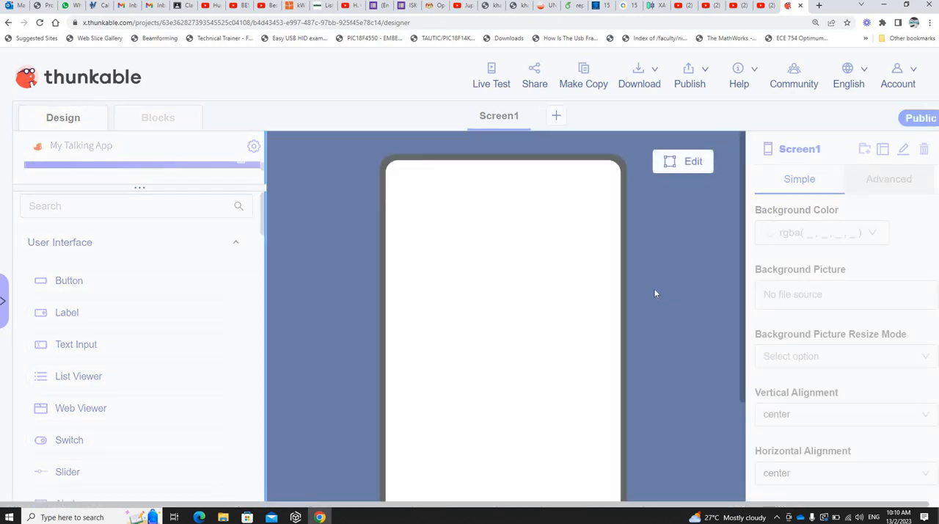
scroll(650, 301, "down", 3)
scroll(429, 316, "up", 3)
scroll(553, 322, "down", 3)
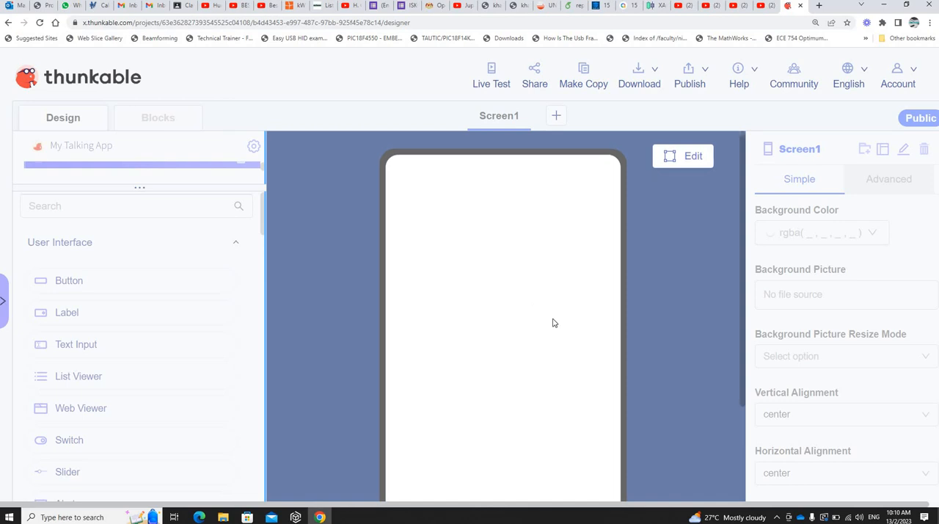
scroll(552, 323, "up", 3)
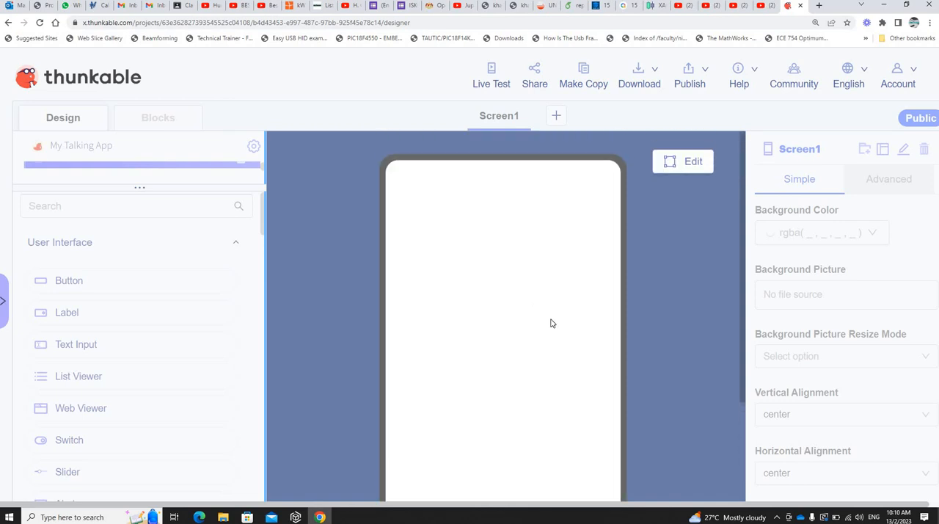
left_click(686, 163)
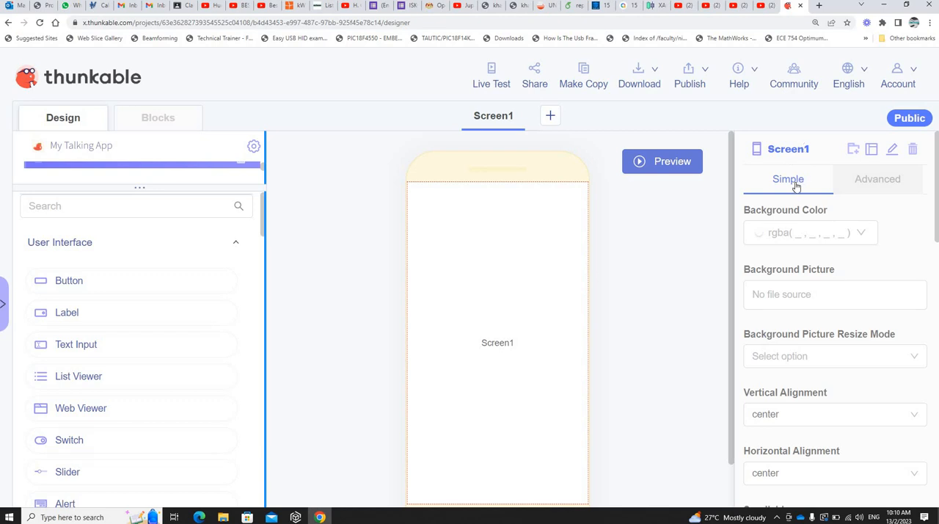
Step: Examine Screen1's Advanced properties, and its Simple properties from background and alignment through margin and padding to the status bar
left_click(873, 185)
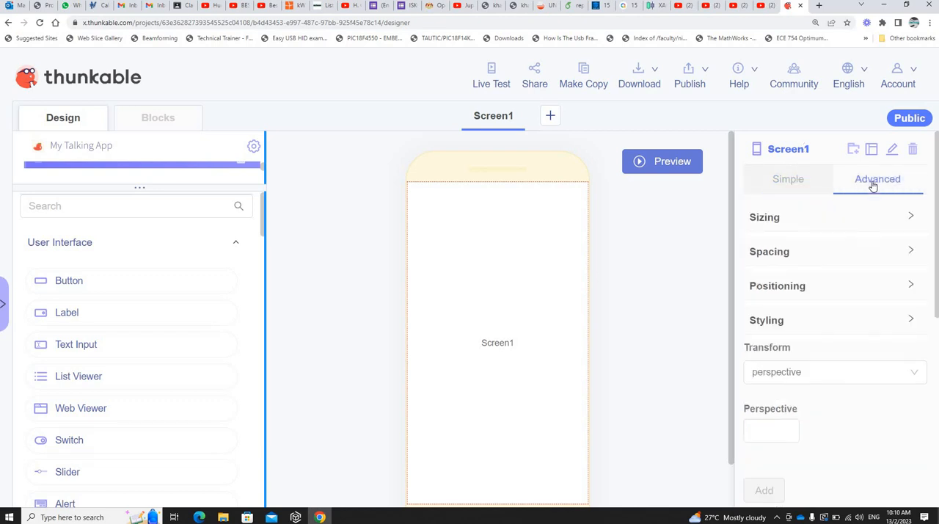
left_click(789, 188)
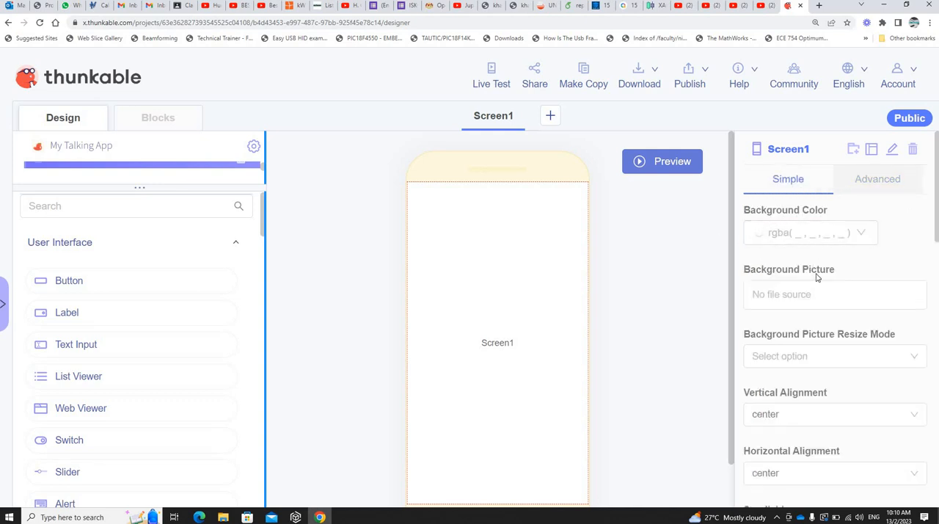
scroll(817, 276, "down", 1)
scroll(822, 308, "down", 2)
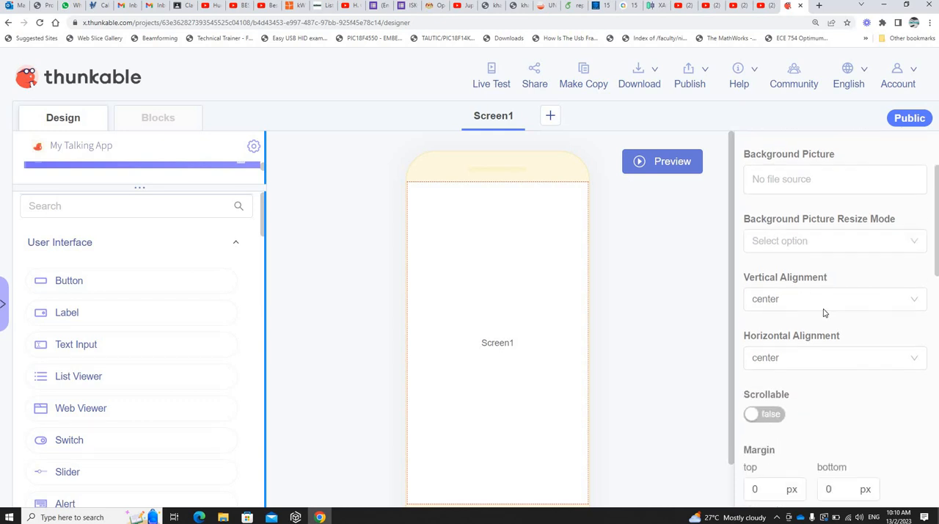
scroll(816, 315, "down", 3)
scroll(814, 321, "down", 5)
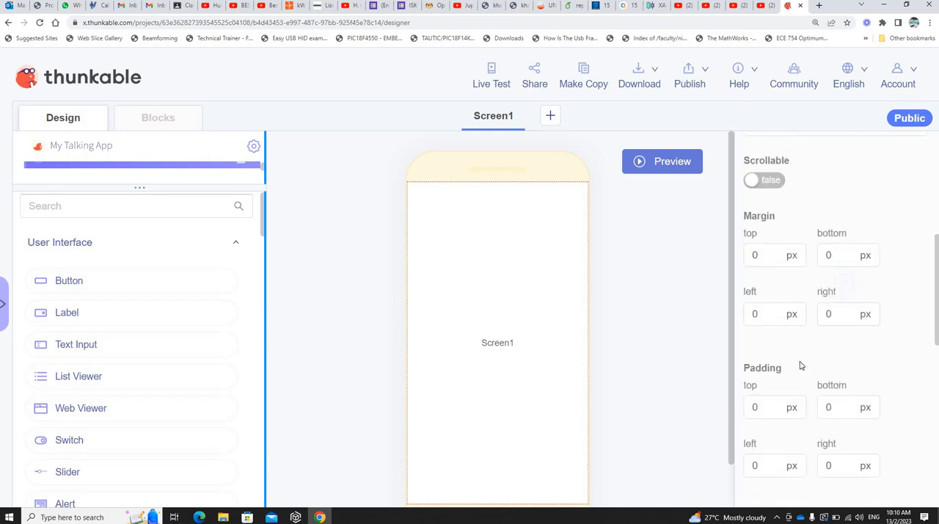
scroll(872, 272, "down", 5)
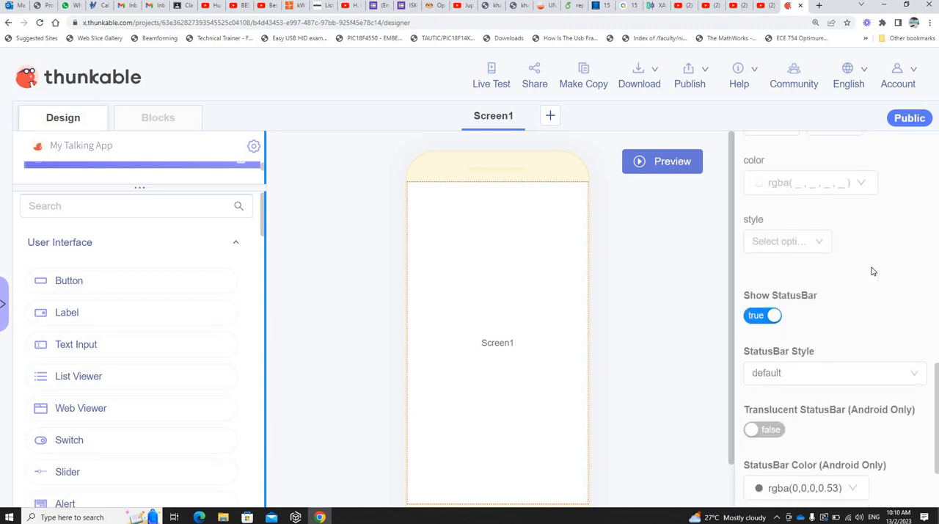
Step: Set Screen1's background color to orange, rgba(245, 166, 35, 1), preview it and return to editing
scroll(844, 272, "up", 2)
scroll(873, 273, "up", 10)
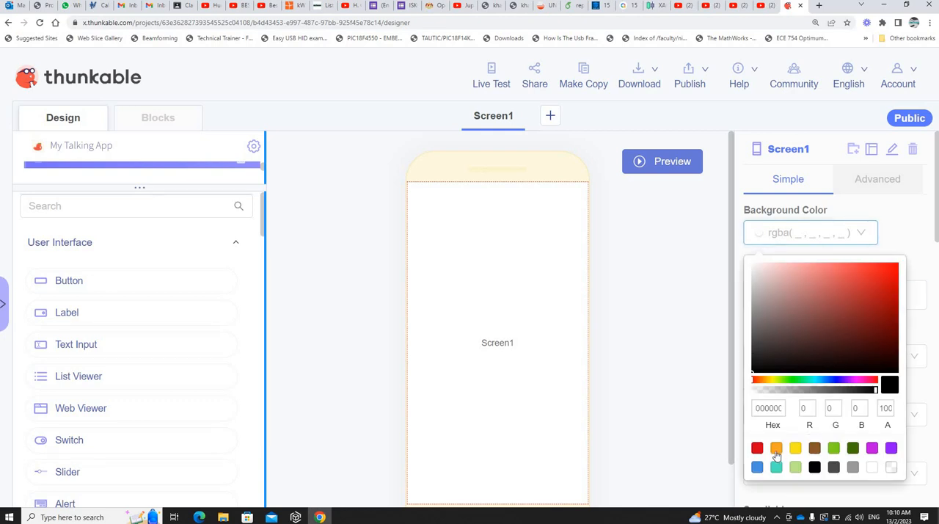
left_click(776, 447)
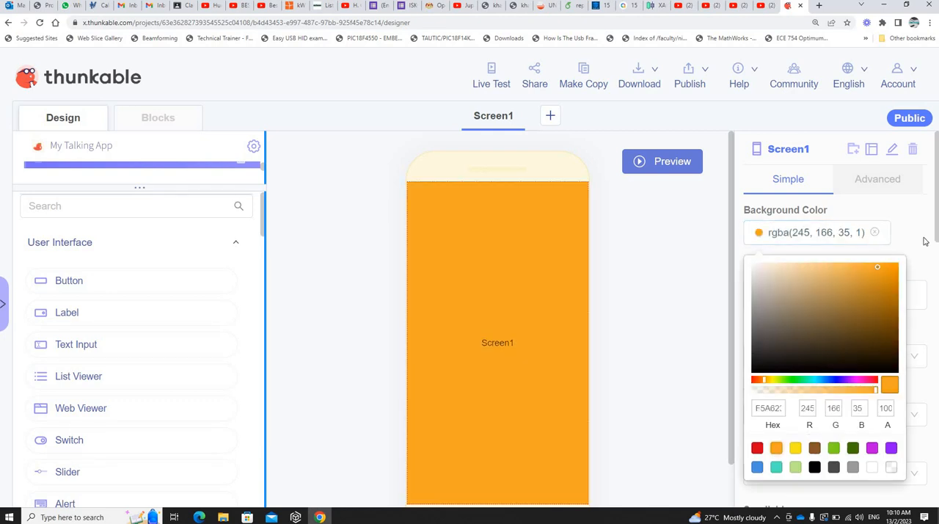
left_click(924, 241)
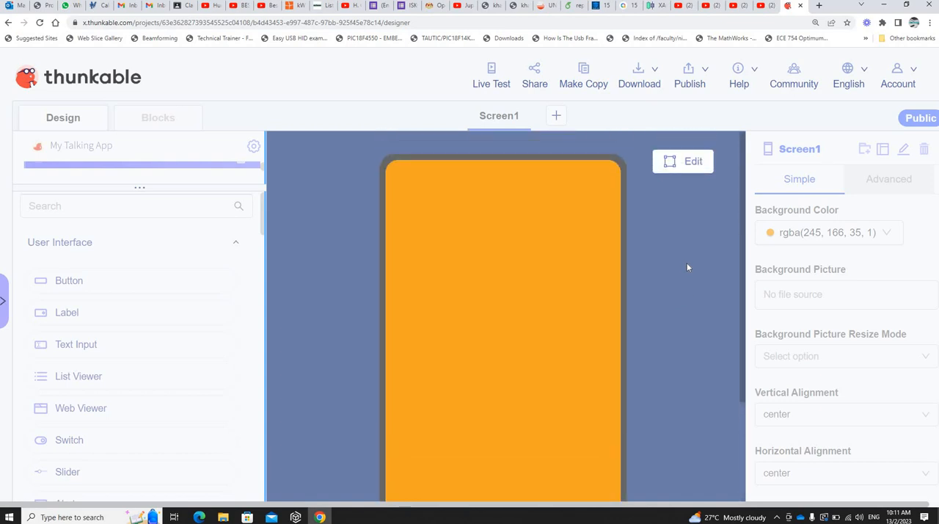
left_click(689, 164)
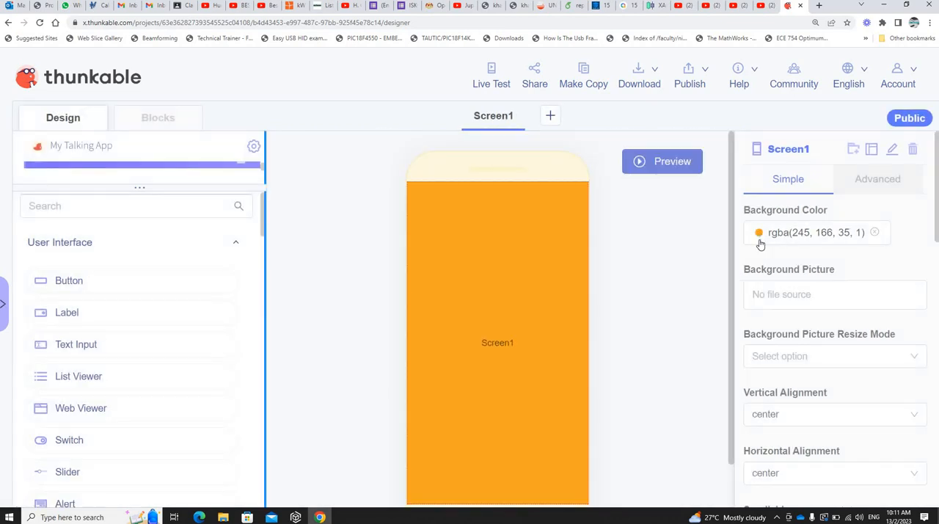
Step: Set Screen1's background color to white, rgba(255, 255, 255, 1)
left_click(761, 241)
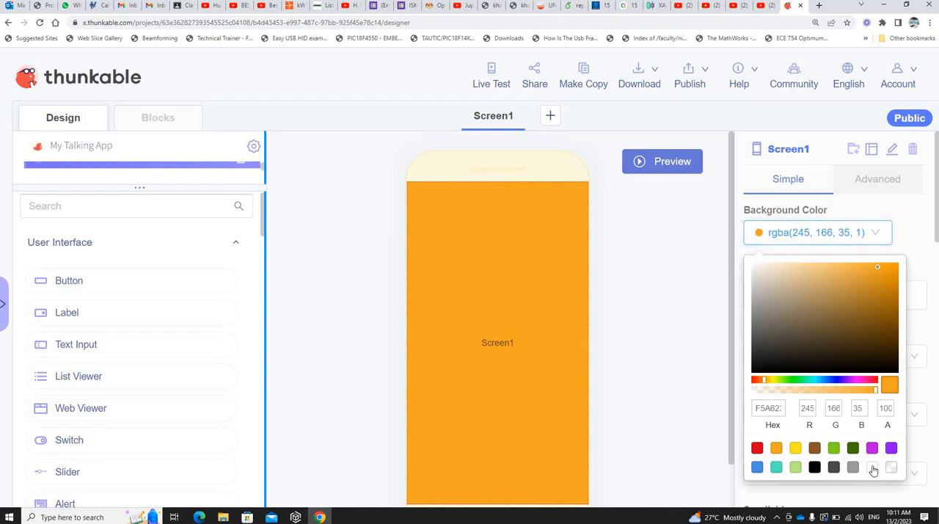
left_click(871, 467)
left_click(746, 170)
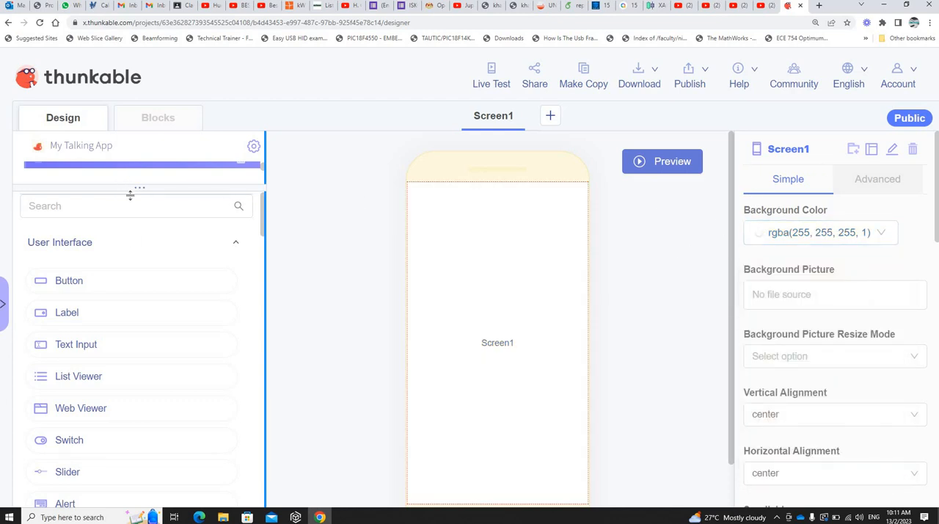
Step: Enlarge the project tree area above the component list to show Screen1, Invisible Components and Files
left_click_drag(130, 193, 135, 365)
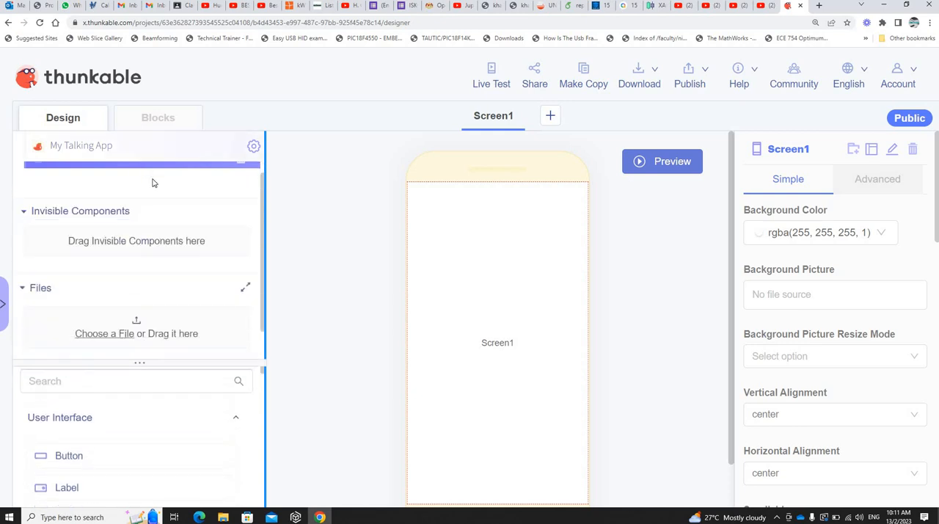
scroll(72, 161, "up", 1)
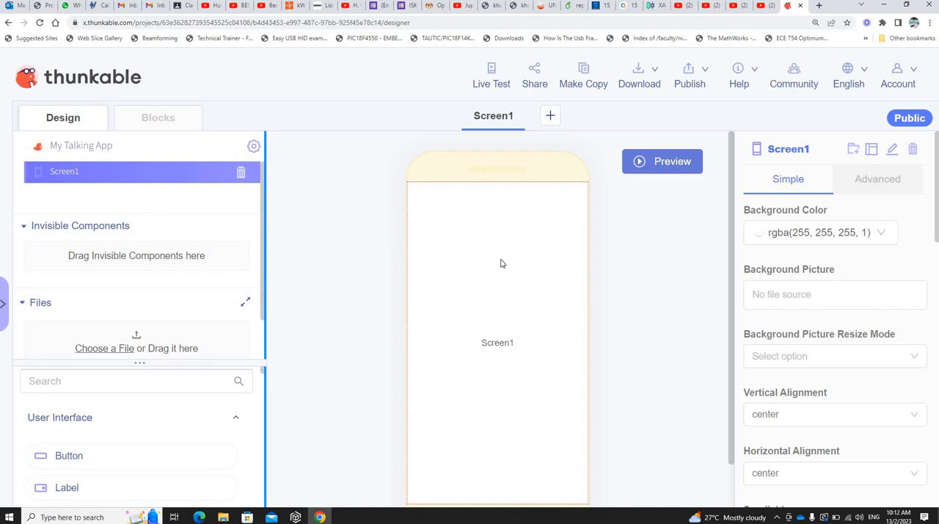
Step: Look at the Blocks workspace and its block categories, comparing it with the Design view, and return to Design
left_click(160, 120)
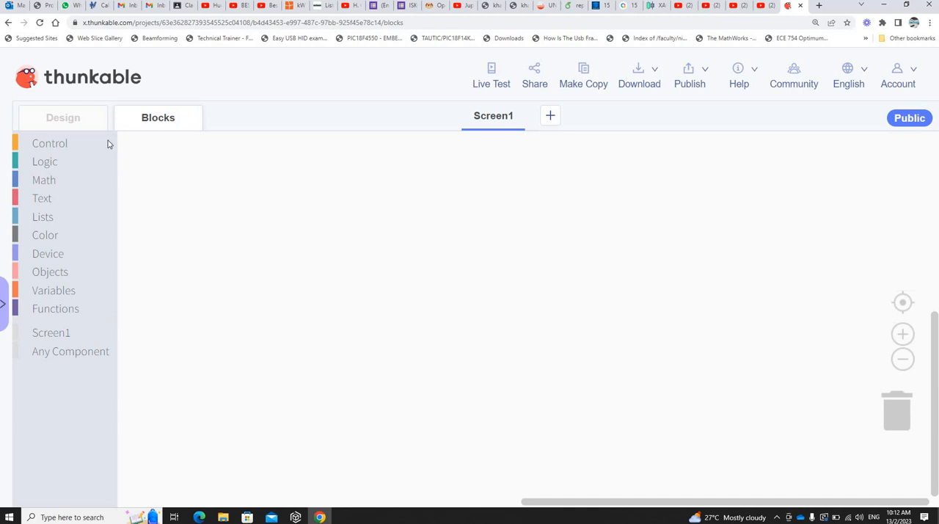
left_click(64, 119)
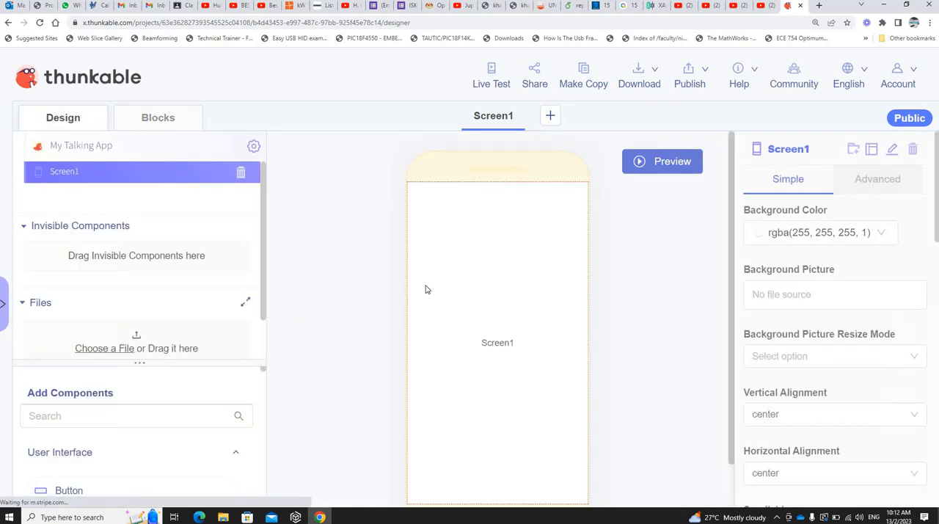
left_click(169, 123)
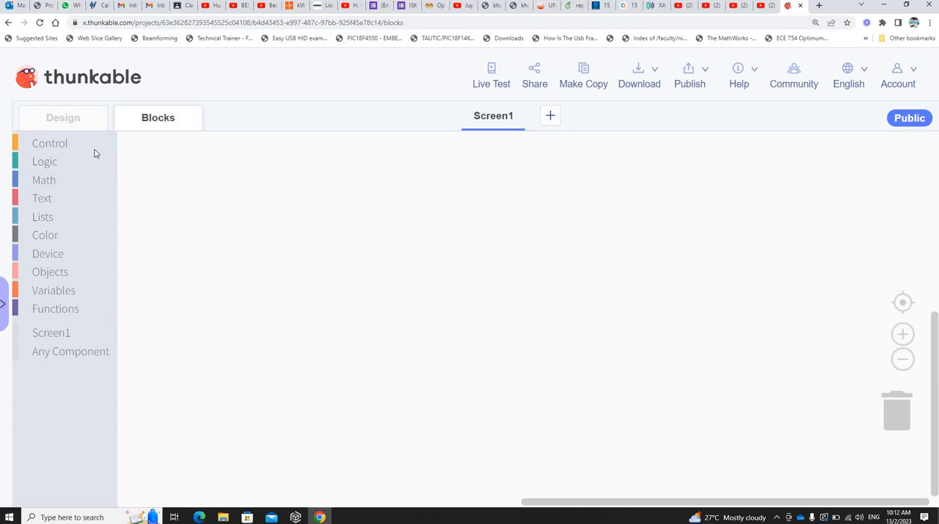
left_click(76, 118)
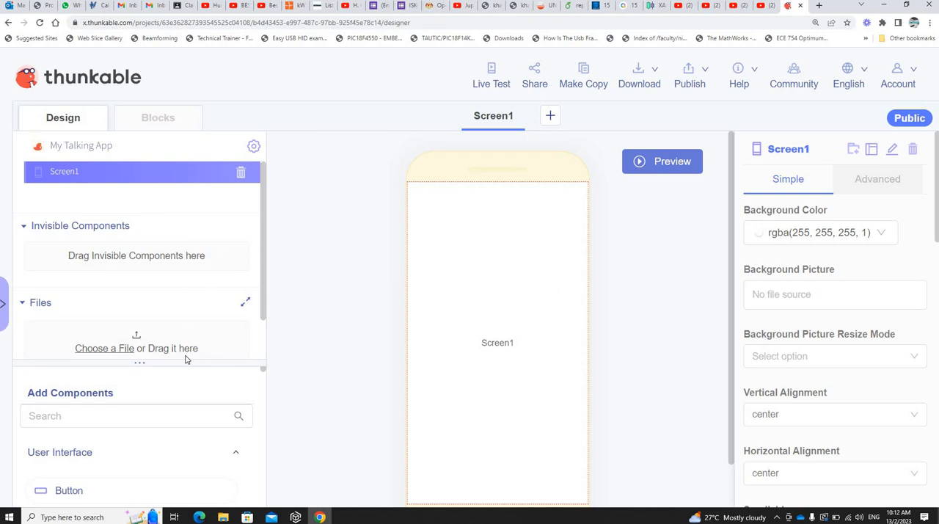
Step: Shrink the project tree area to give Add Components more room while keeping Screen1 and Invisible Components in view
scroll(161, 367, "down", 1)
scroll(162, 366, "down", 1)
left_click_drag(142, 362, 157, 288)
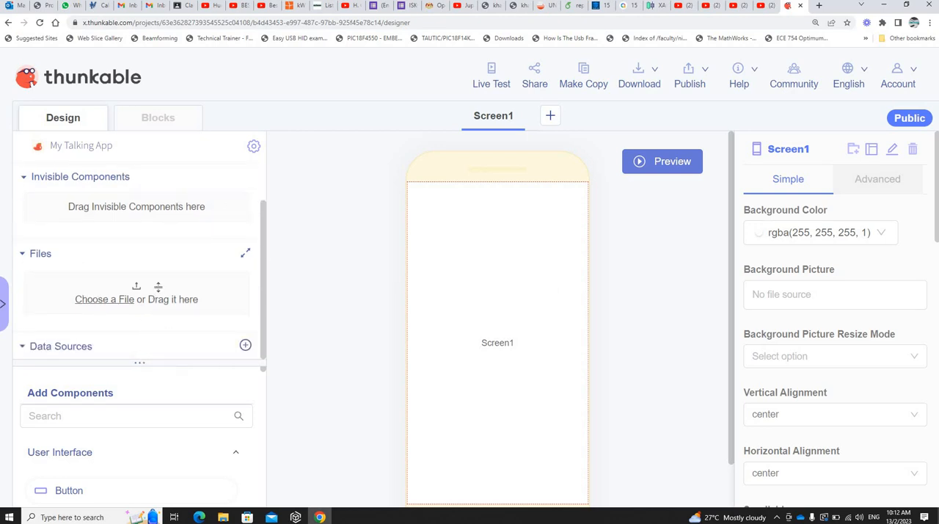
scroll(204, 237, "up", 2)
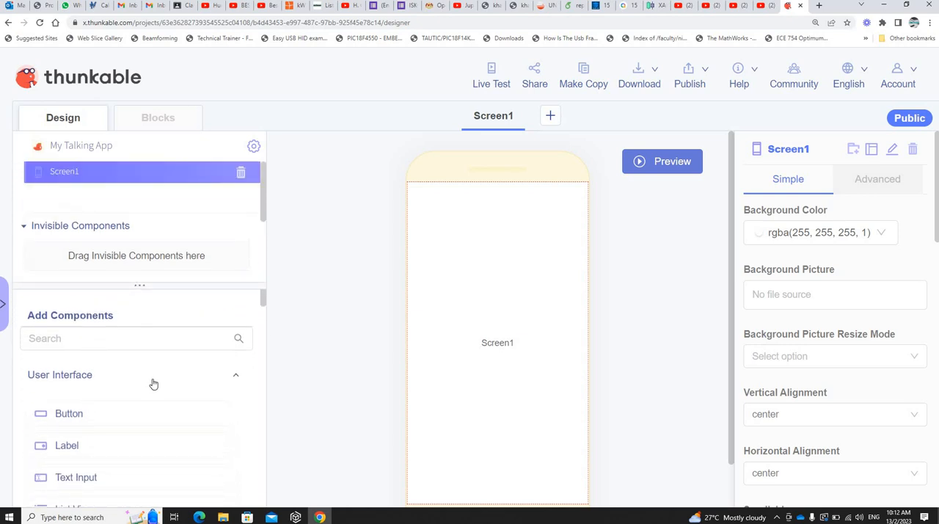
Step: Find the Top Tab Navigator among the Layout components, read its description, and add it to the app
scroll(152, 383, "down", 1)
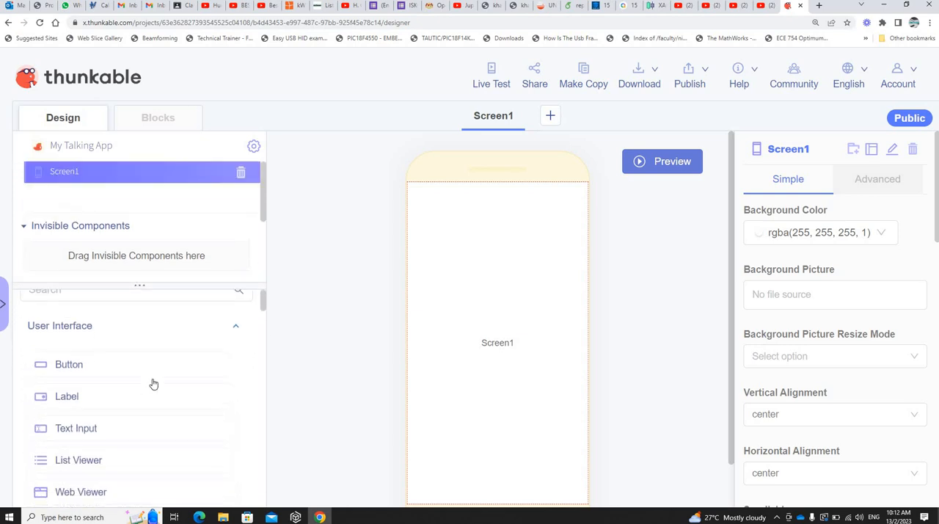
scroll(156, 378, "down", 10)
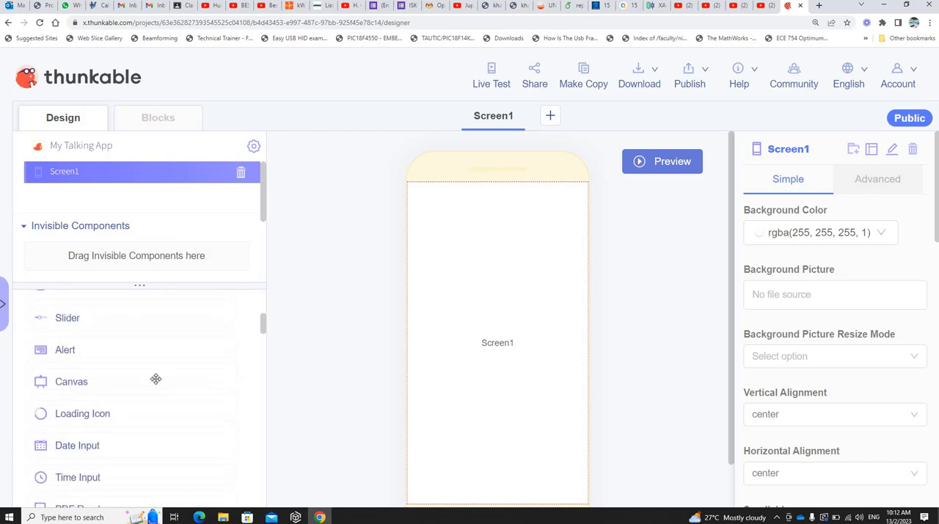
scroll(114, 343, "down", 2)
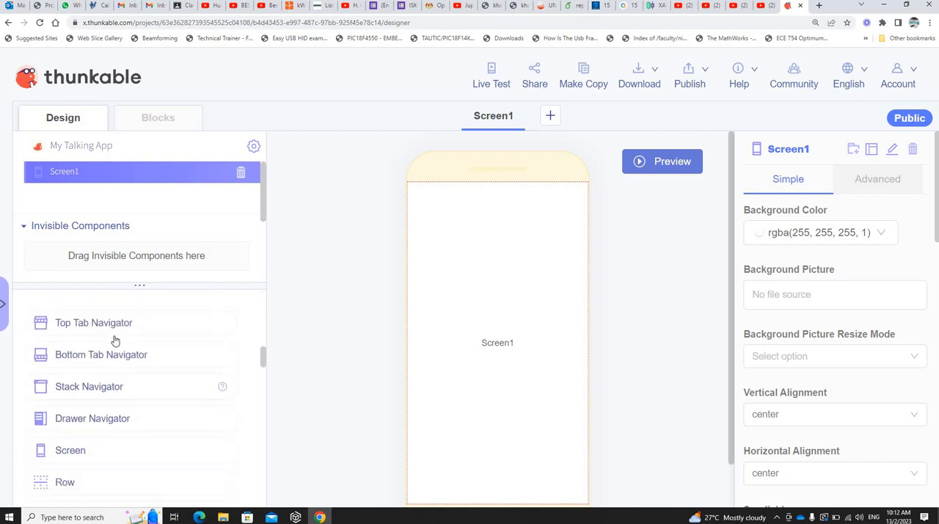
scroll(124, 351, "up", 1)
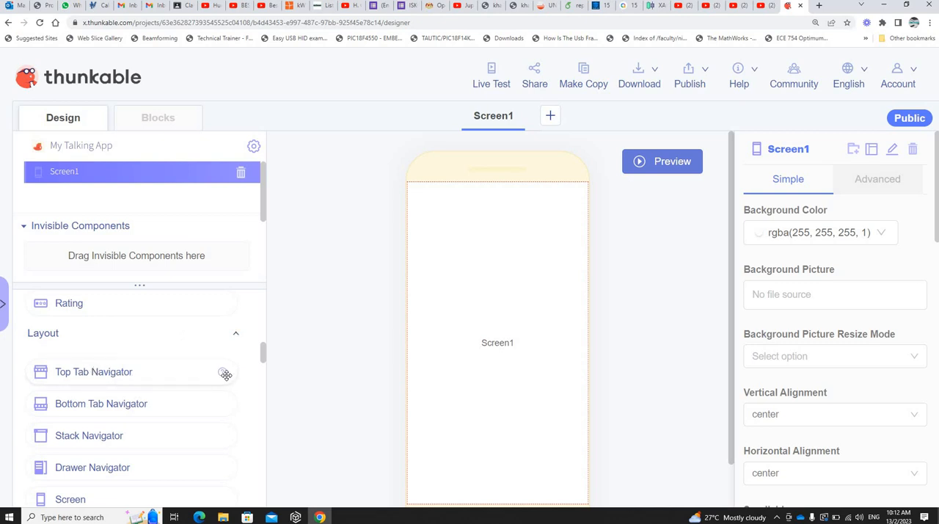
mouse_move(223, 374)
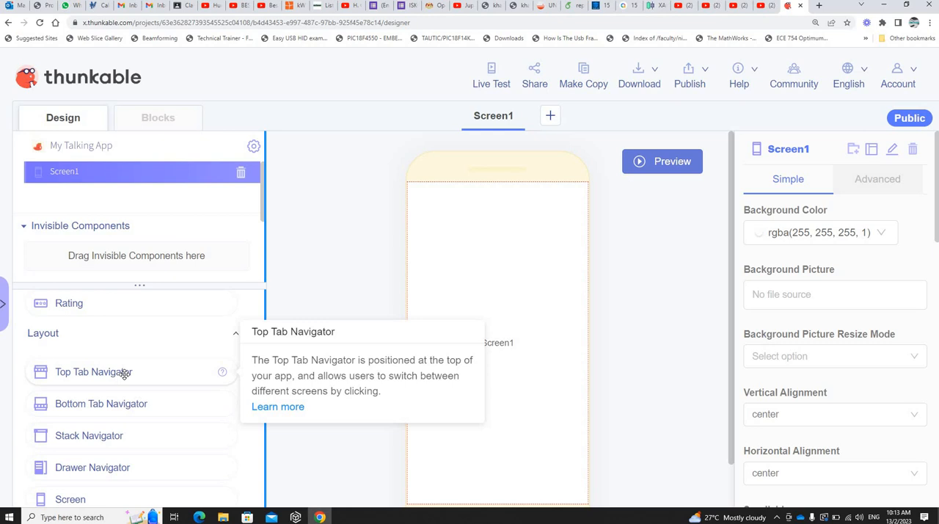
left_click_drag(124, 373, 530, 297)
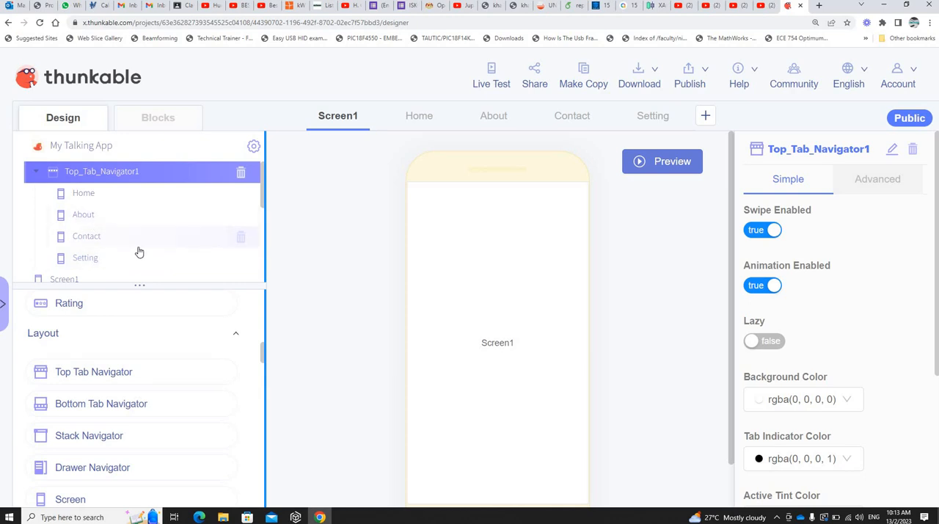
Step: Delete Screen1 from the project, leaving only the screens under the top tab navigator
scroll(138, 251, "down", 3)
scroll(82, 146, "up", 3)
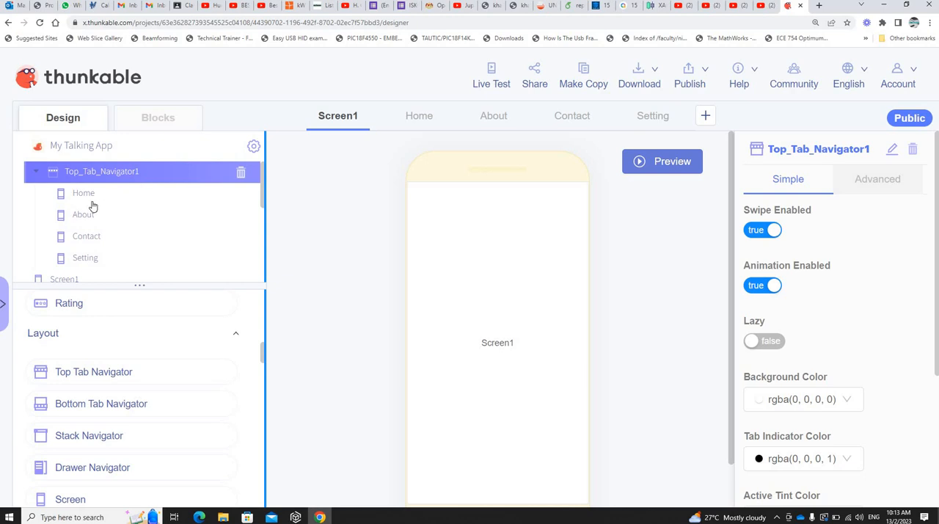
scroll(63, 231, "down", 2)
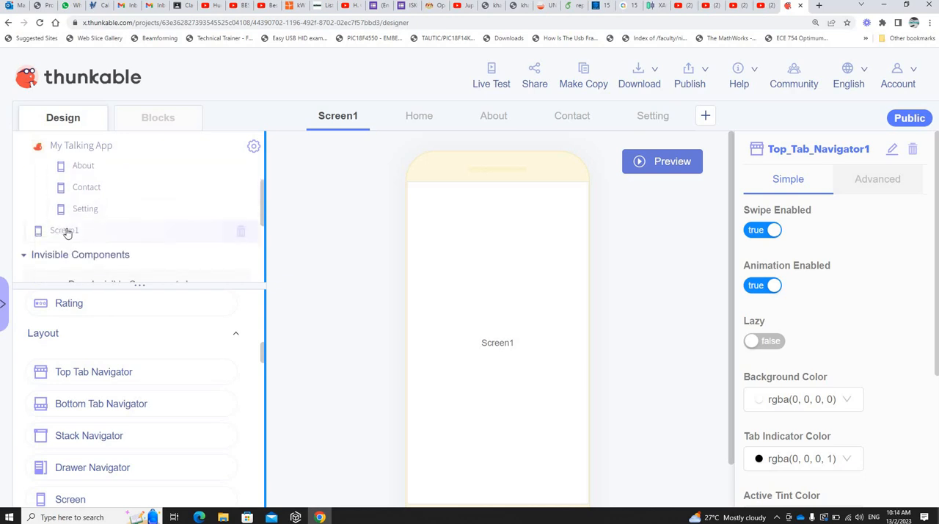
left_click(239, 233)
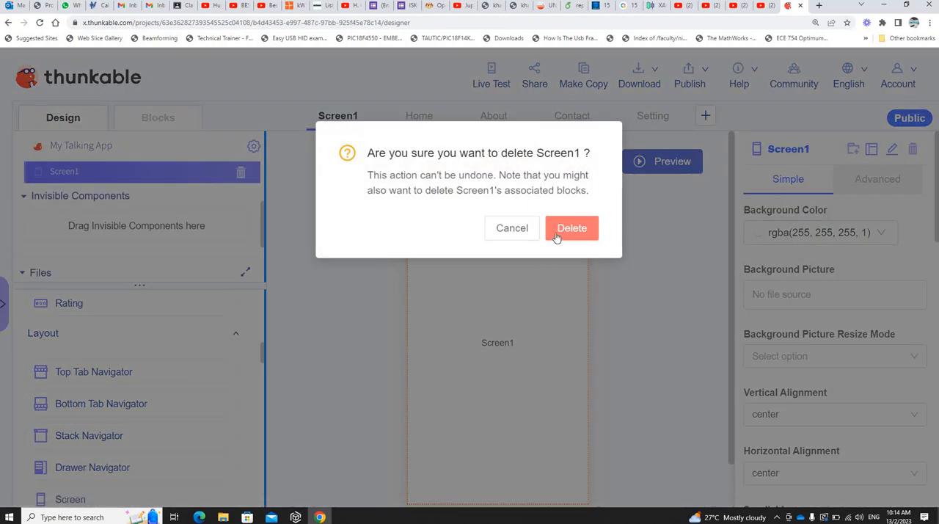
left_click(562, 232)
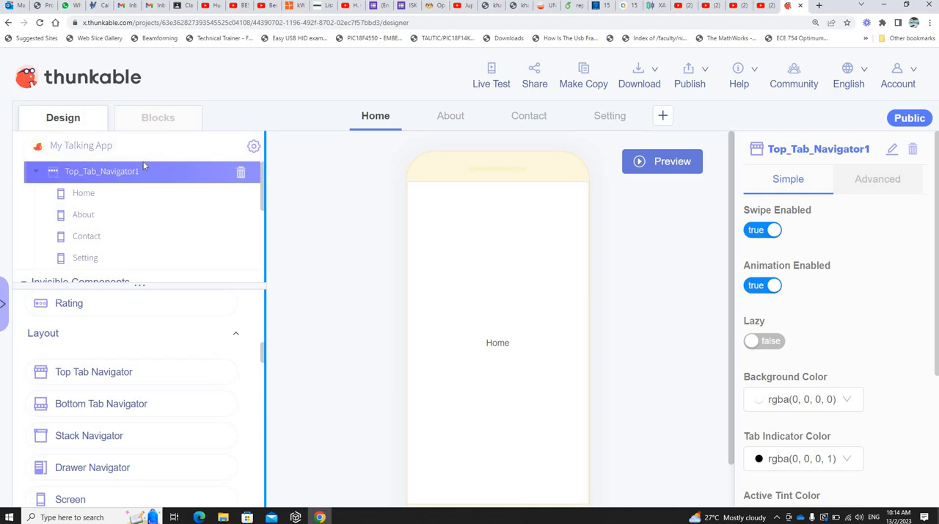
Step: Look through the navigator's Home, About, Contact and Setting screens, and return to the first one
left_click(86, 197)
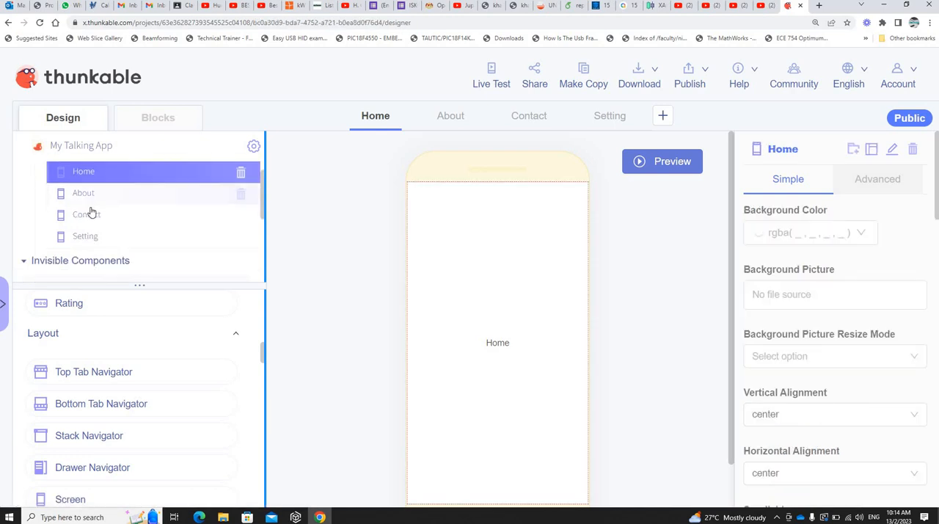
left_click(93, 195)
left_click(93, 194)
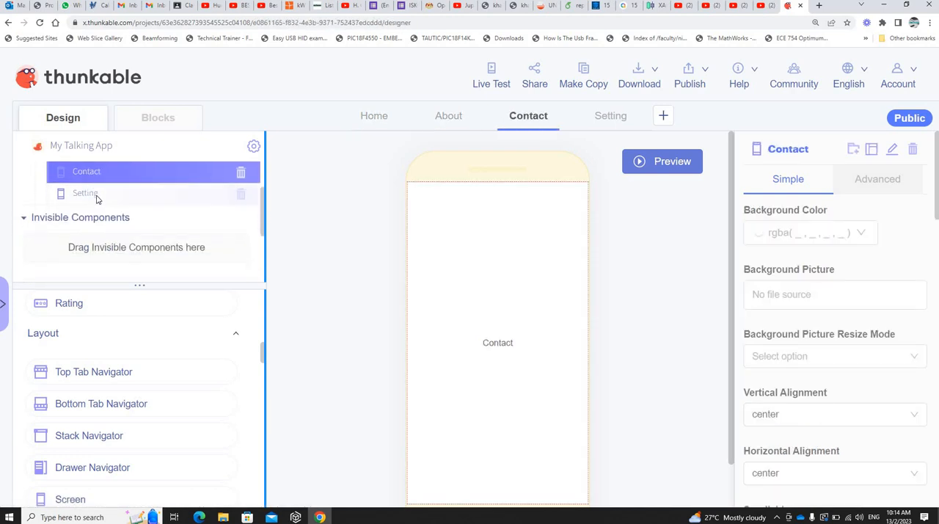
left_click(103, 195)
scroll(110, 183, "up", 2)
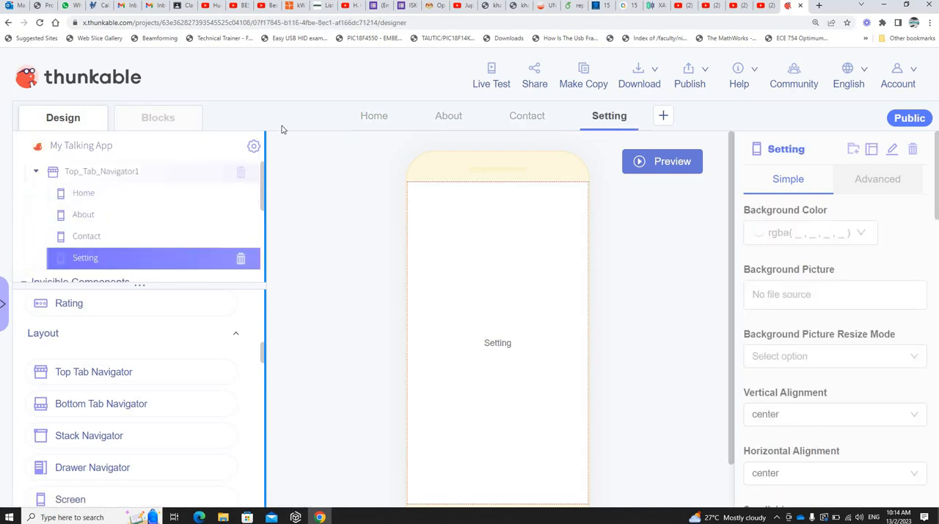
left_click(383, 117)
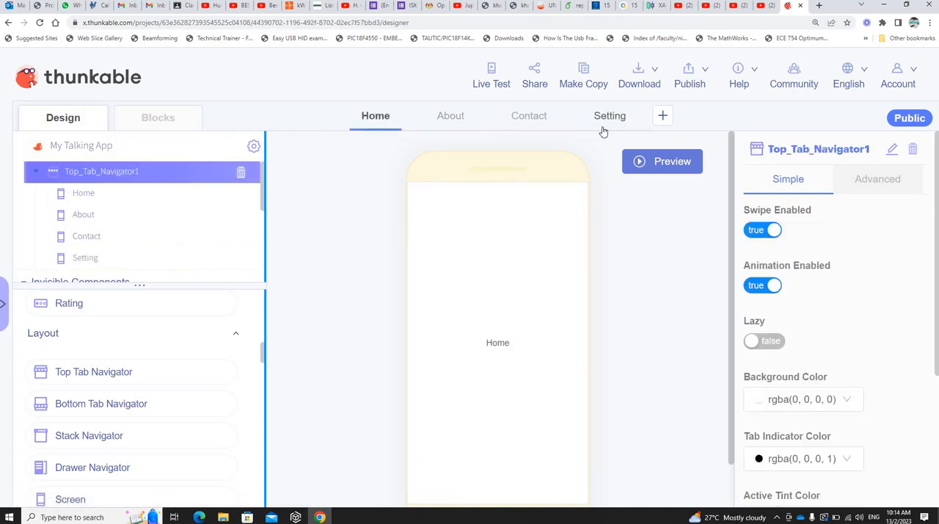
Step: Preview the app, try switching between its Home, Contact and Setting tabs, and return to editing
left_click(667, 168)
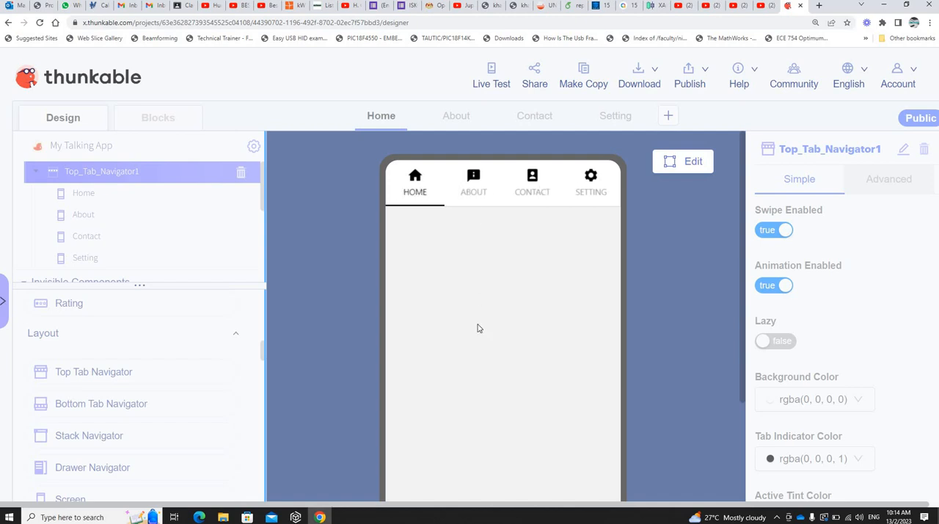
left_click(416, 185)
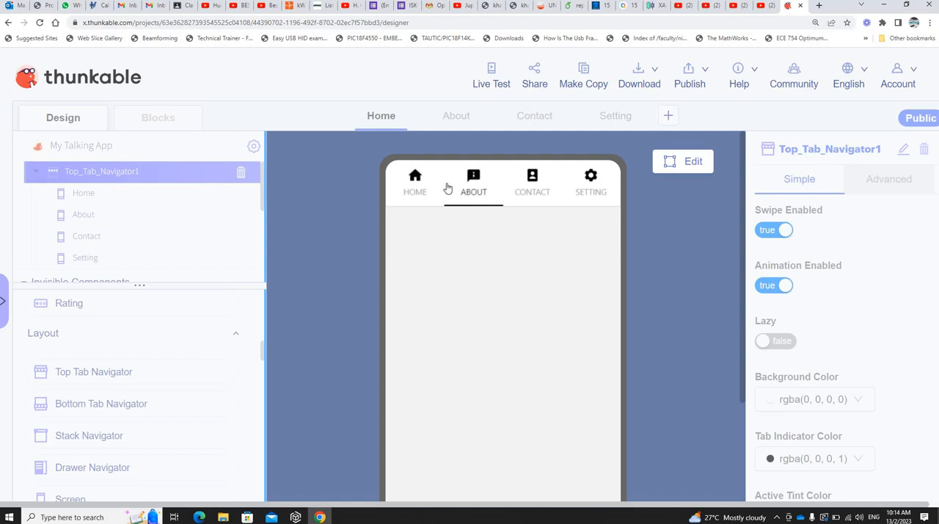
left_click(539, 194)
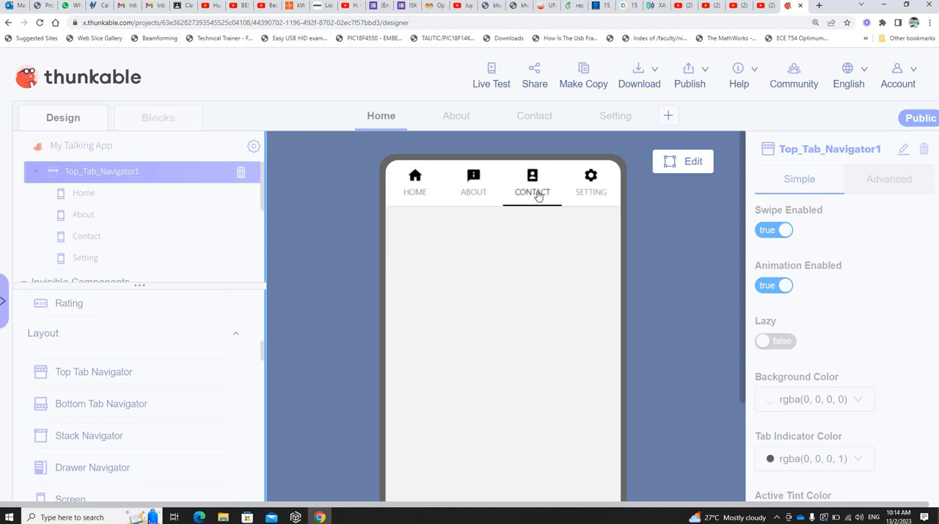
left_click(589, 192)
left_click(523, 193)
left_click(430, 188)
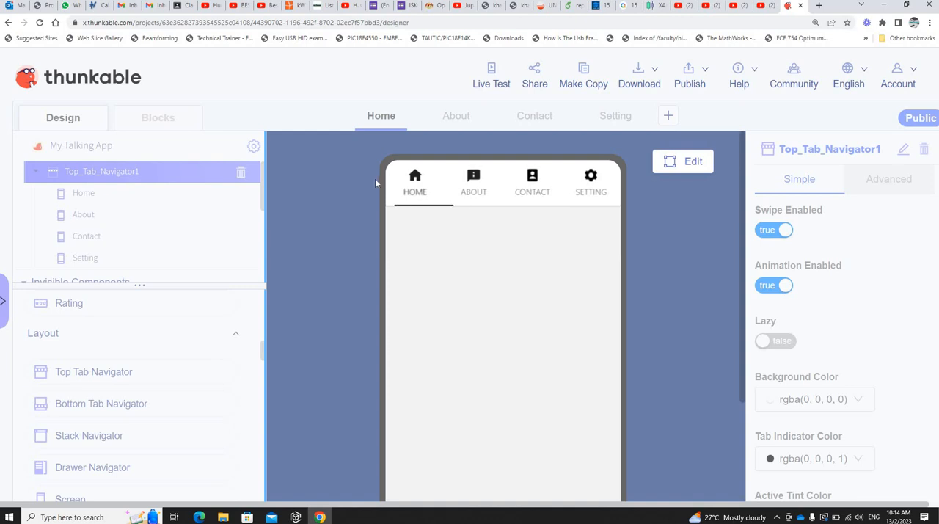
left_click(689, 162)
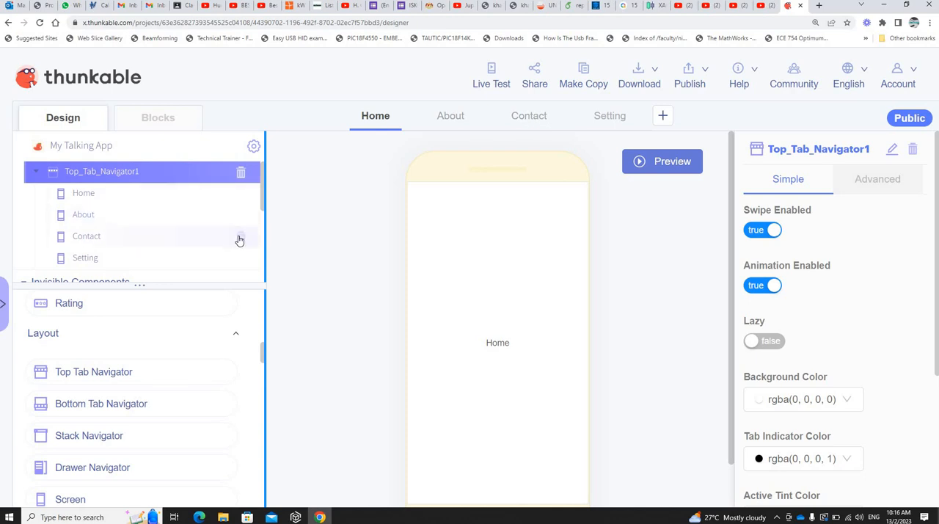
Step: Delete the Contact and Setting screens from the top tab navigator
left_click(241, 237)
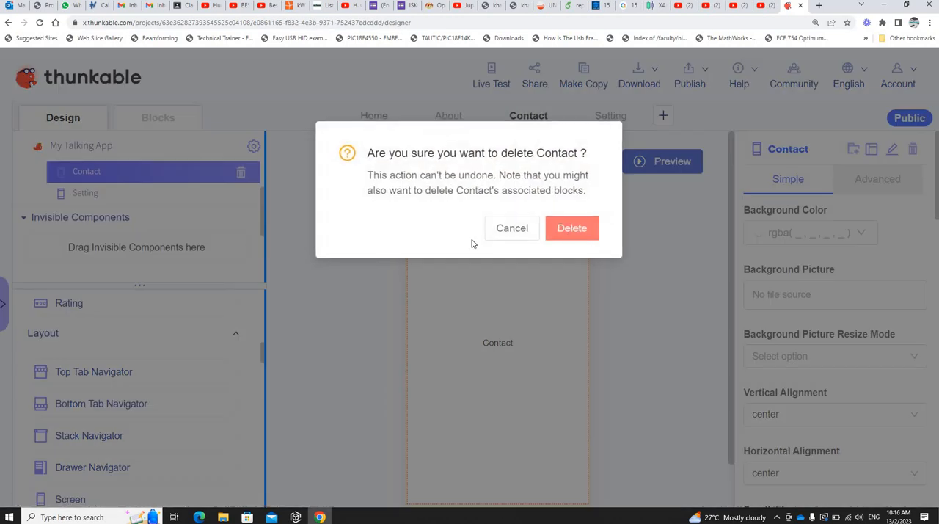
key("Return")
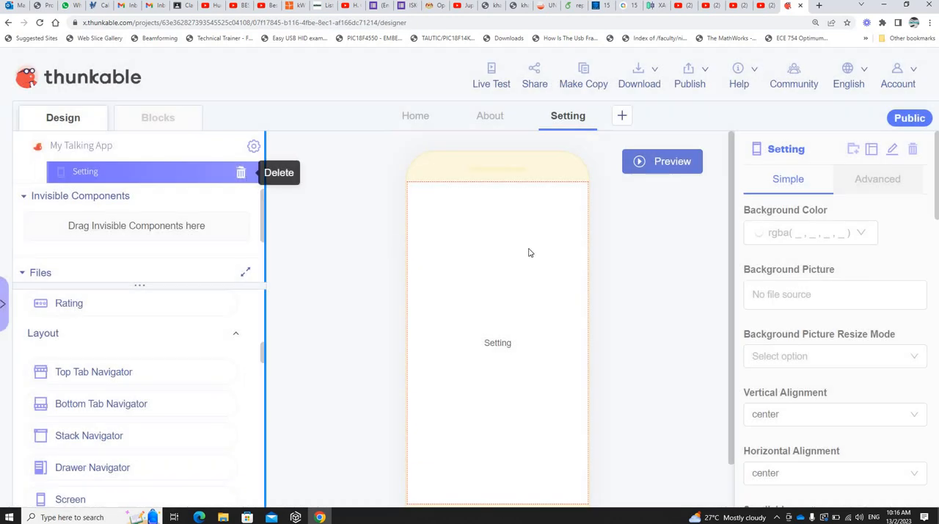
left_click(240, 171)
left_click(565, 230)
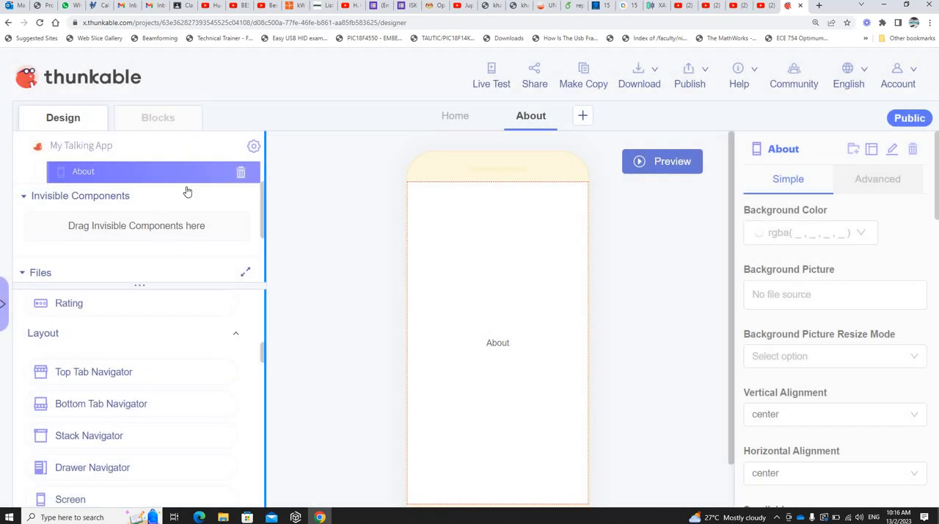
Step: Check the remaining Home and About tabs in the app preview, and return to editing
left_click(469, 124)
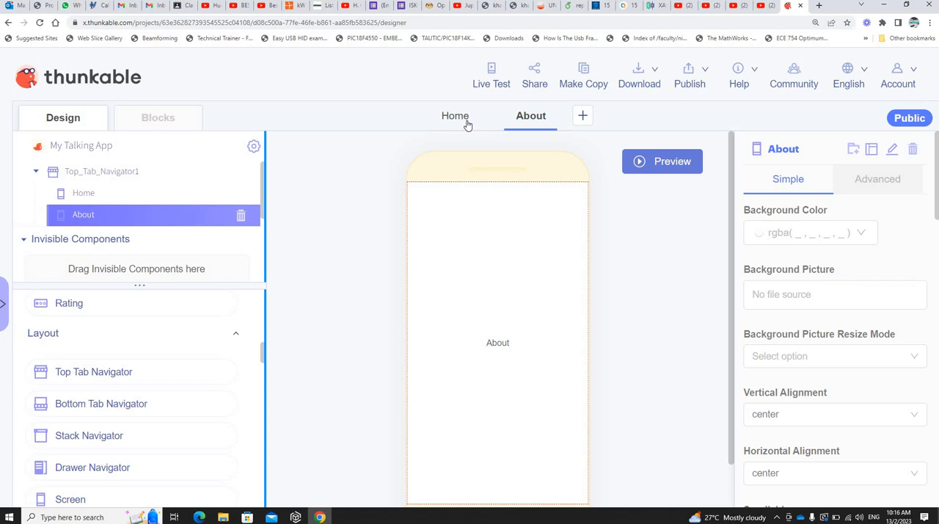
left_click(521, 120)
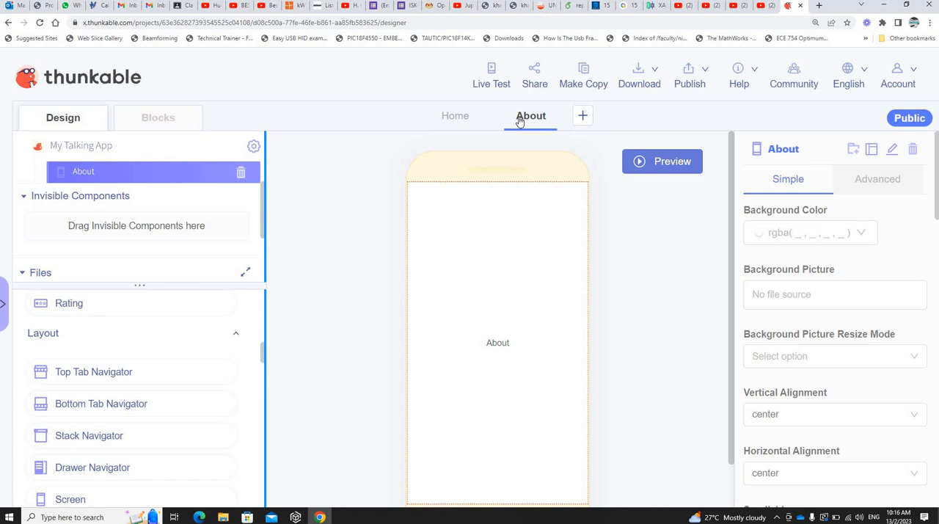
left_click(650, 161)
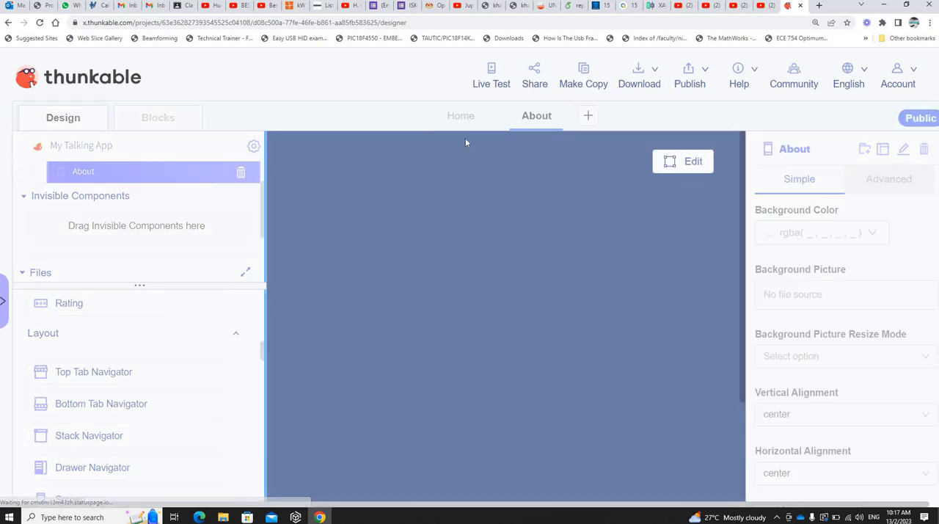
left_click(439, 180)
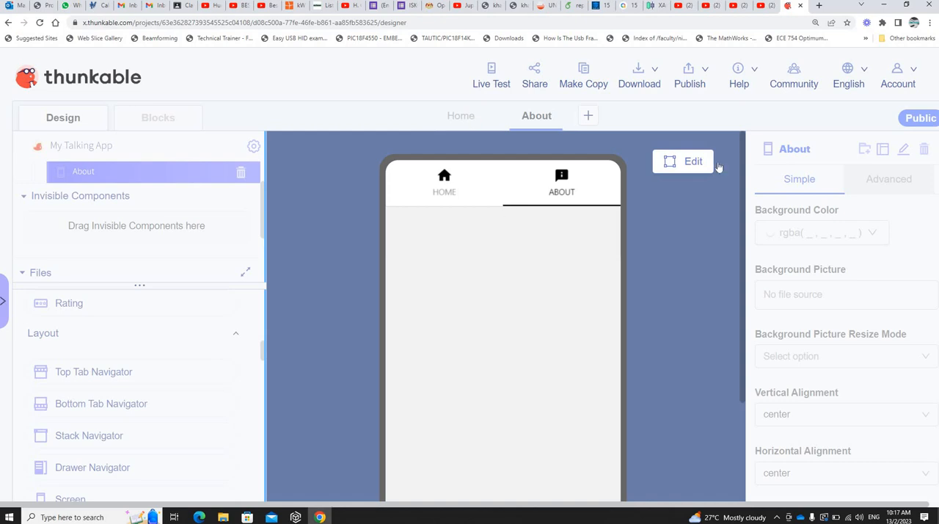
left_click(690, 163)
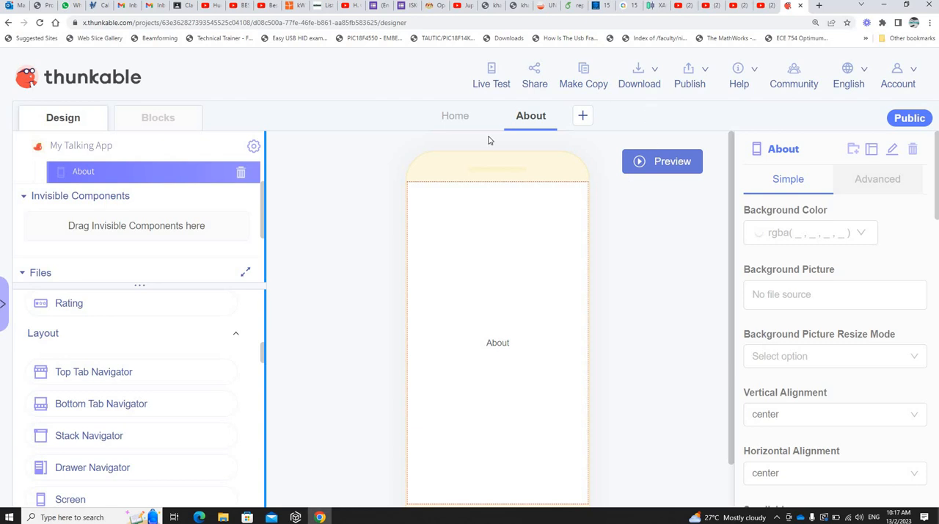
Step: Rename the Home screen to "Text to Speech"
left_click(456, 116)
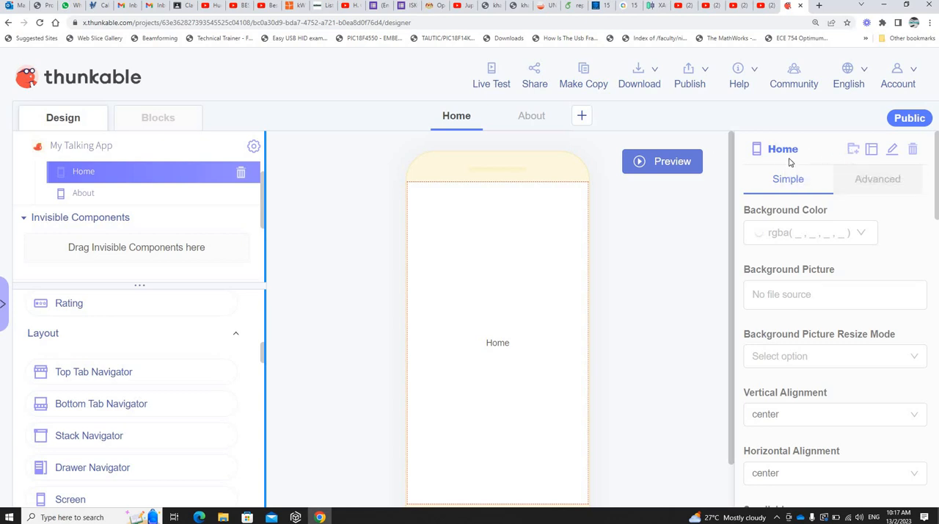
left_click(894, 152)
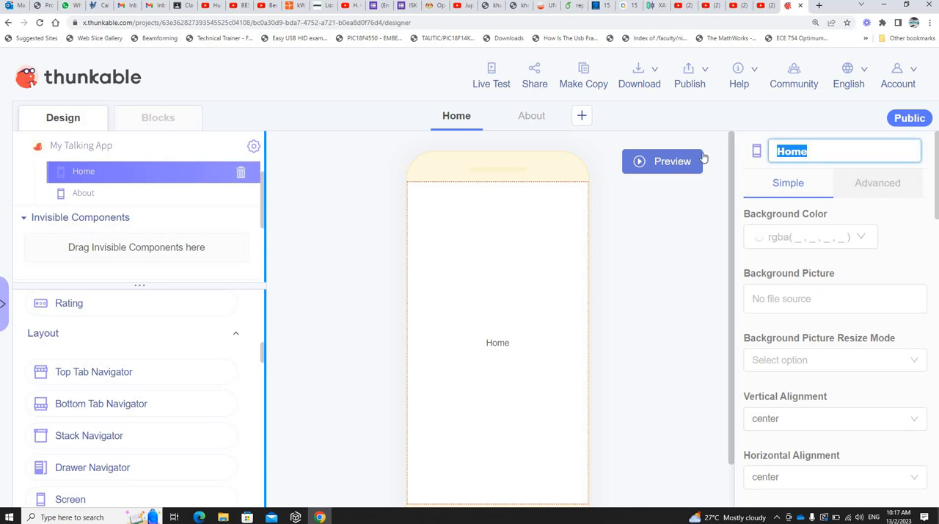
type("Test")
key("BackSpace")
key("BackSpace")
type("xt to Speech")
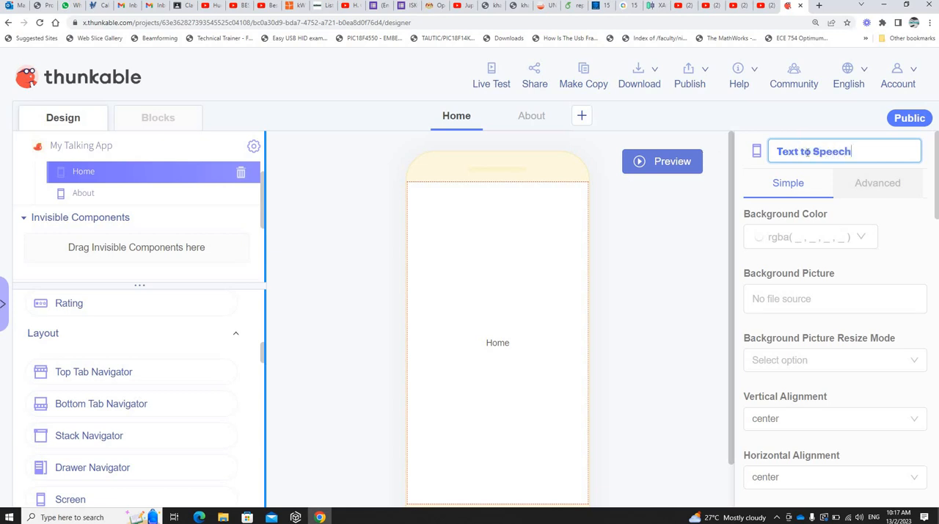
key("Return")
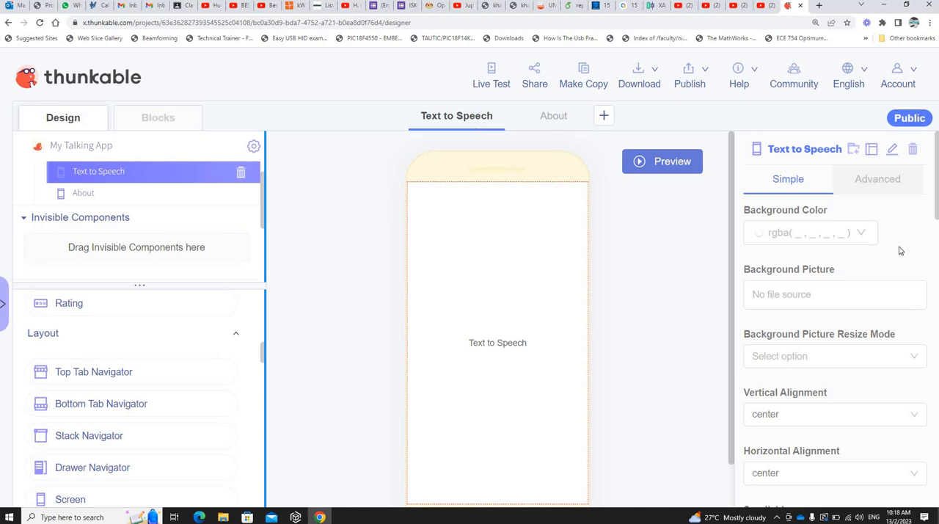
Step: Rename the About screen to "Speech to Text"
left_click(552, 117)
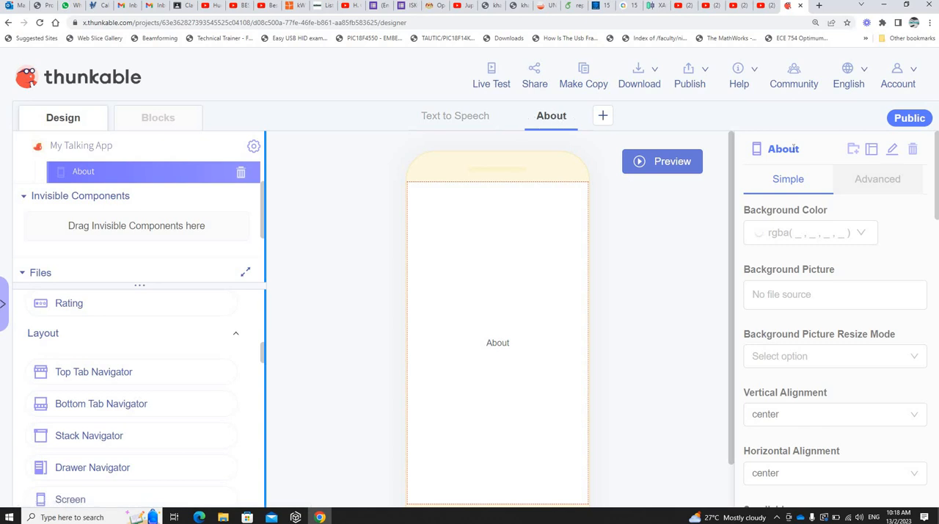
left_click(892, 149)
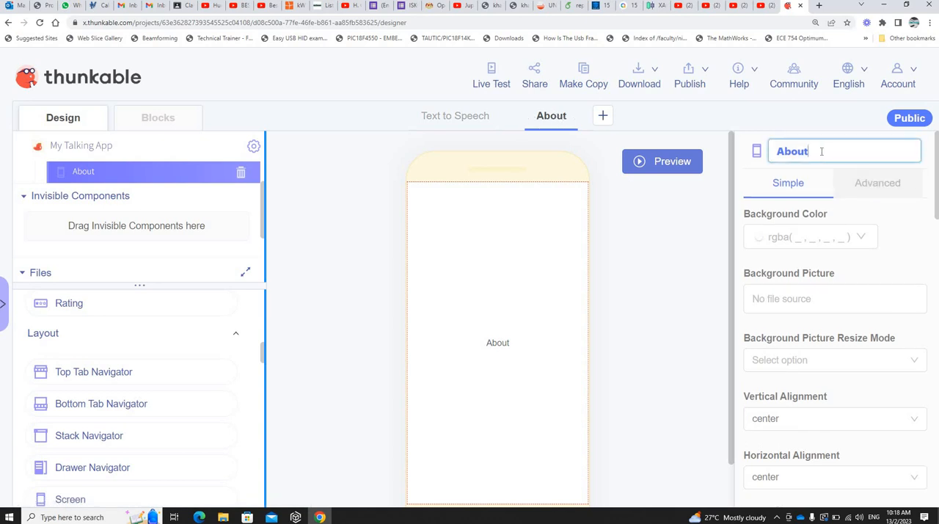
double_click(770, 152)
type("Speech to T")
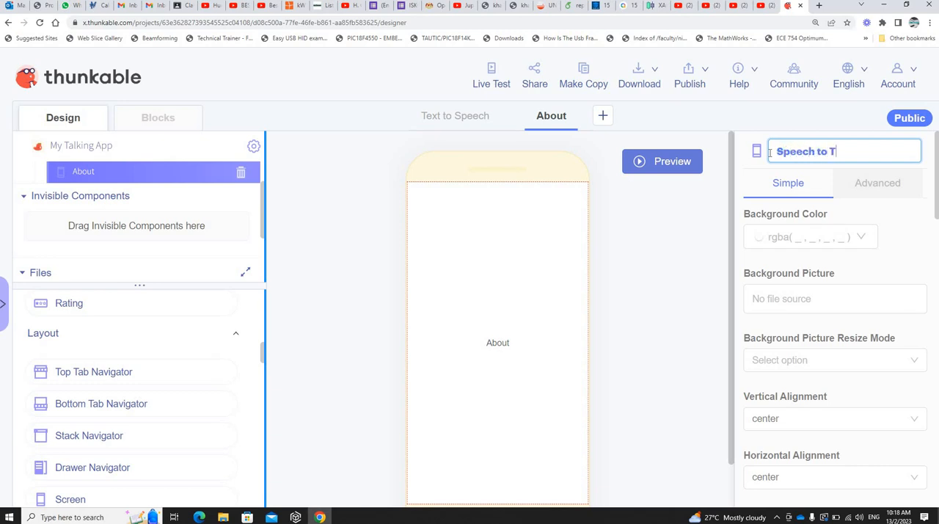
type("ext")
left_click(674, 178)
Step: Switch between the Text to Speech and Speech to Text screens, and look over the Speech to Text screen's properties
left_click(449, 119)
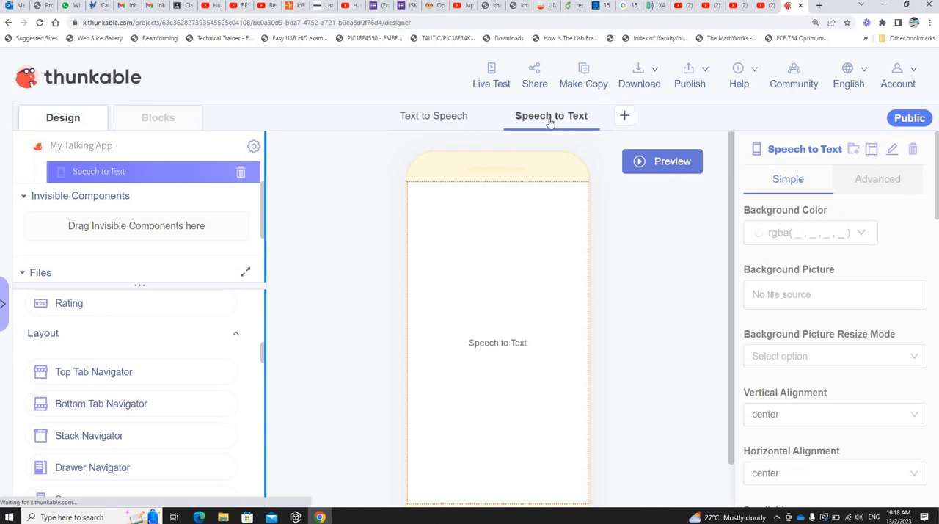
left_click(540, 120)
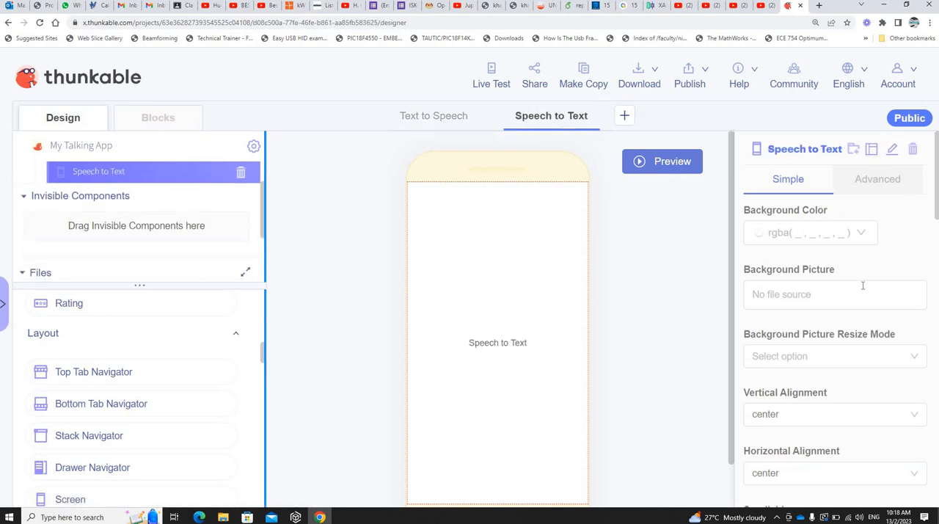
scroll(862, 289, "down", 3)
scroll(864, 287, "down", 3)
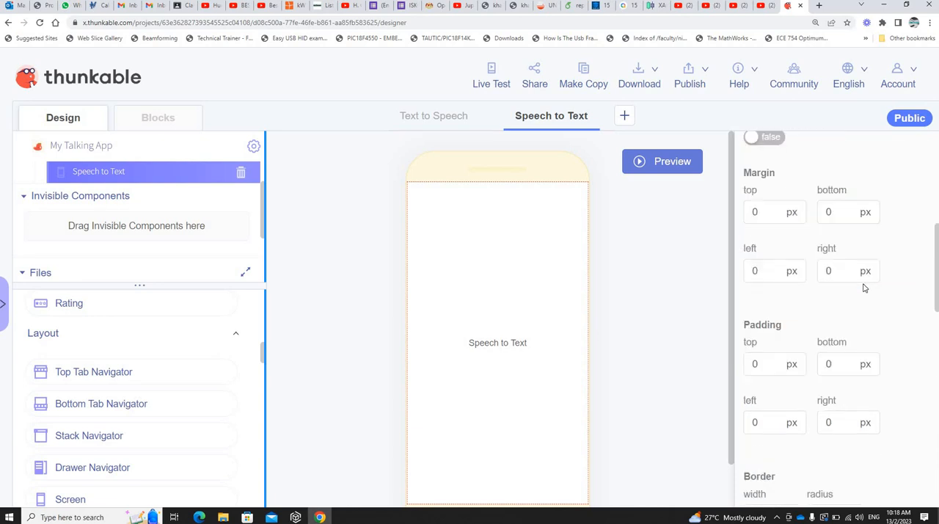
scroll(864, 286, "up", 5)
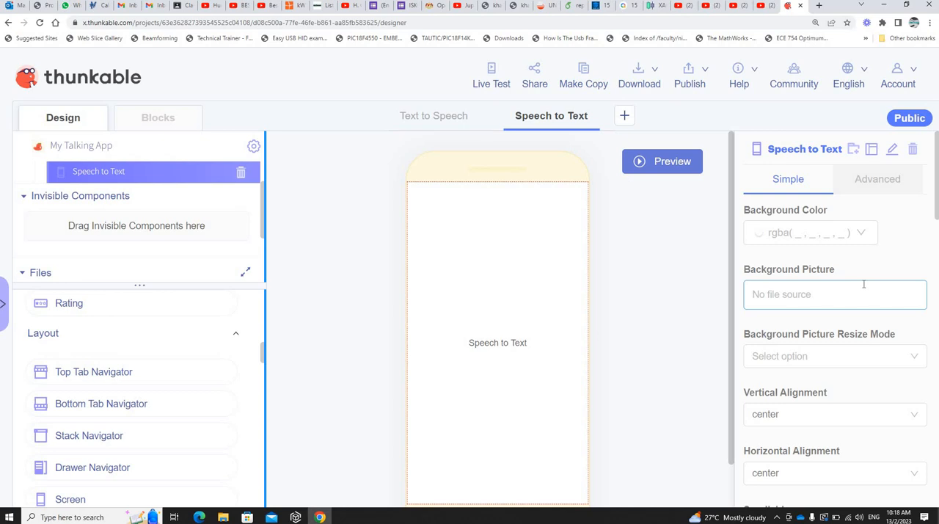
Step: Check the Text to Speech and Speech to Text tabs in the app preview, and return to editing
left_click(642, 171)
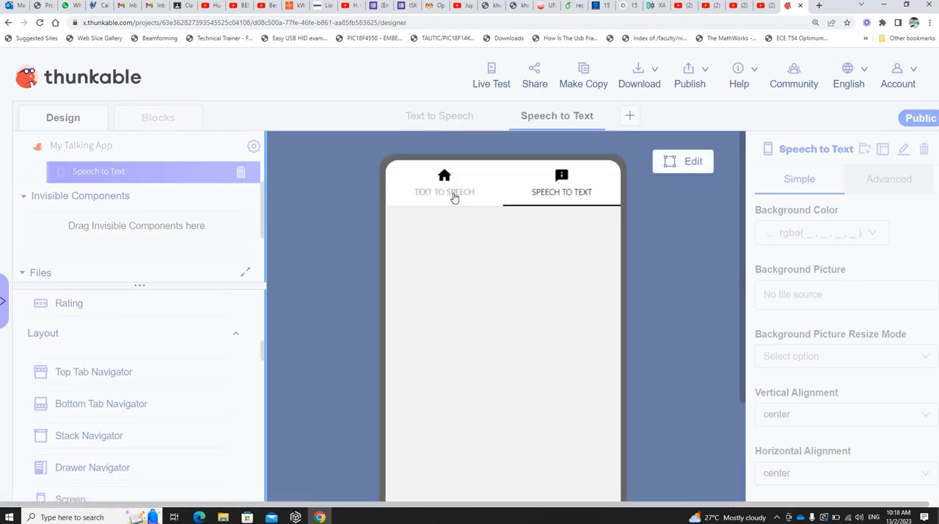
left_click(454, 197)
left_click(579, 200)
left_click(458, 194)
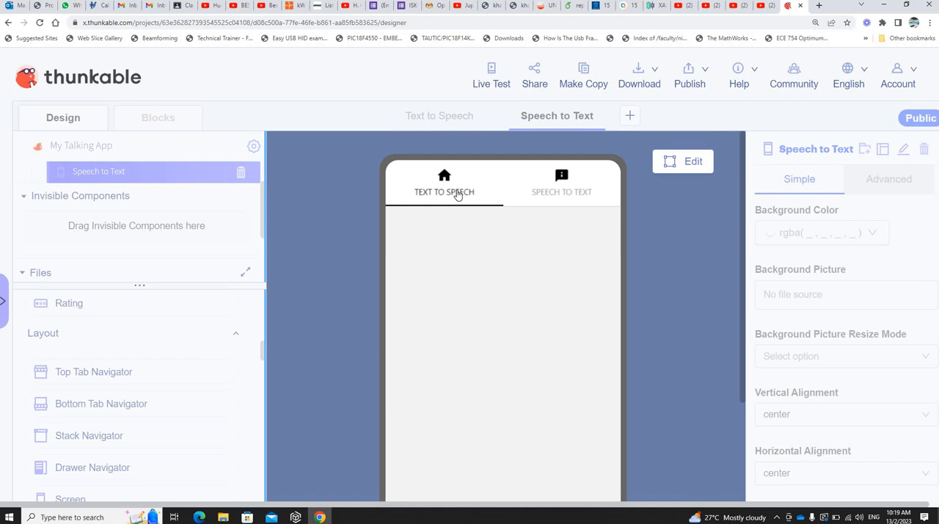
left_click(686, 163)
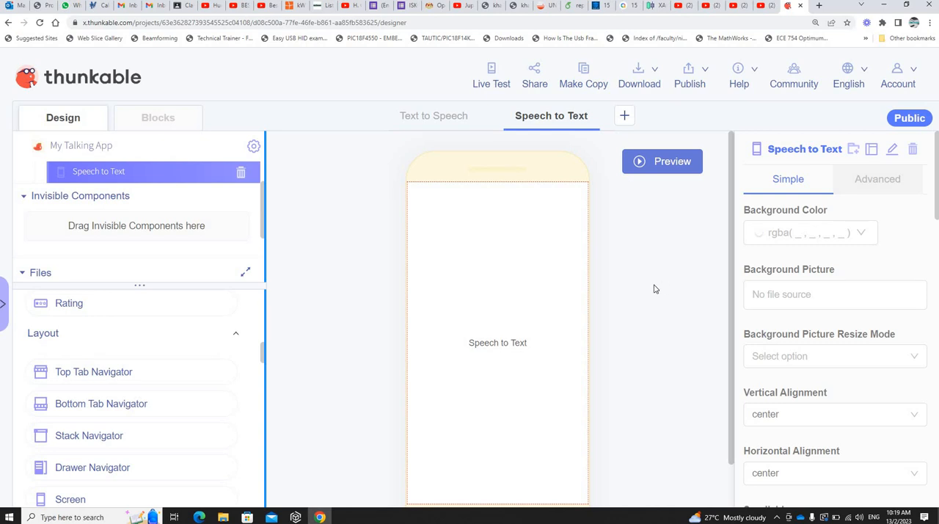
scroll(655, 289, "down", 1)
scroll(655, 289, "up", 1)
scroll(711, 281, "down", 1)
scroll(683, 287, "up", 1)
Step: Search Google Images for "handphone background image" in a new browser tab and browse the pictures
left_click(819, 6)
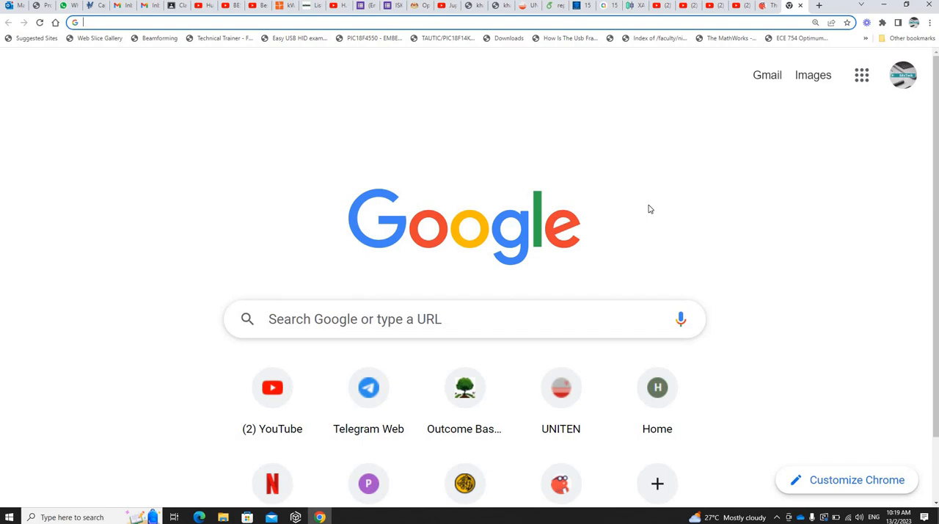
type("handphone")
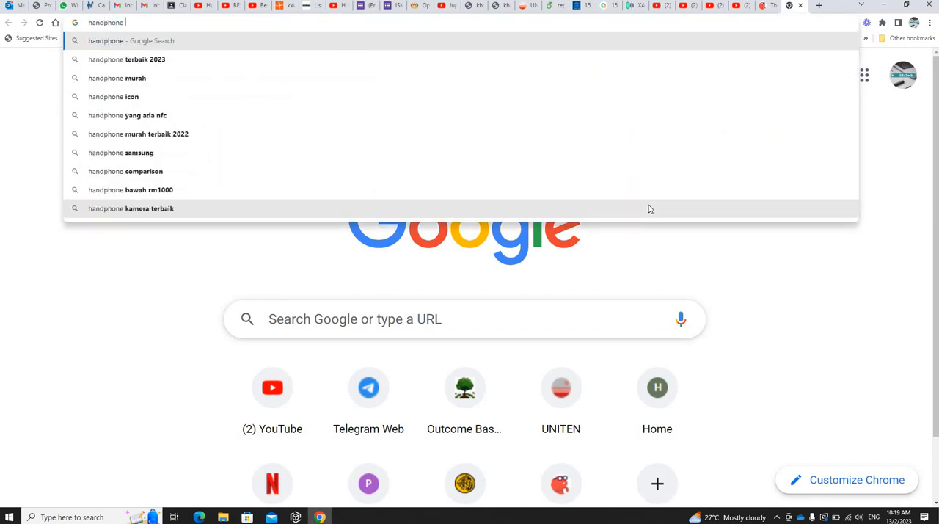
type(" backgroun")
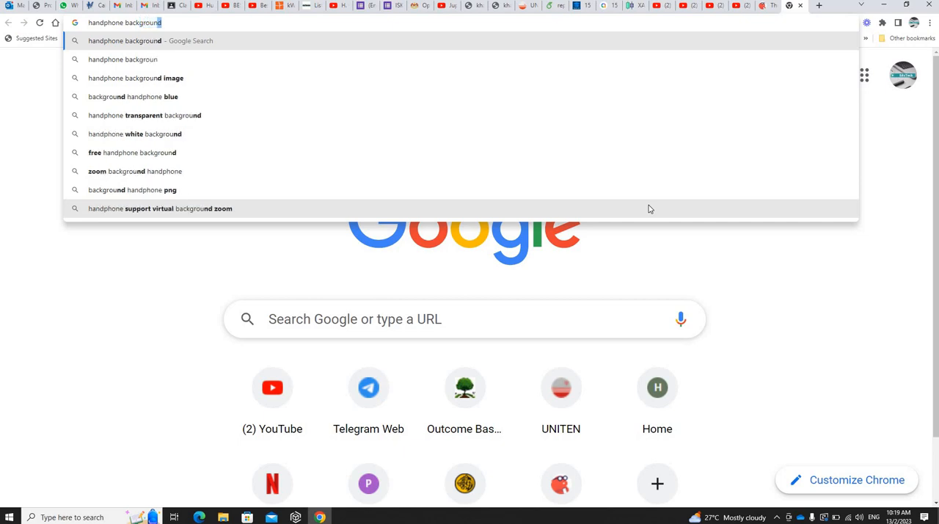
type("d")
key("BackSpace")
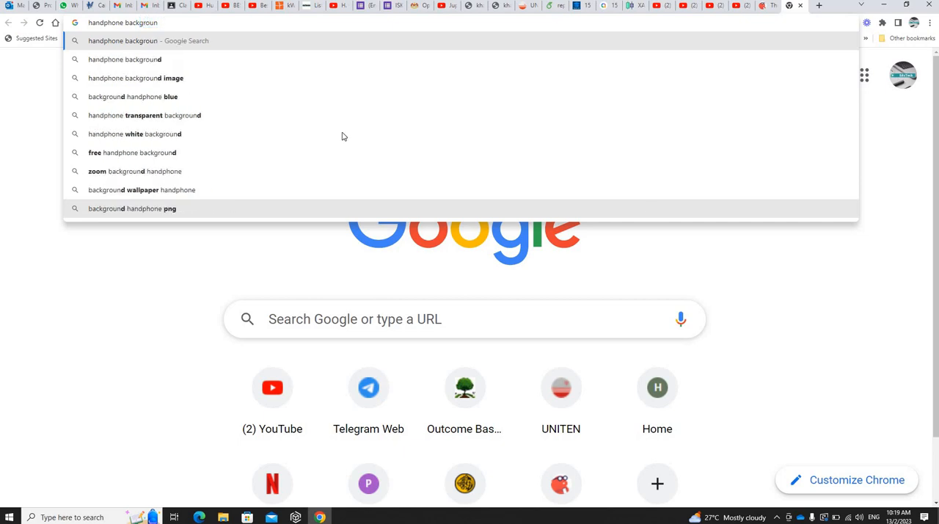
key("Down")
key("Down")
key("Return")
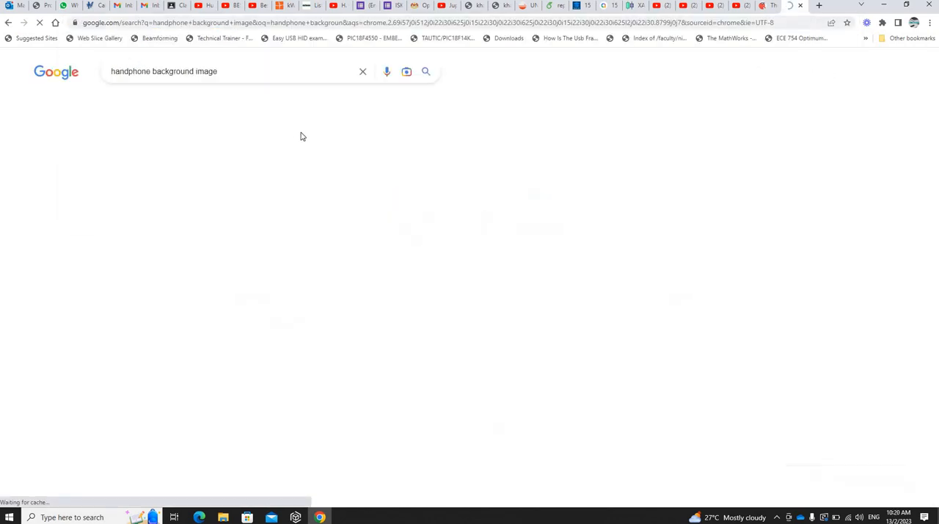
left_click(161, 103)
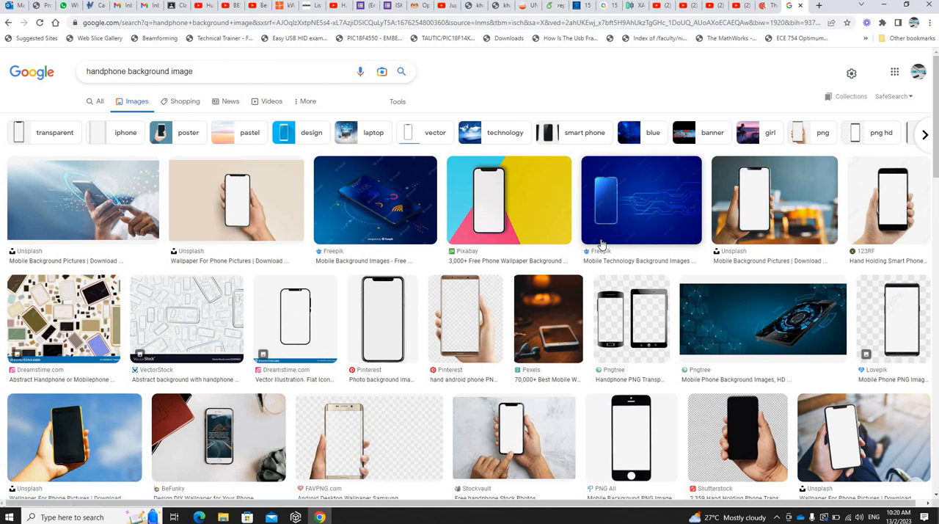
scroll(602, 244, "down", 10)
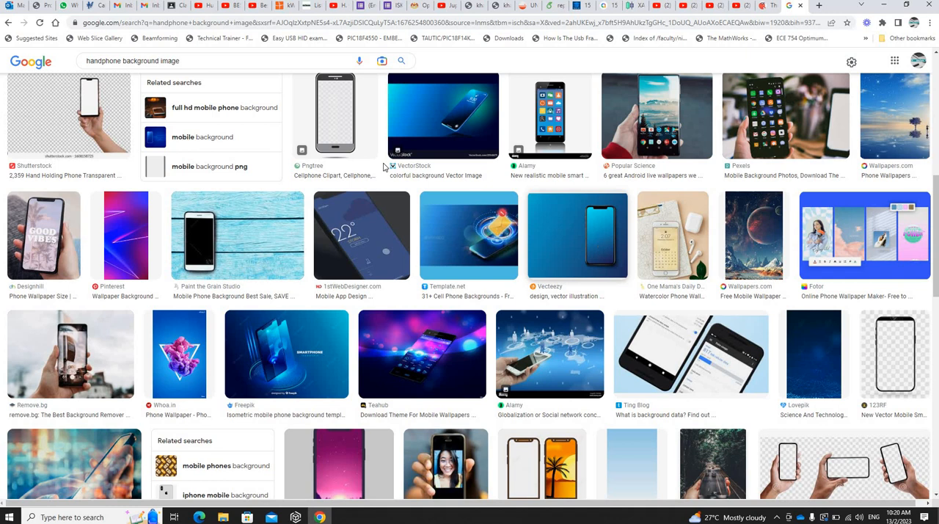
scroll(165, 61, "up", 4)
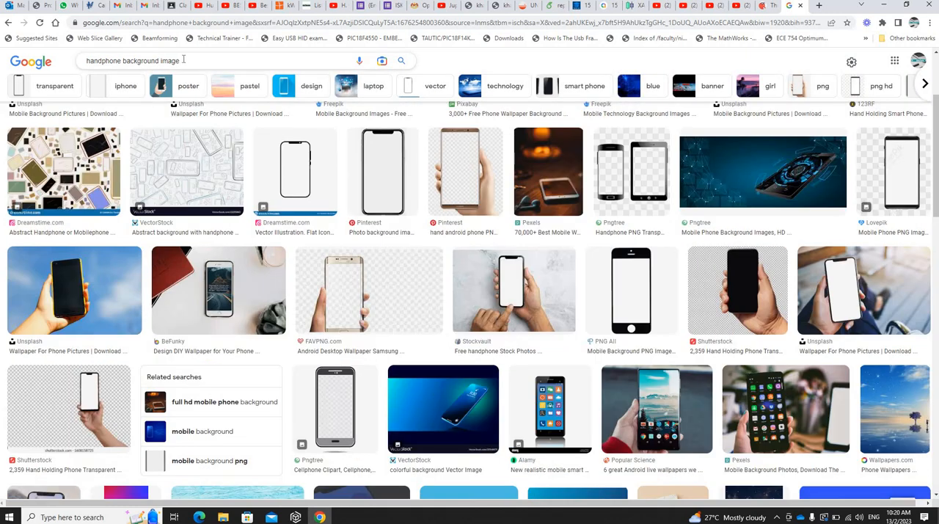
Step: Change the image search to "handphone wallpaper"
left_click_drag(180, 60, 122, 61)
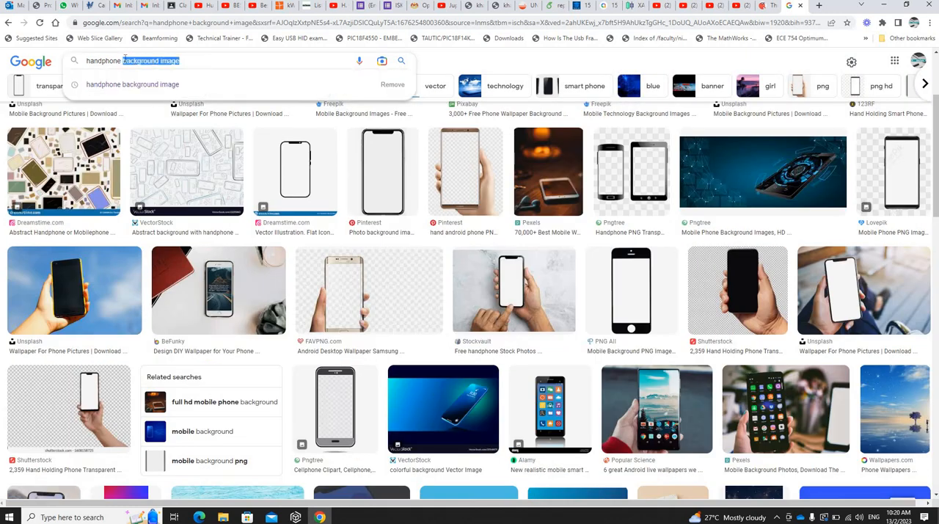
type("wallpap")
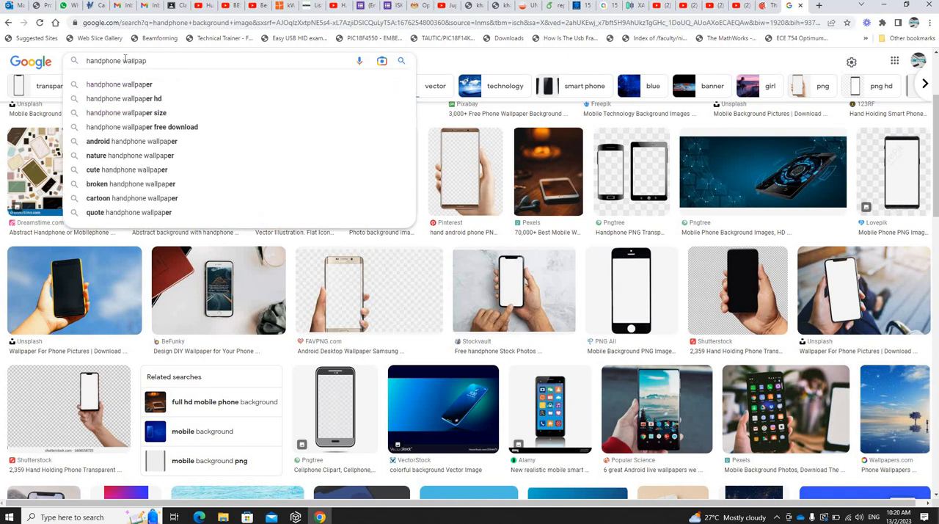
type("er")
key("Return")
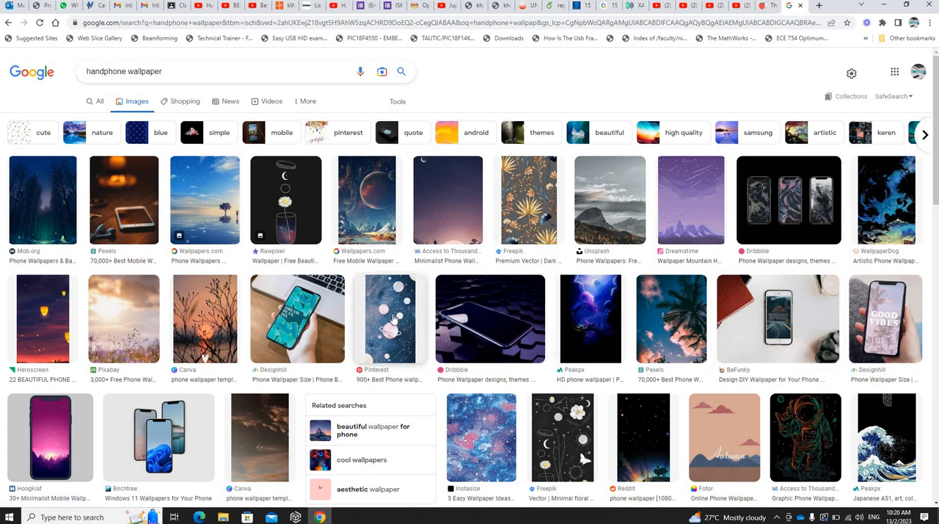
Step: Browse the wallpaper results and open the Minimalist Phone Wallpapers picture with the crescent moon over a forest
scroll(393, 315, "down", 2)
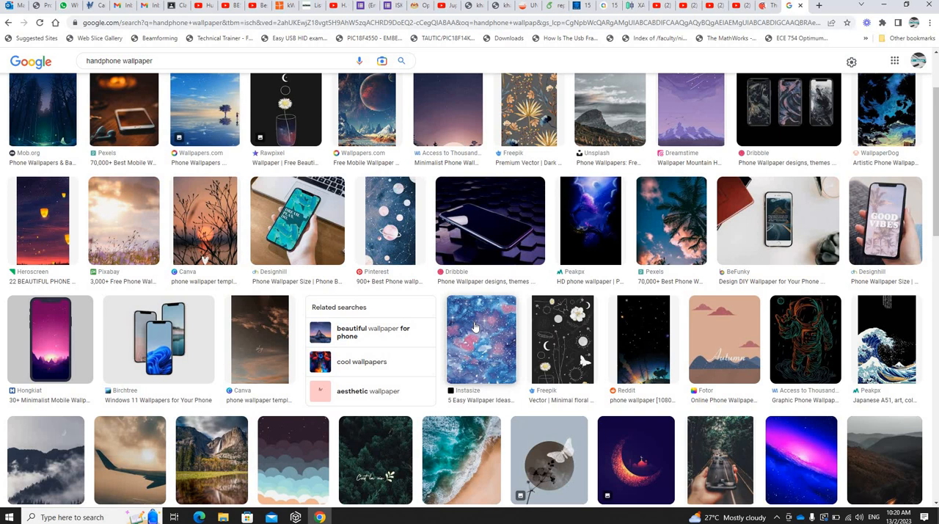
left_click(642, 338)
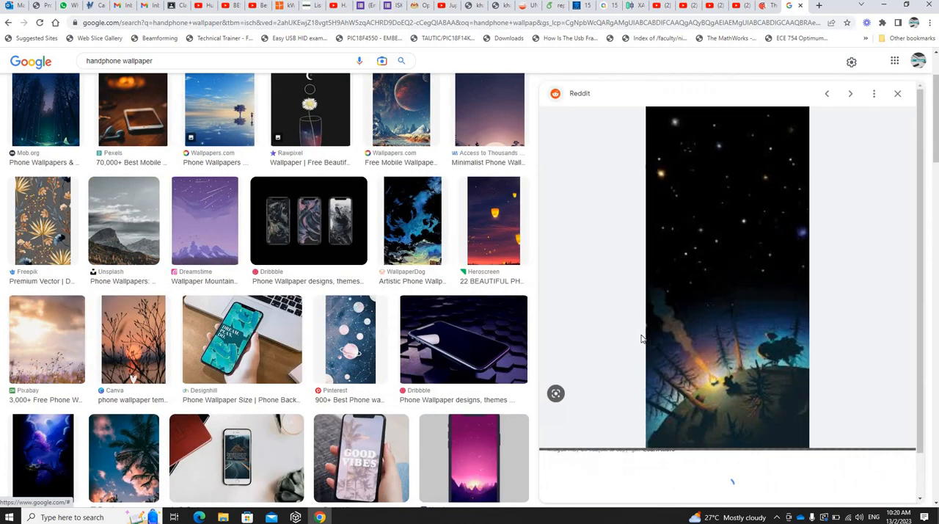
left_click(494, 209)
scroll(494, 211, "up", 2)
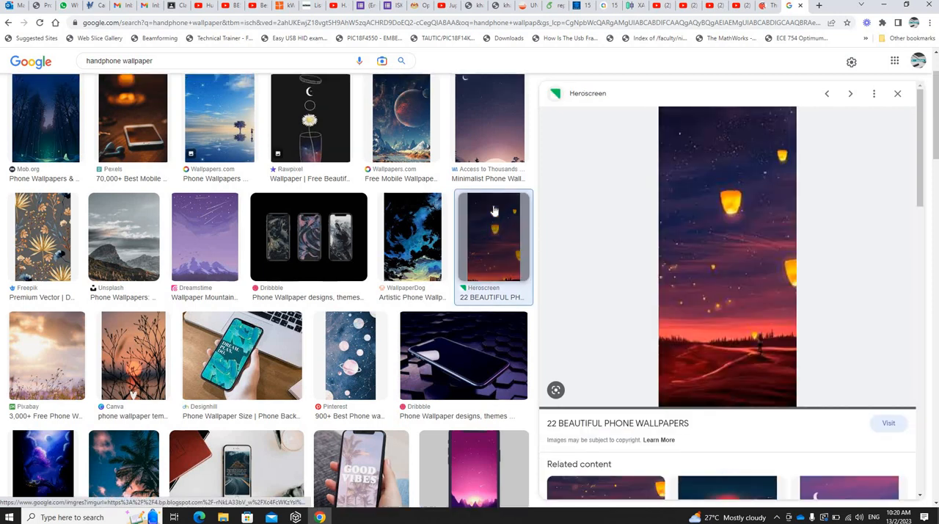
left_click(494, 210)
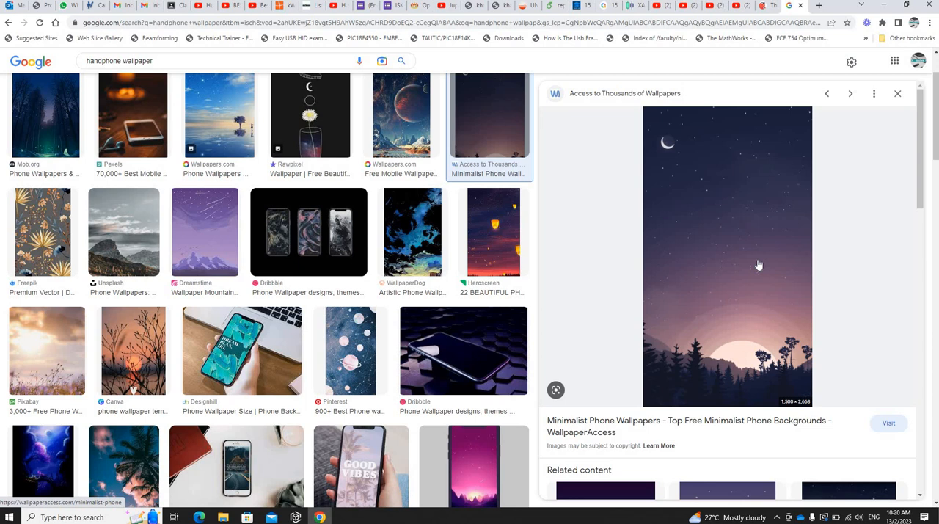
Step: Check the Background Picture source options of the Speech to Text screen in Thunkable, and return to the wallpaper picture
right_click(759, 263)
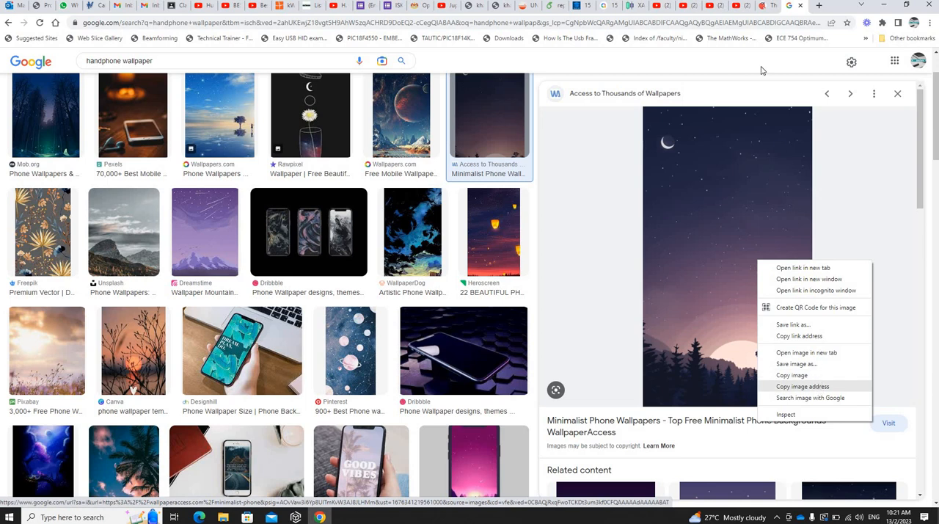
left_click(763, 9)
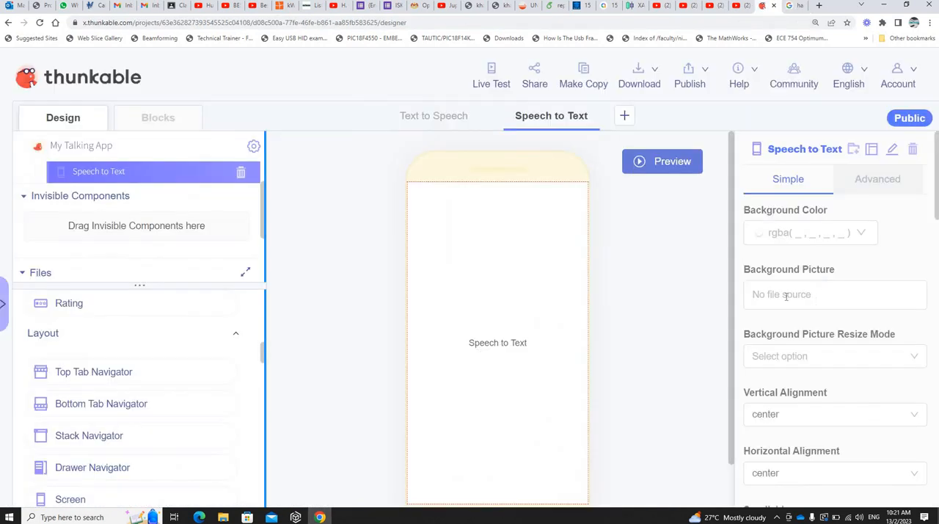
left_click(822, 293)
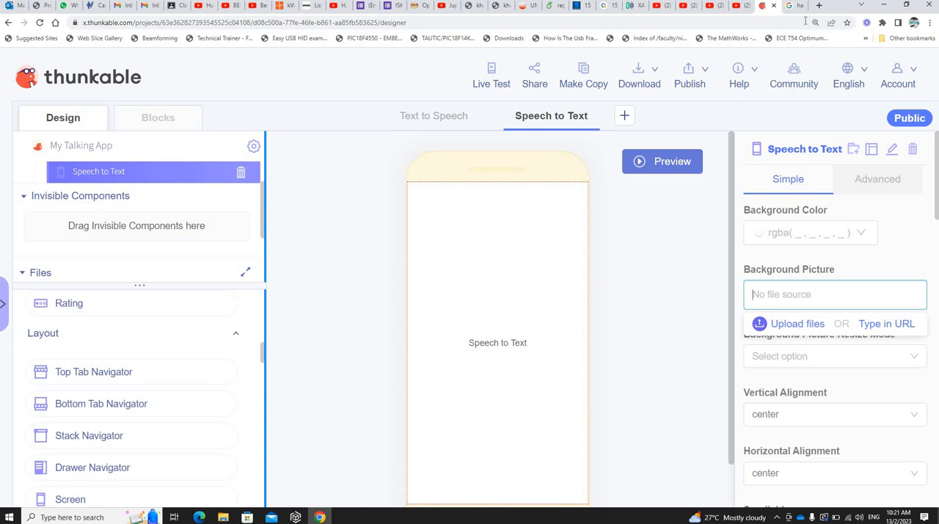
left_click(791, 5)
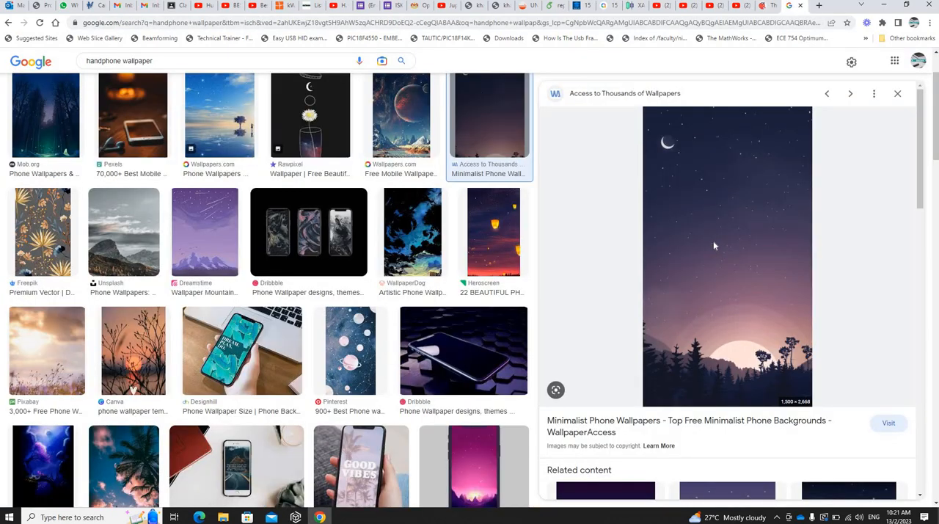
Step: Copy the moon wallpaper's image address and set it as the Speech to Text screen's background picture in Thunkable
right_click(713, 242)
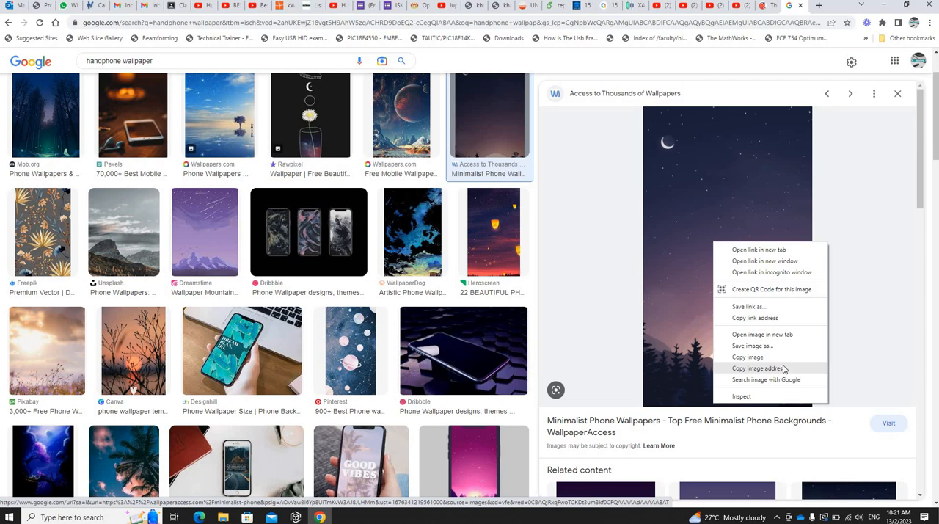
left_click(793, 321)
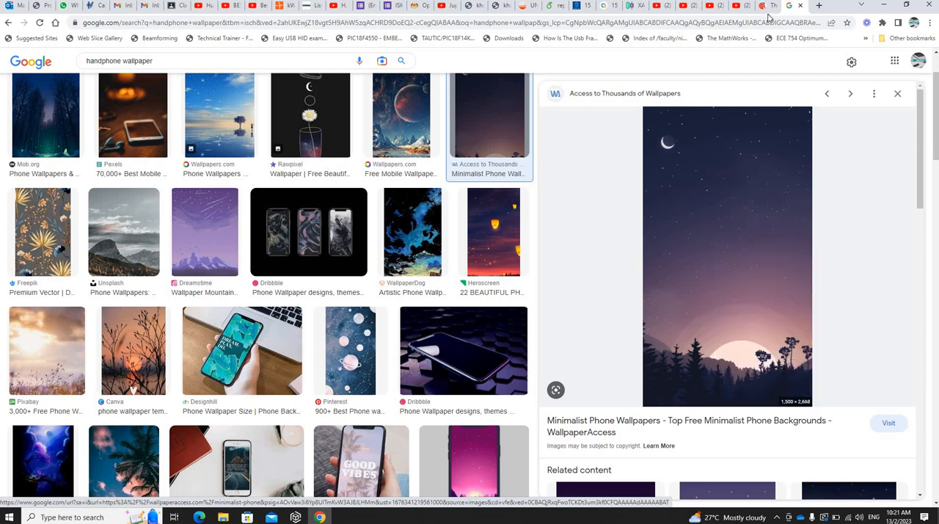
left_click(765, 7)
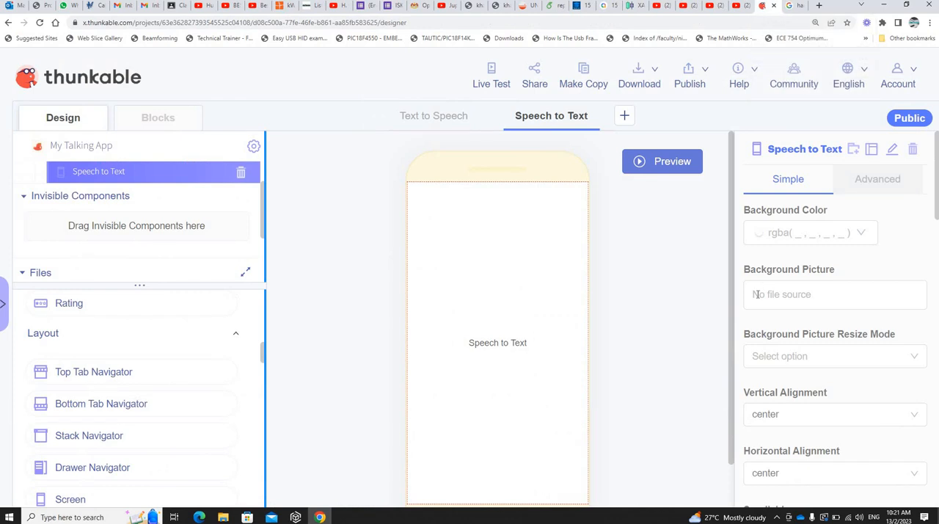
left_click(756, 294)
type("85.png")
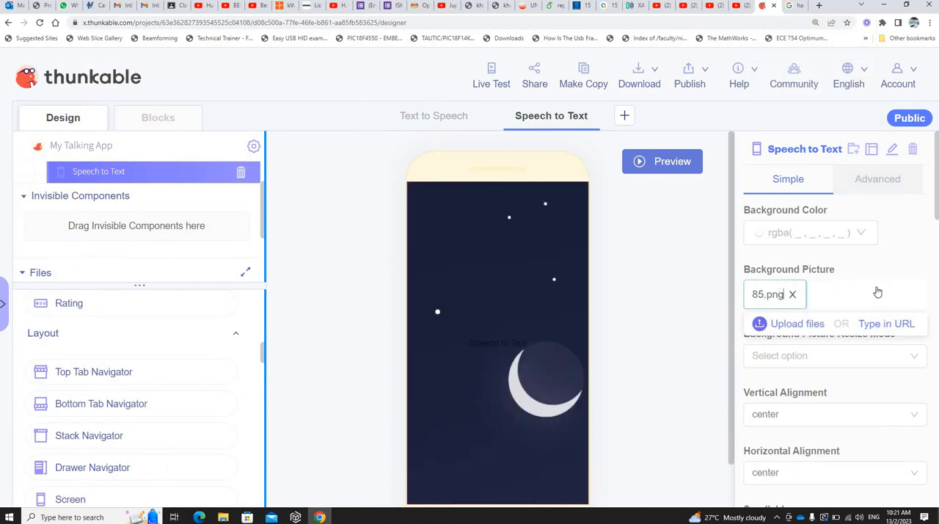
left_click(879, 282)
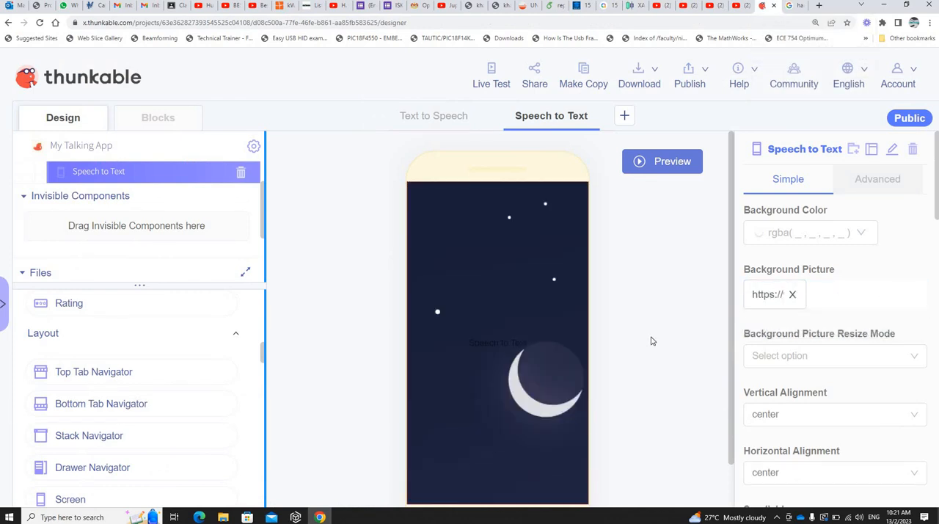
Step: Set the Background Picture Resize Mode of the Speech to Text screen to contain
scroll(462, 301, "down", 1)
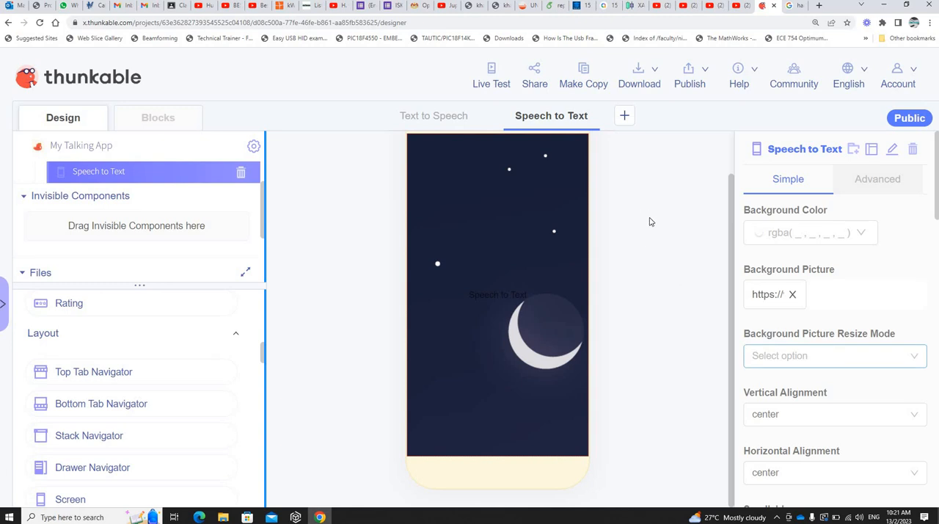
left_click(807, 354)
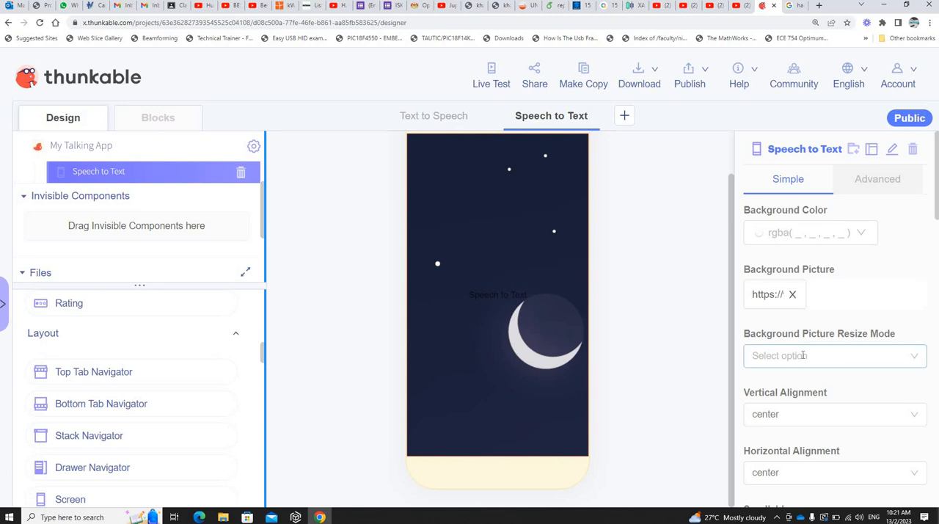
left_click(799, 297)
left_click(837, 355)
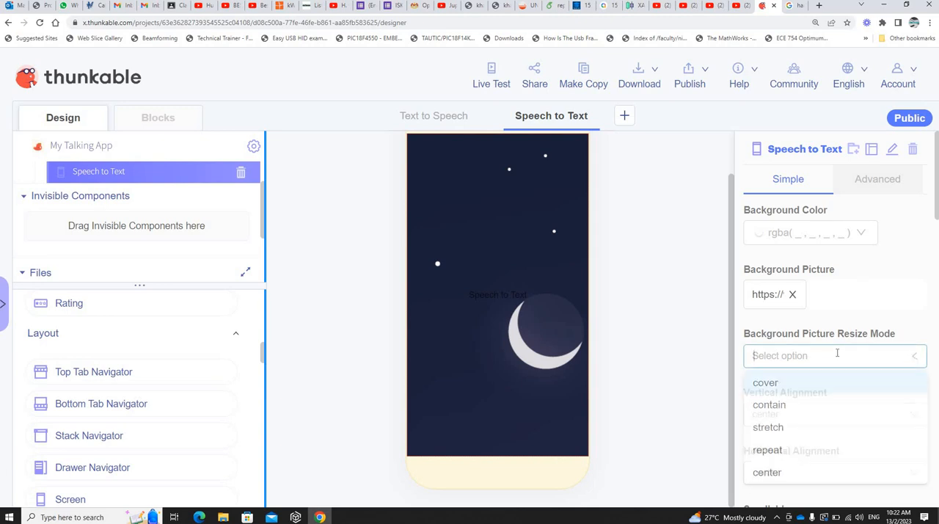
left_click(788, 408)
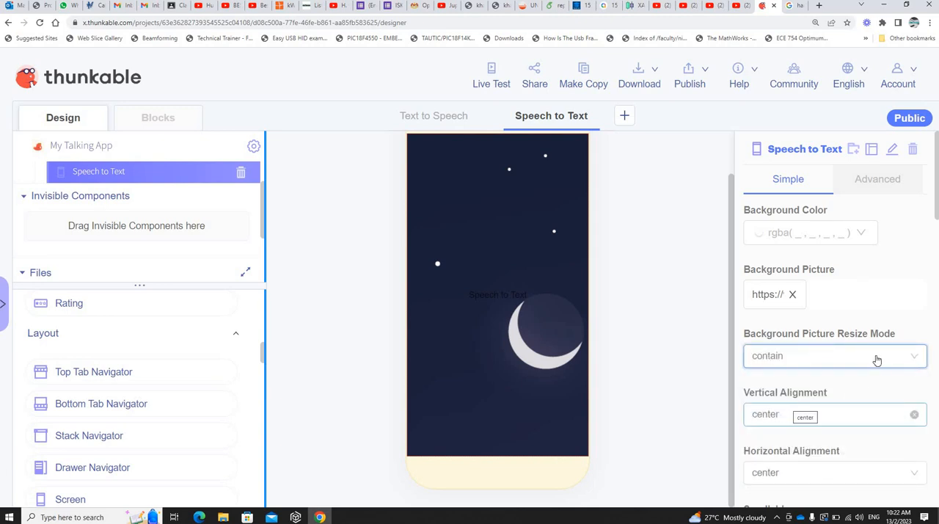
left_click(817, 287)
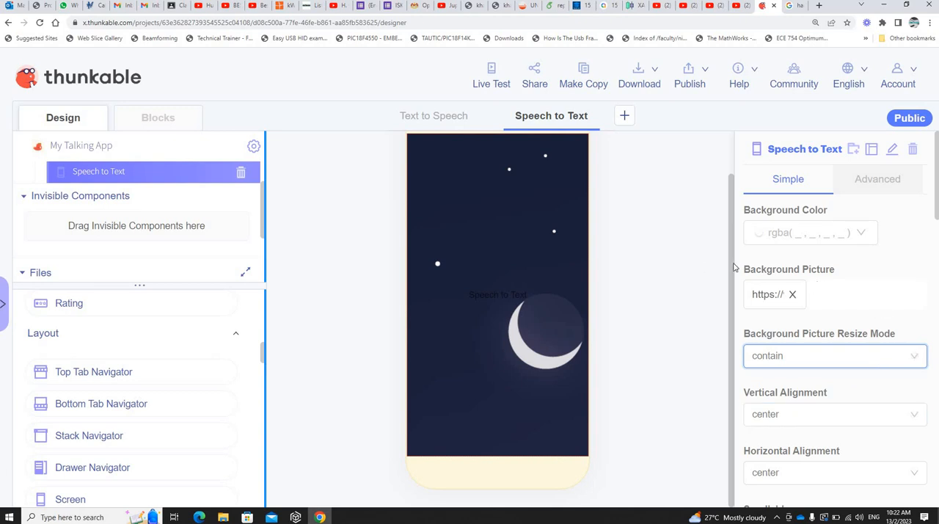
left_click(679, 270)
scroll(681, 168, "up", 1)
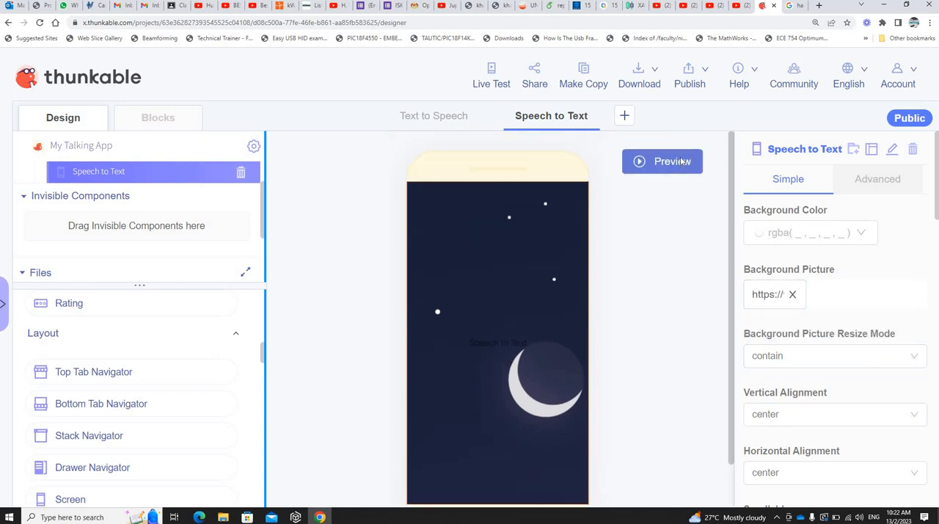
Step: Preview the app, compare the Speech to Text and Text to Speech tabs, and return to editing
left_click(681, 163)
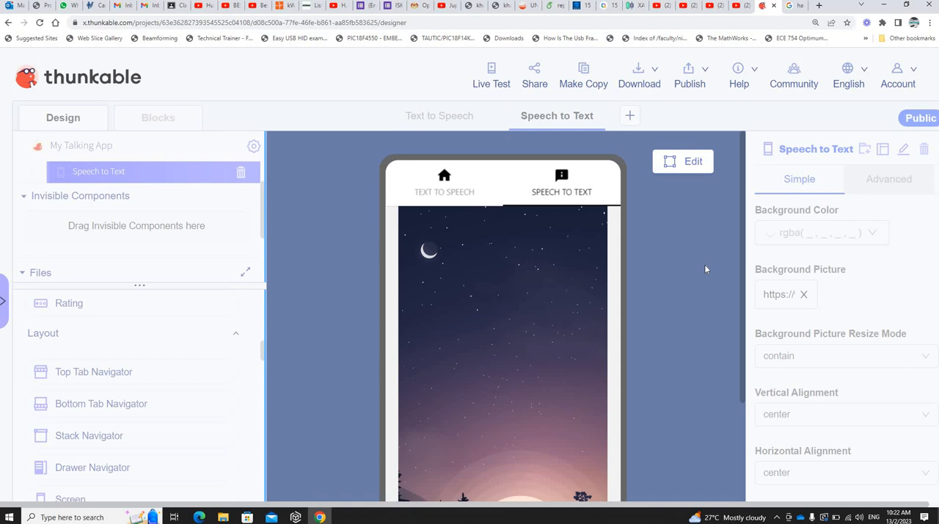
scroll(704, 268, "down", 5)
scroll(526, 314, "up", 1)
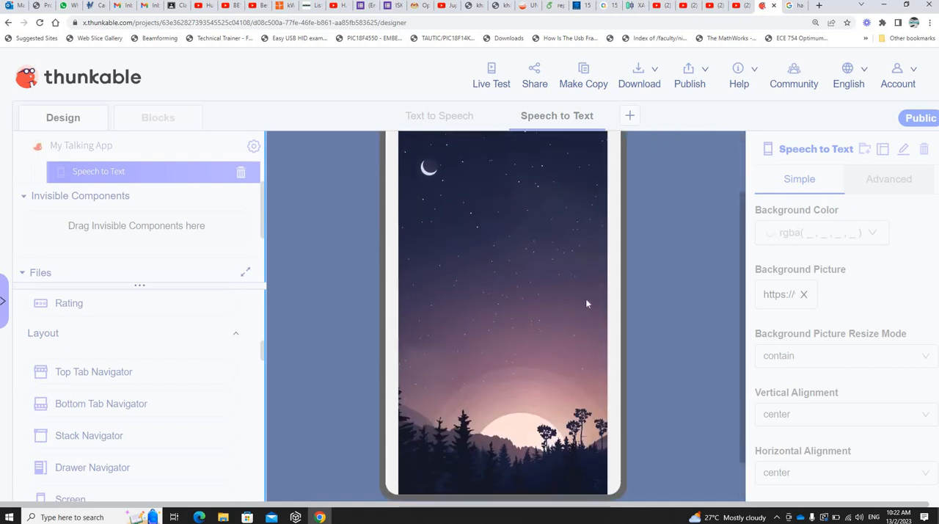
scroll(585, 303, "up", 1)
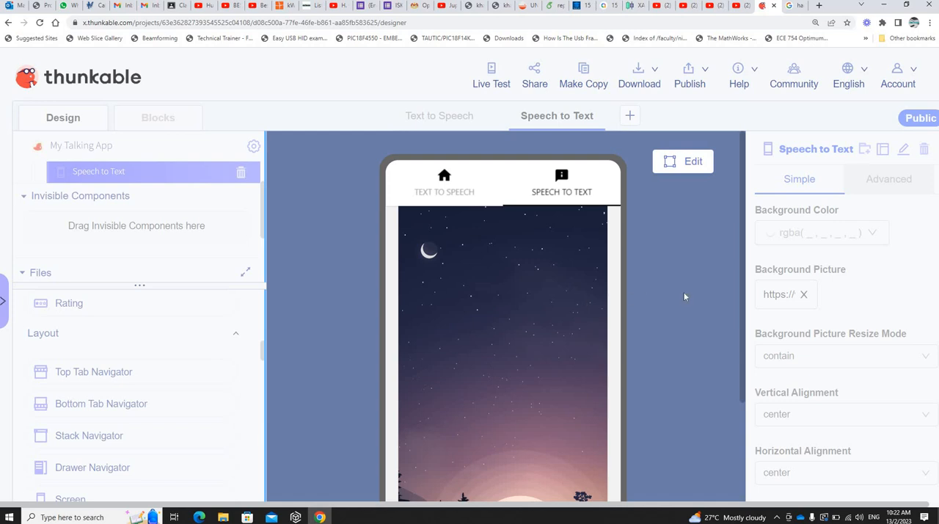
scroll(684, 296, "down", 1)
scroll(514, 205, "up", 1)
left_click(464, 199)
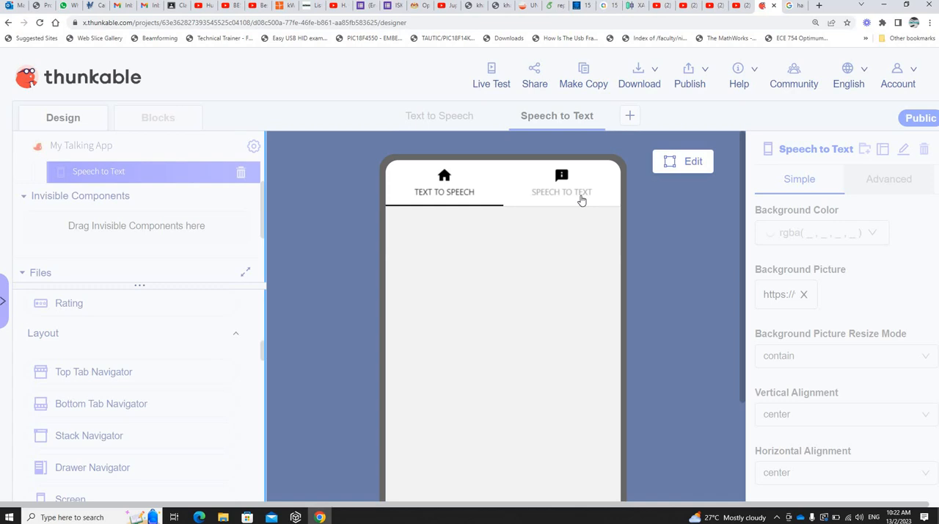
left_click(582, 200)
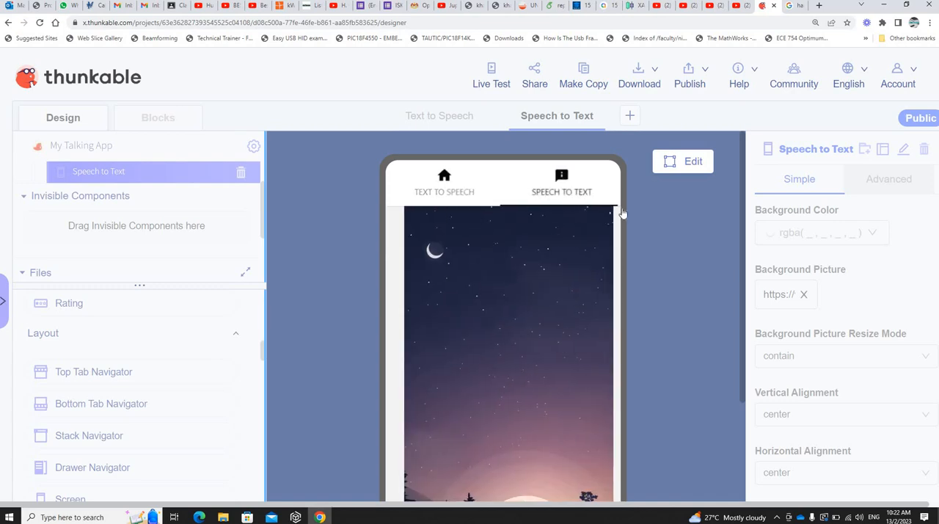
left_click(689, 163)
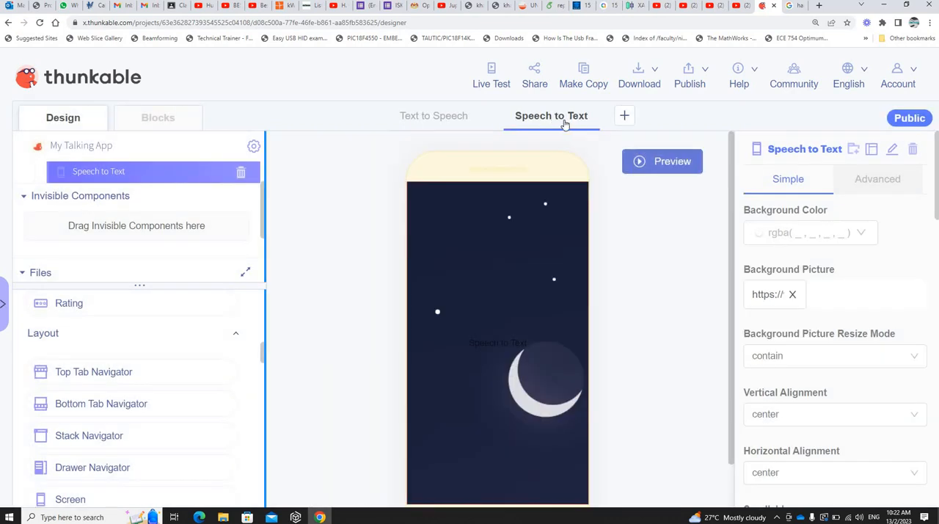
Step: Change the Speech to Text screen's Background Picture Resize Mode to cover
left_click(440, 117)
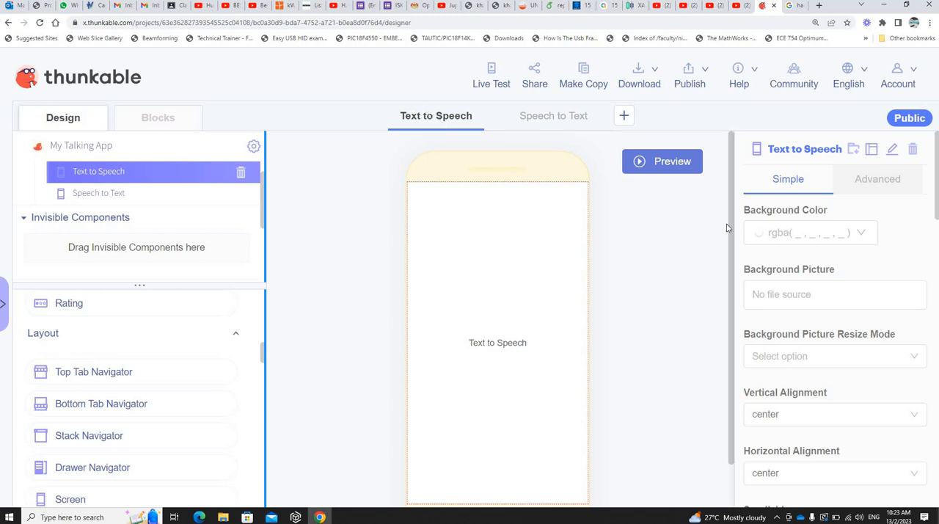
left_click(552, 121)
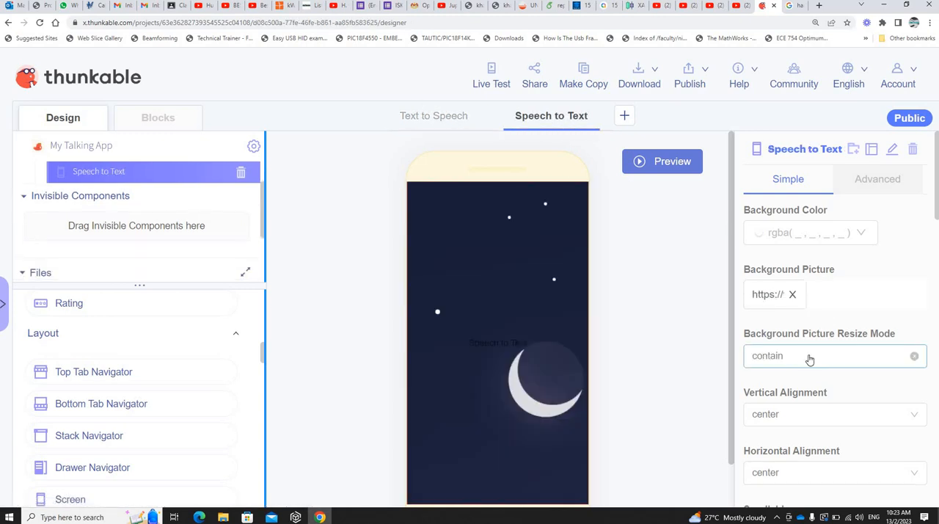
left_click(809, 355)
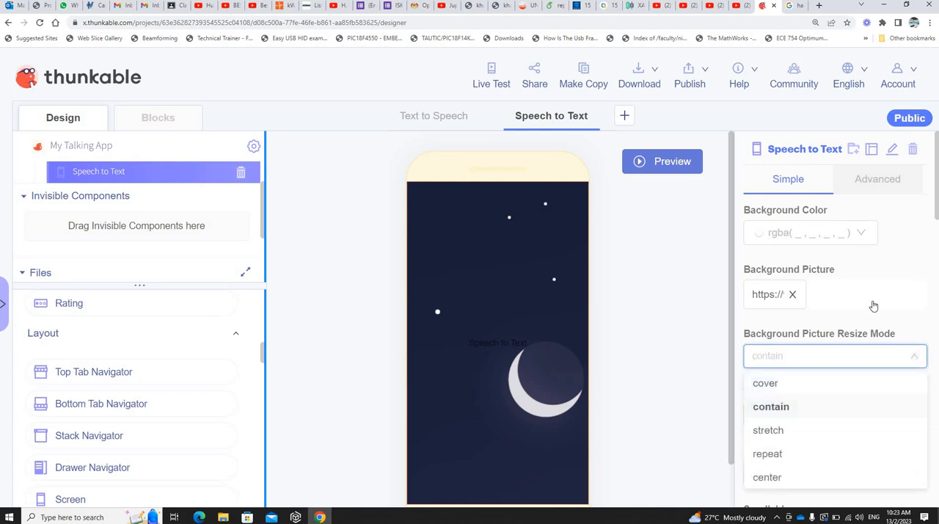
left_click(789, 383)
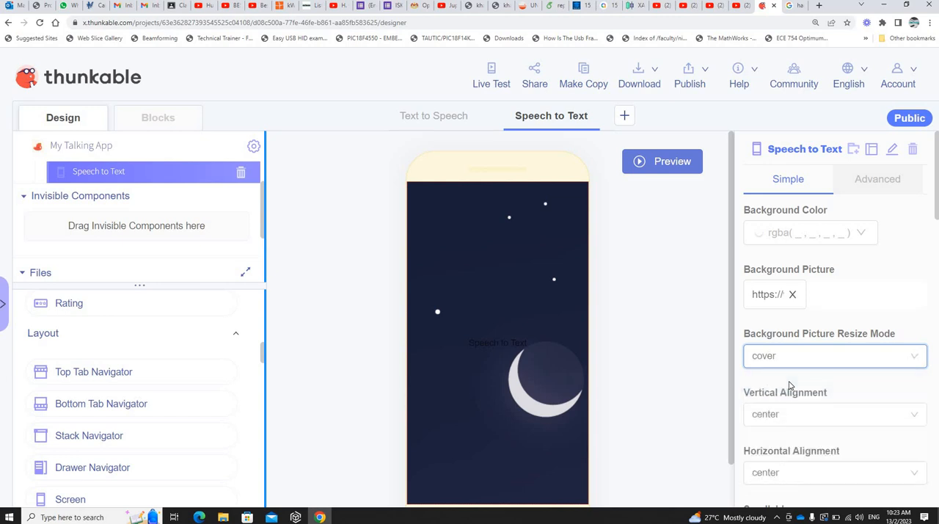
left_click(880, 294)
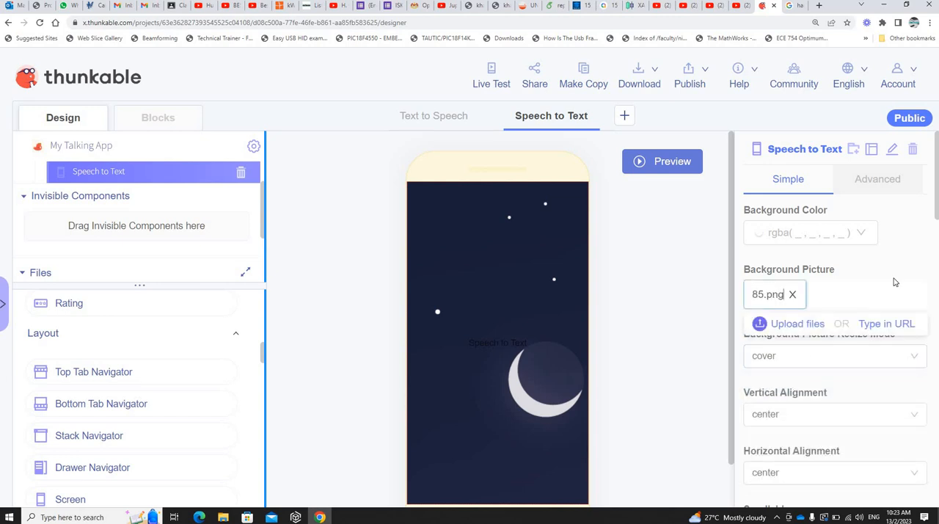
Step: Preview how the wallpaper fills the Speech to Text screen from top to bottom, and return to editing
left_click(673, 162)
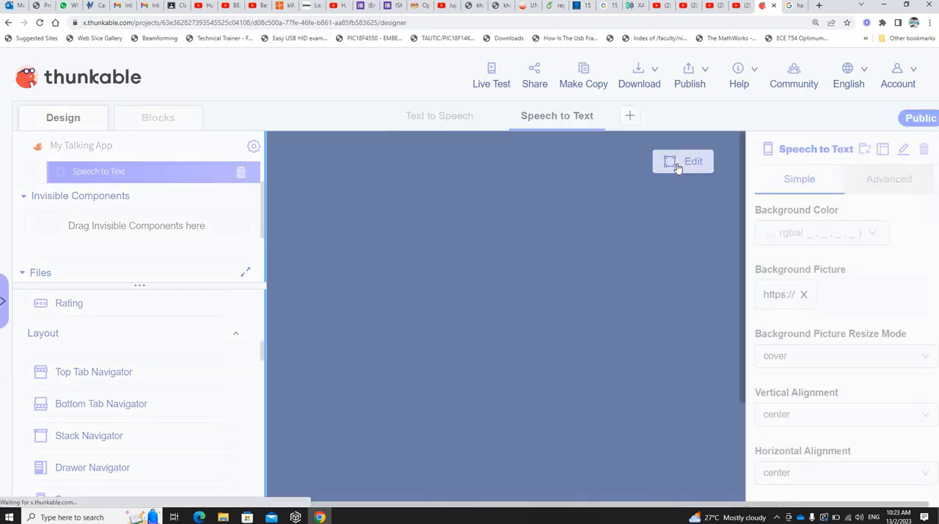
scroll(676, 281, "down", 3)
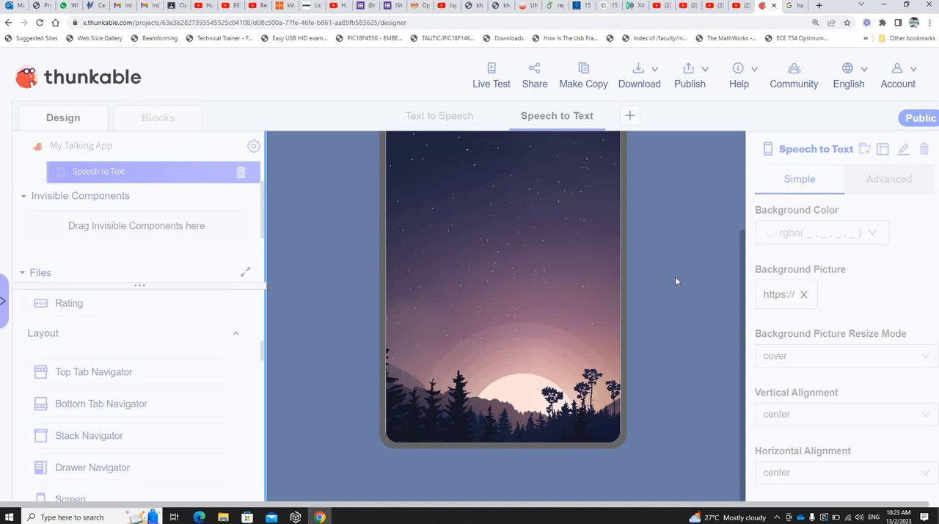
scroll(676, 281, "up", 3)
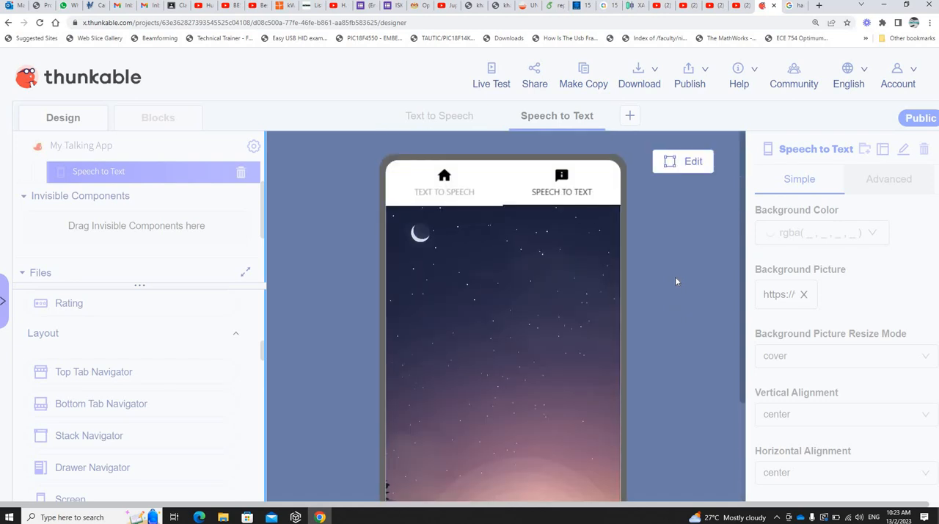
left_click(692, 162)
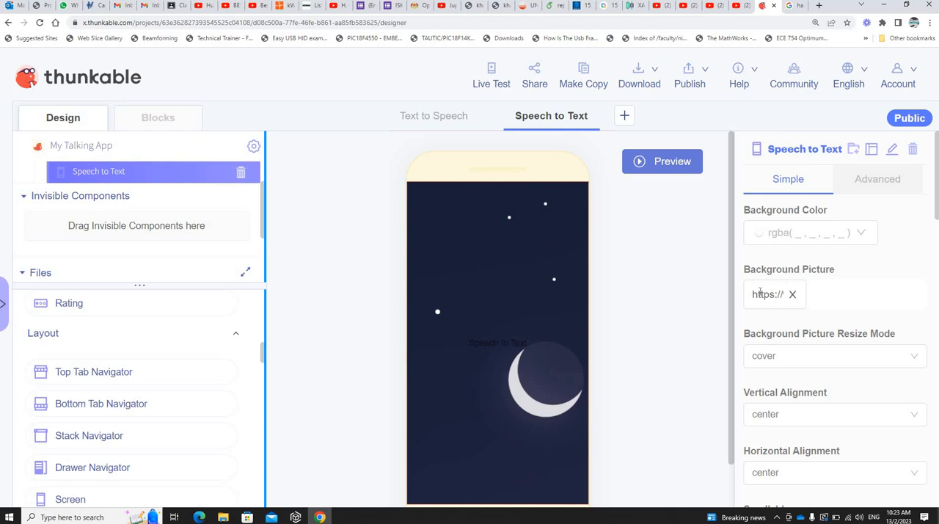
Step: Remove the background picture from the Speech to Text screen
left_click(792, 294)
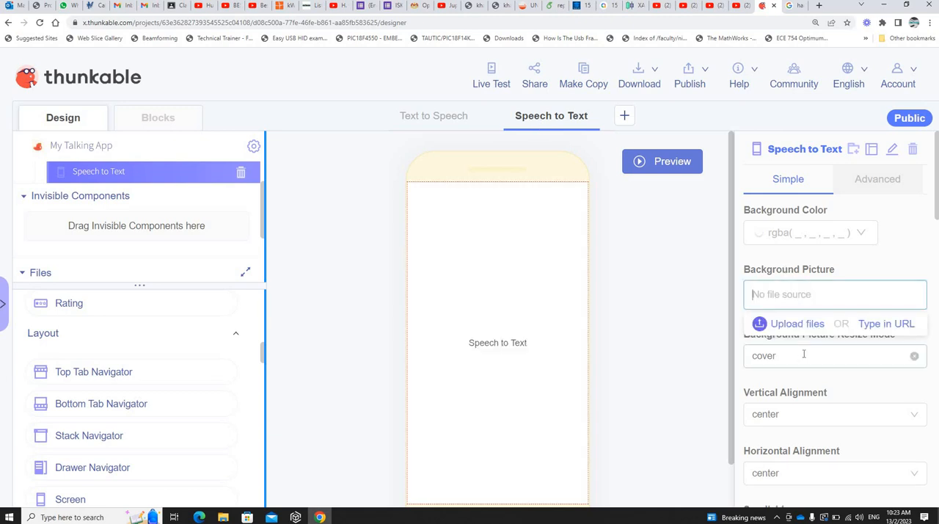
left_click(804, 354)
left_click(762, 320)
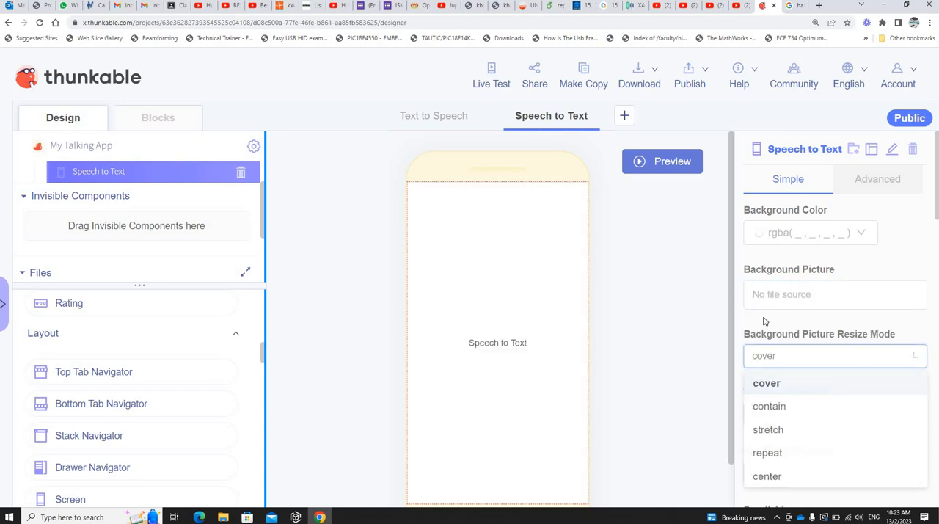
Step: Set the copied moon wallpaper address as the background picture of the Text to Speech screen
left_click(413, 119)
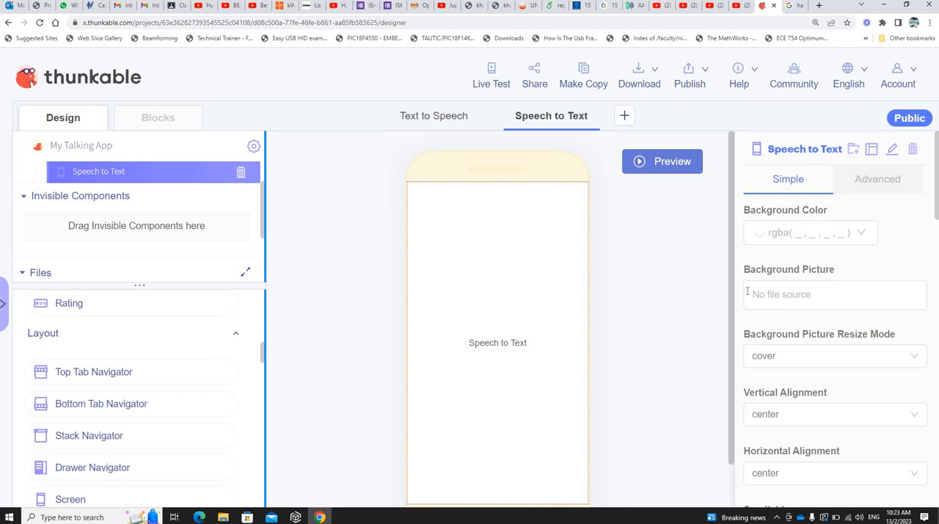
left_click(784, 301)
left_click(880, 291)
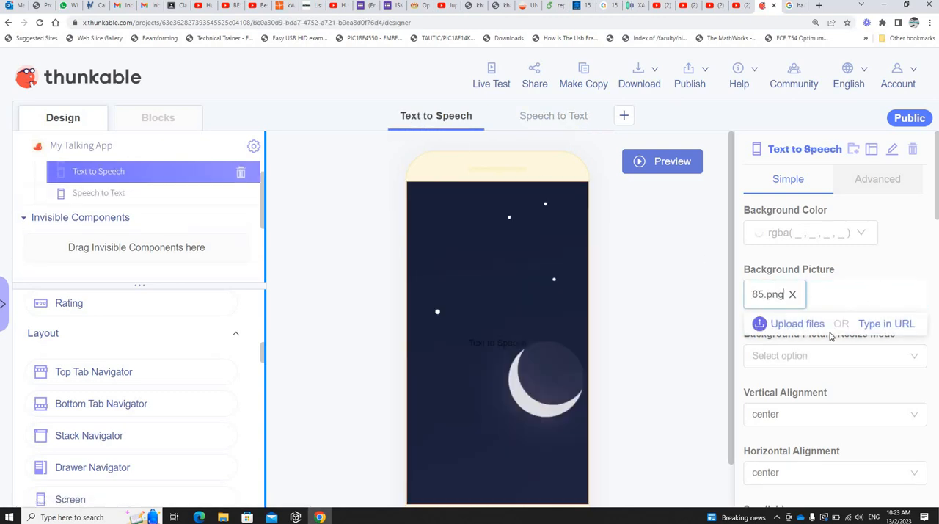
Step: Set the Text to Speech screen's Background Picture Resize Mode to cover, and check it in a preview
left_click(791, 360)
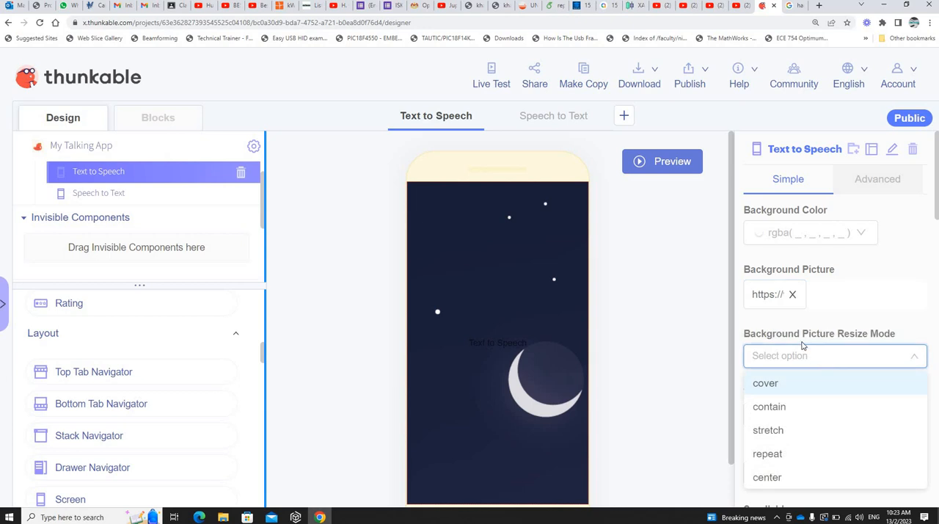
left_click(792, 383)
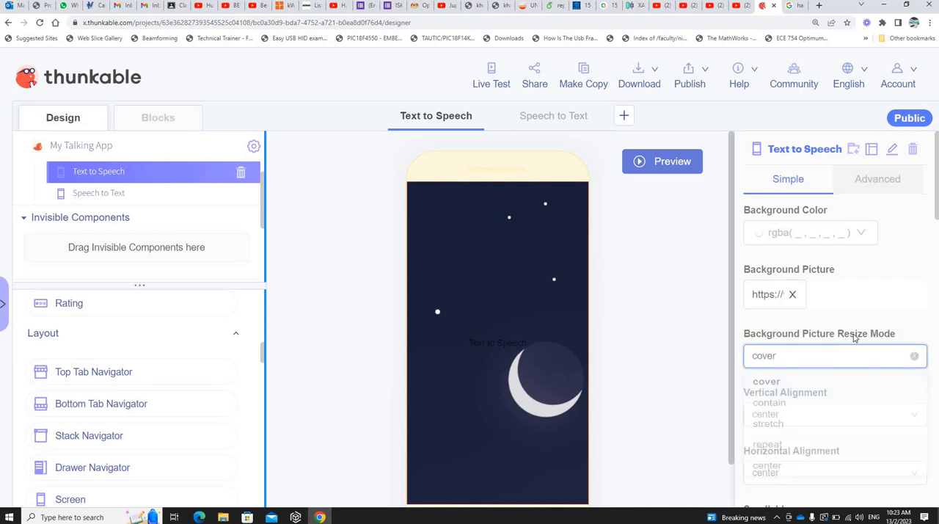
left_click(667, 163)
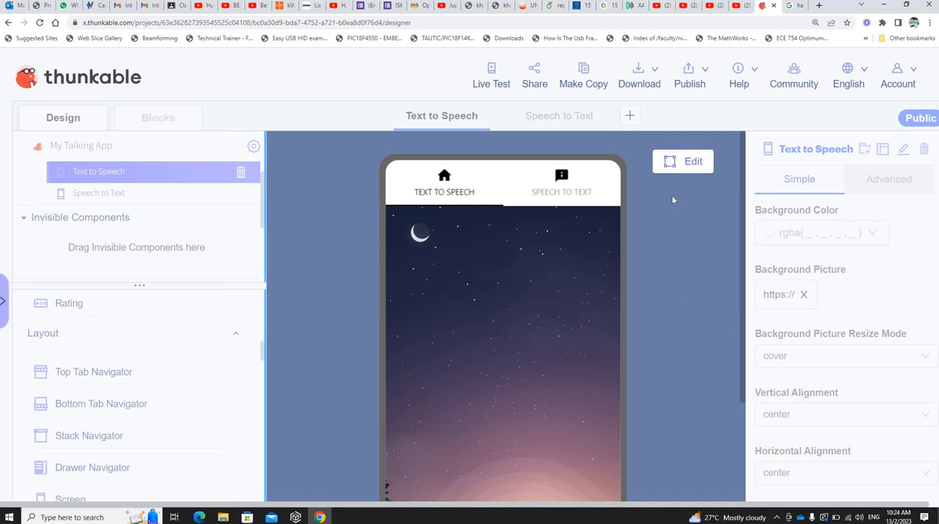
left_click(703, 162)
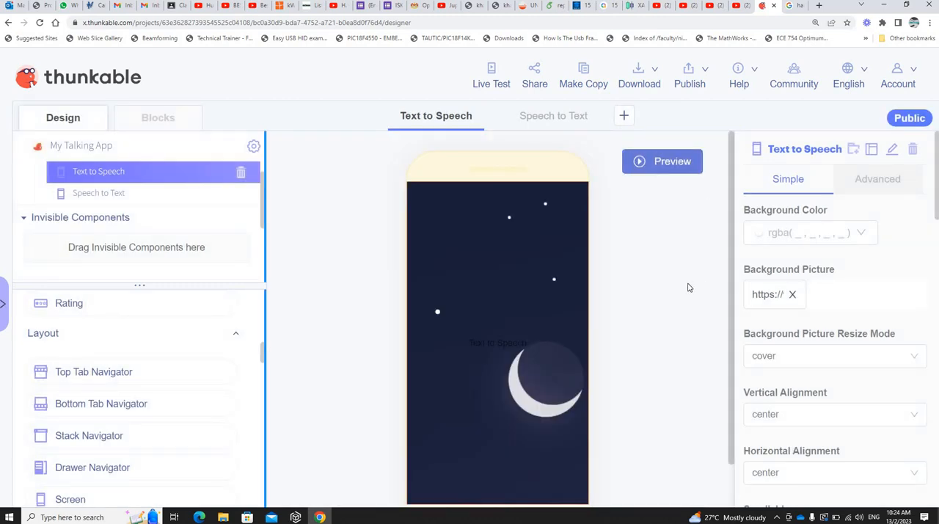
Step: Look through the Text to Speech screen's remaining properties, from alignment and margins to the tab navigation options
scroll(688, 287, "down", 1)
scroll(822, 293, "down", 2)
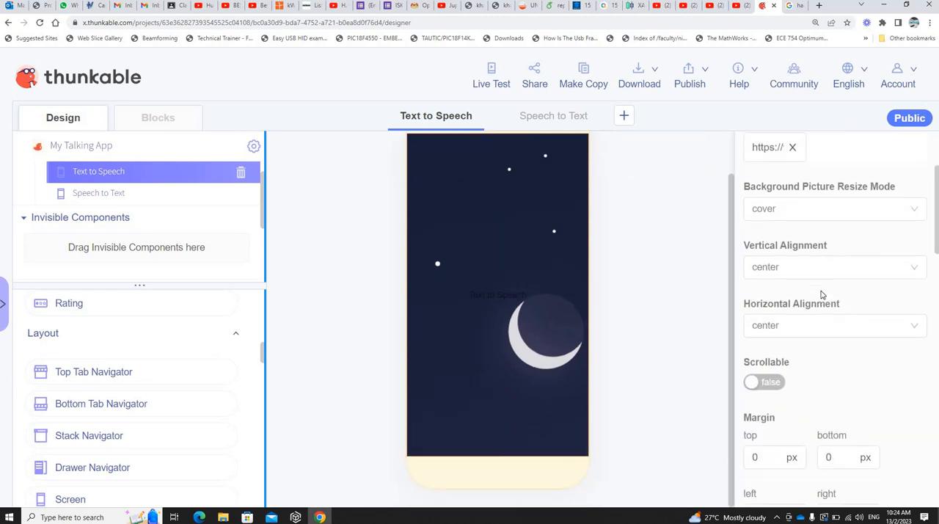
scroll(822, 295, "down", 7)
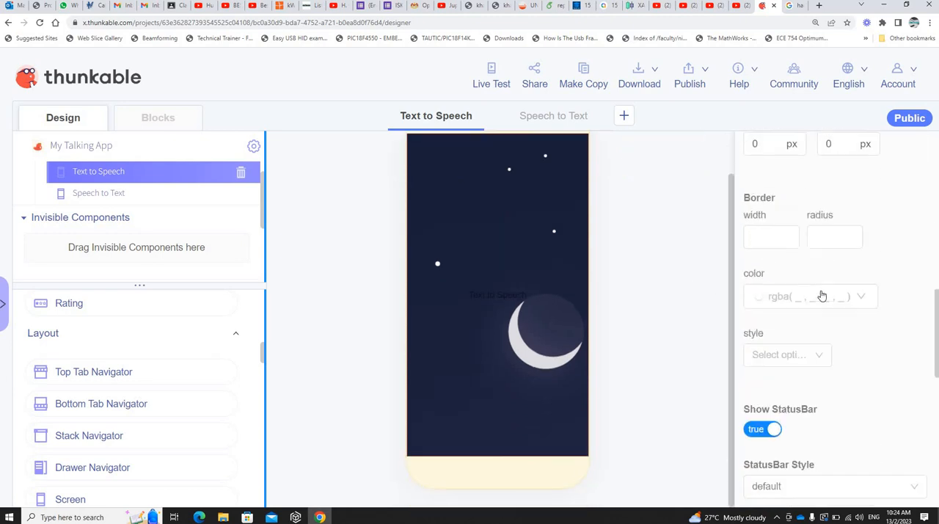
scroll(822, 295, "down", 1)
scroll(821, 296, "down", 3)
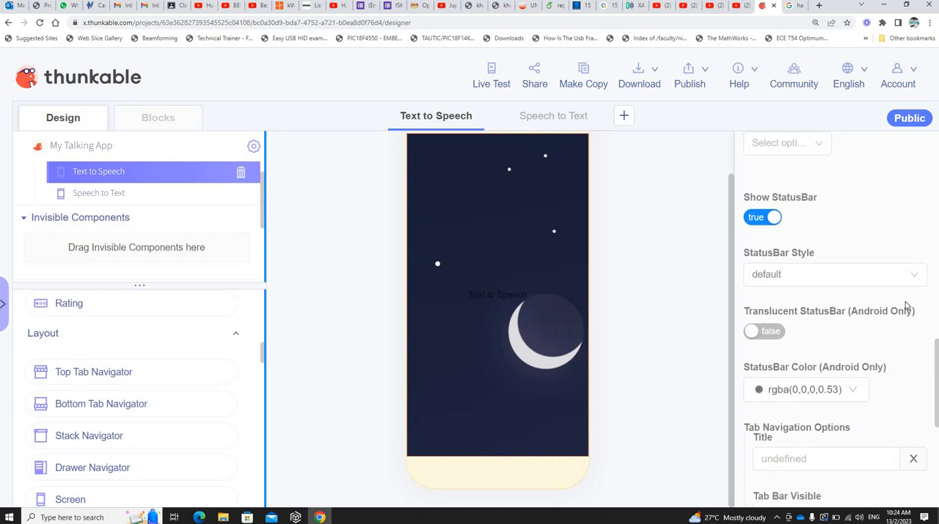
scroll(907, 308, "down", 3)
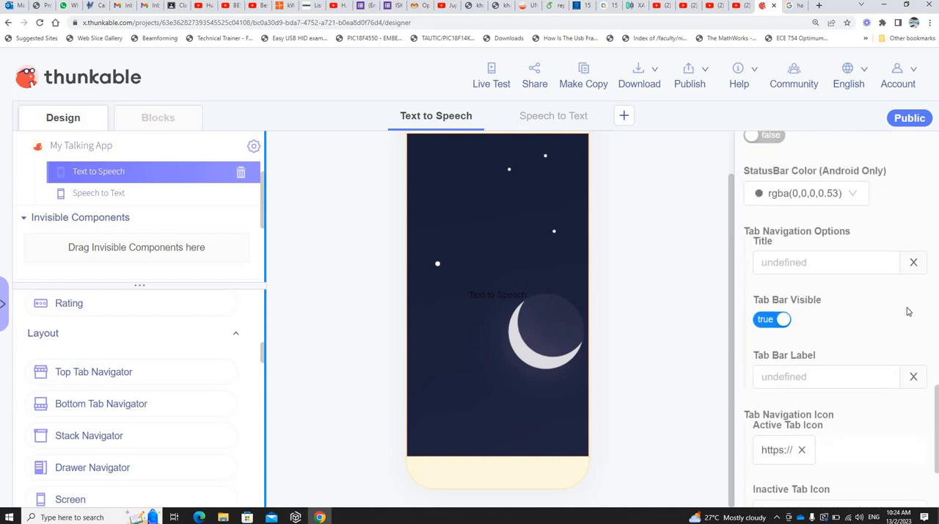
scroll(907, 312, "up", 10)
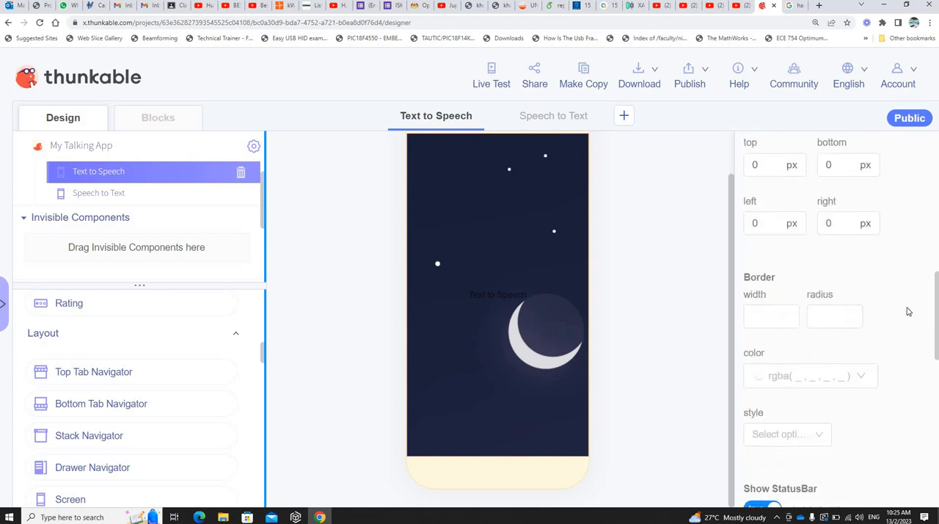
Step: Preview the app and examine how the moon wallpaper fills the Text to Speech tab from top to bottom
scroll(906, 311, "up", 3)
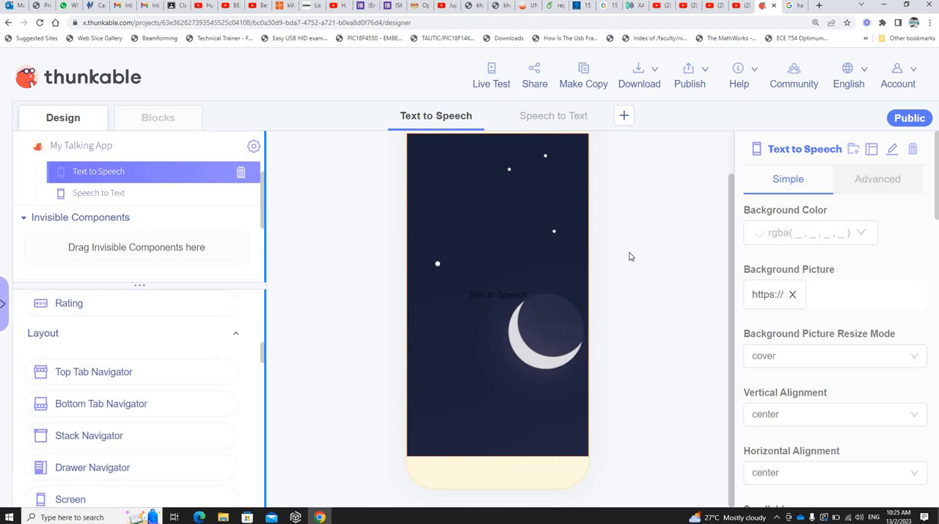
scroll(649, 198, "up", 1)
left_click(666, 168)
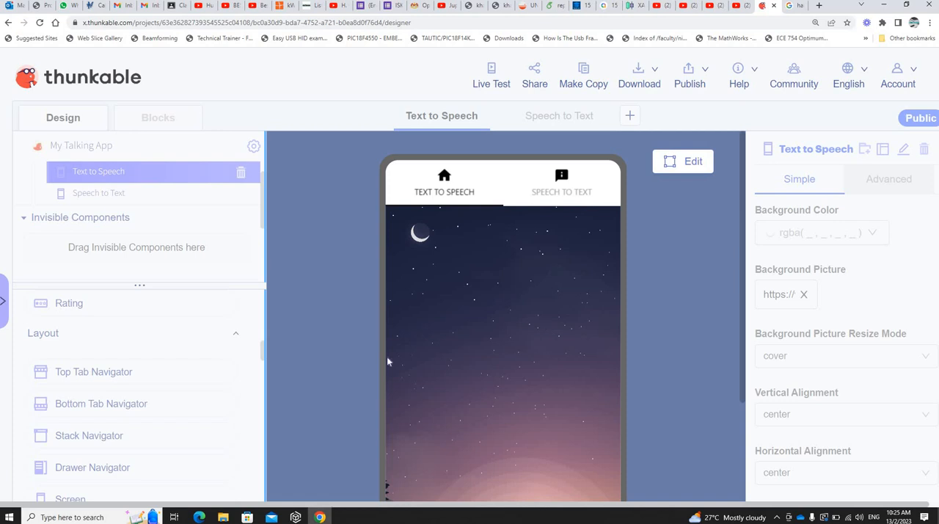
scroll(501, 326, "down", 3)
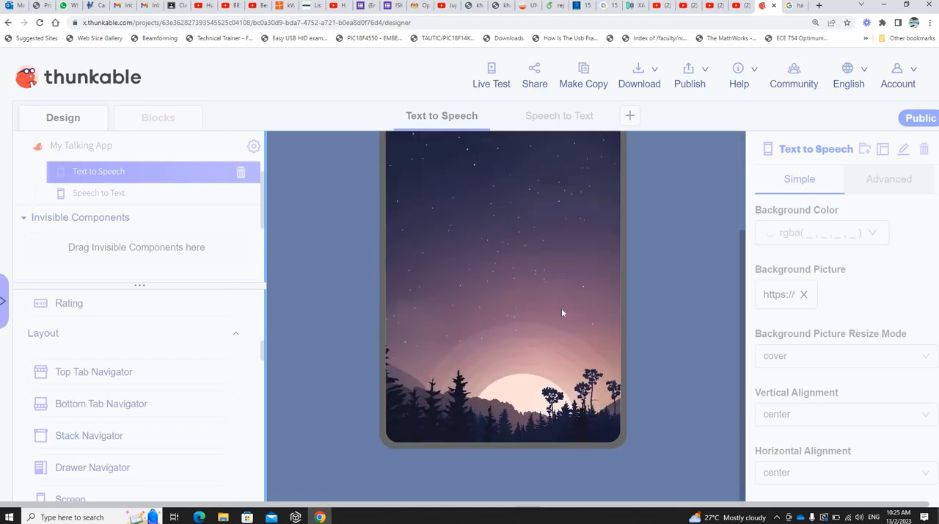
scroll(561, 308, "up", 3)
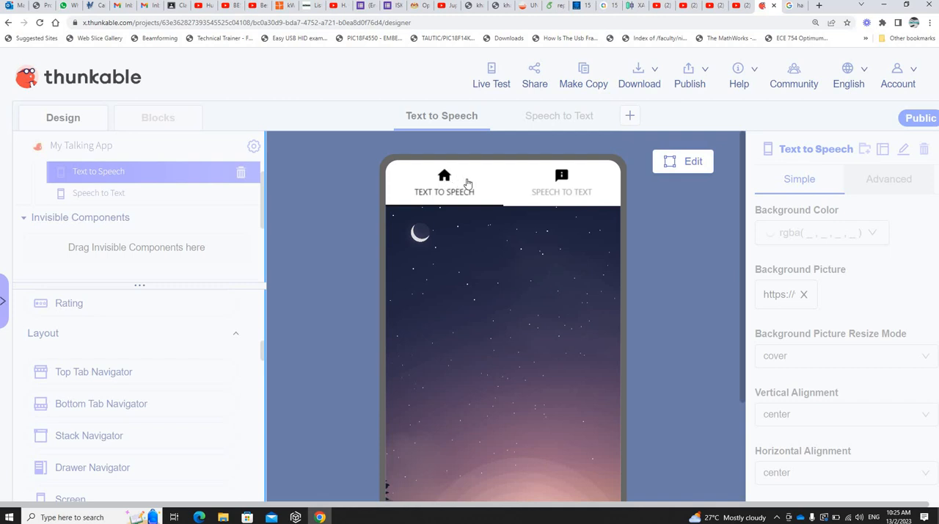
Step: Switch to the Google Images results and search for "text to speech icon"
left_click(791, 6)
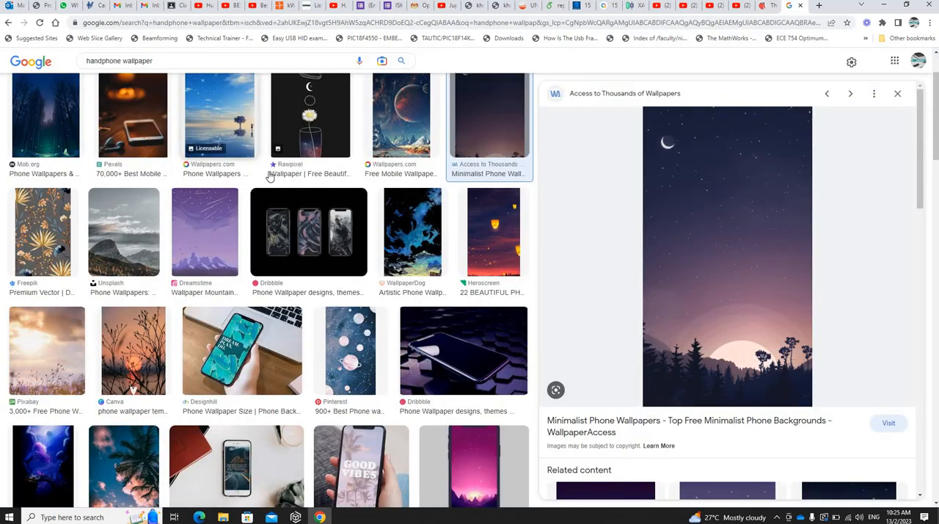
scroll(243, 142, "up", 2)
left_click(56, 74)
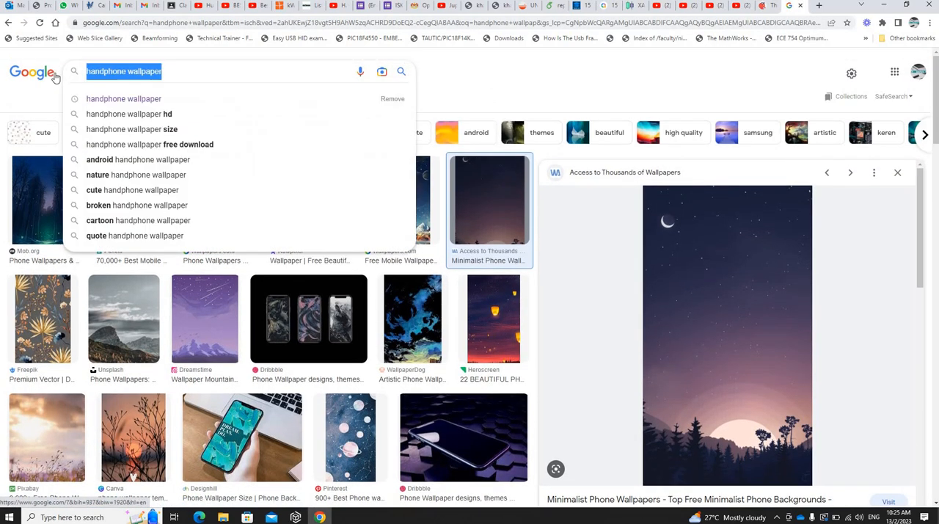
type("text to")
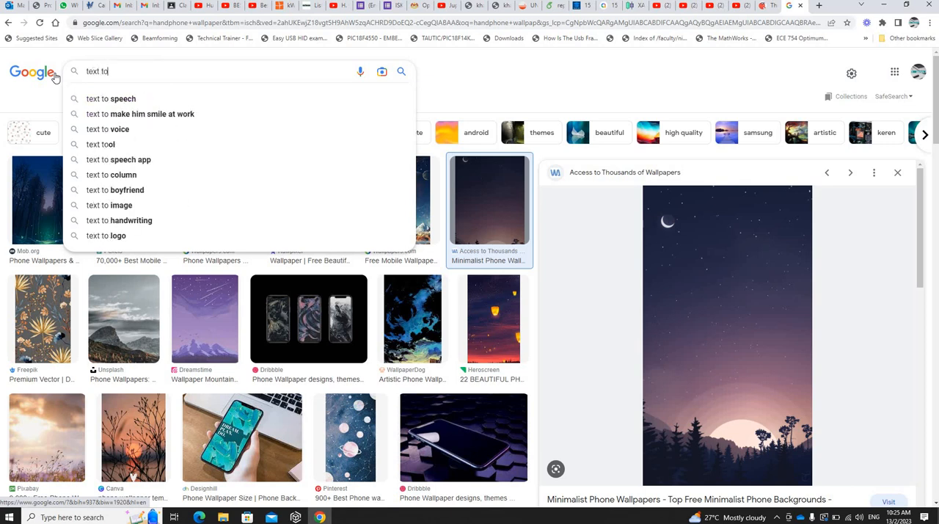
type(" speech icon")
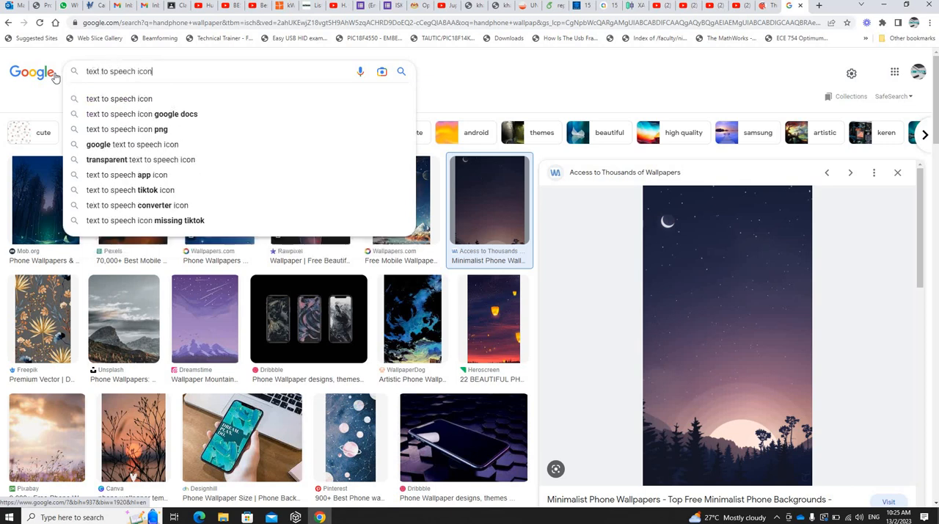
key("Return")
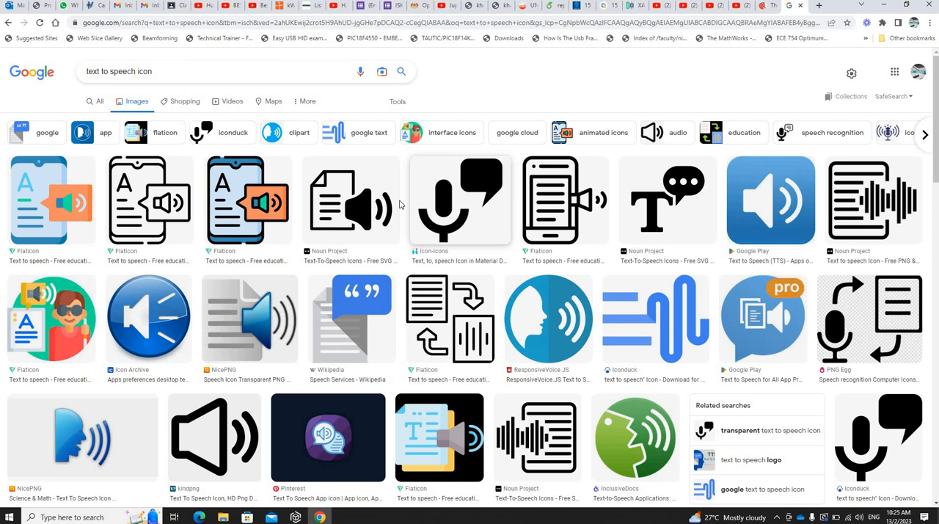
Step: Copy the image address of the Noun Project icon showing a document beside a speaker
left_click(349, 209)
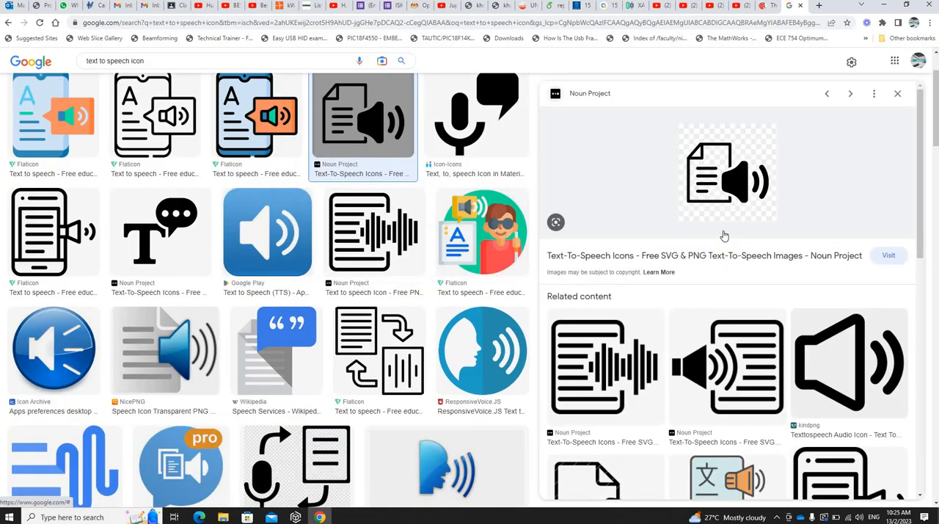
right_click(737, 183)
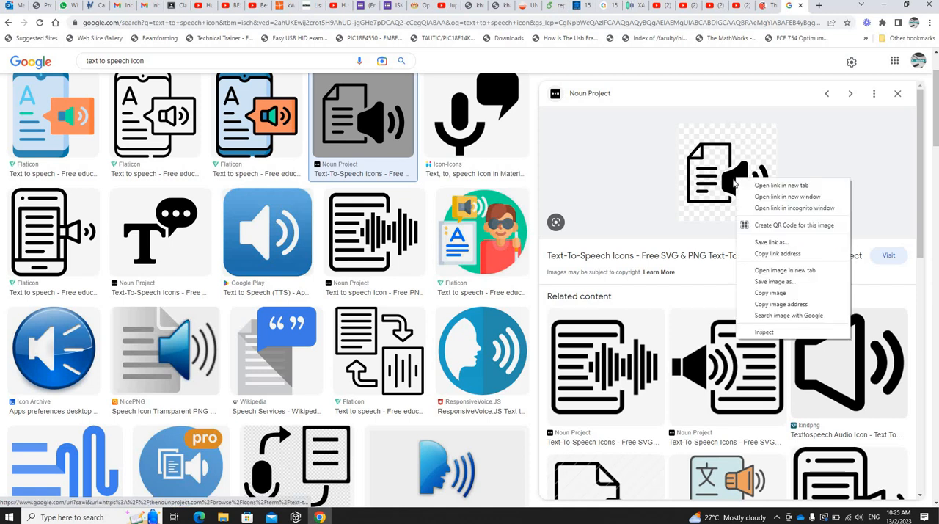
key("Escape")
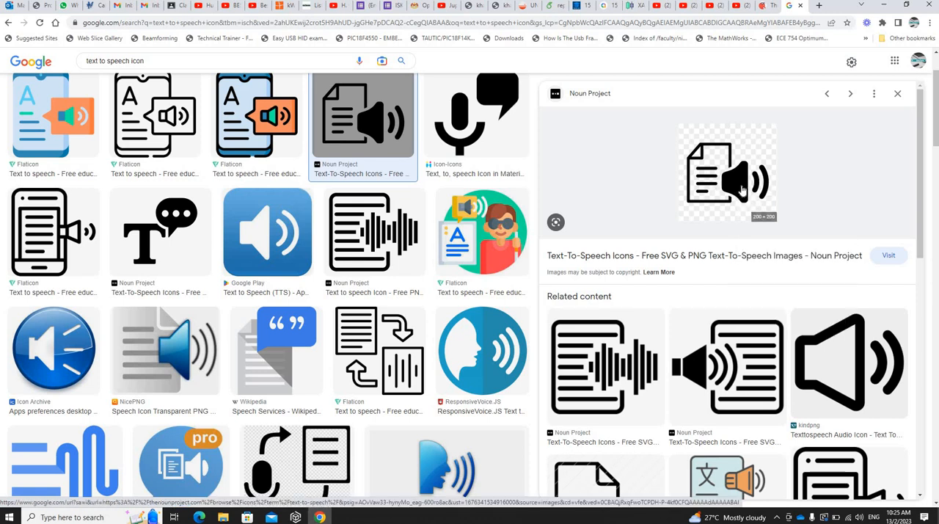
right_click(737, 185)
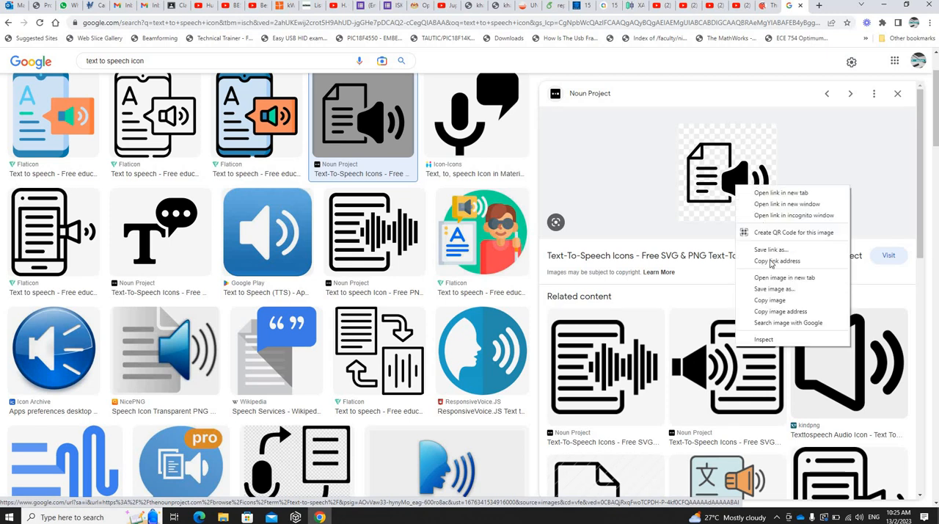
left_click(771, 313)
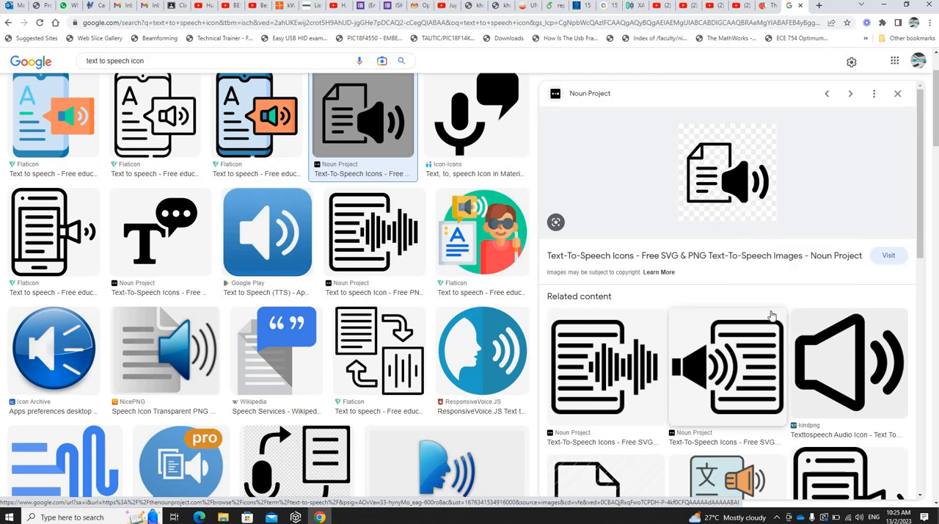
Step: Return to Thunkable, leave the preview, and remove the Text to Speech screen's current Active Tab Icon
left_click(762, 8)
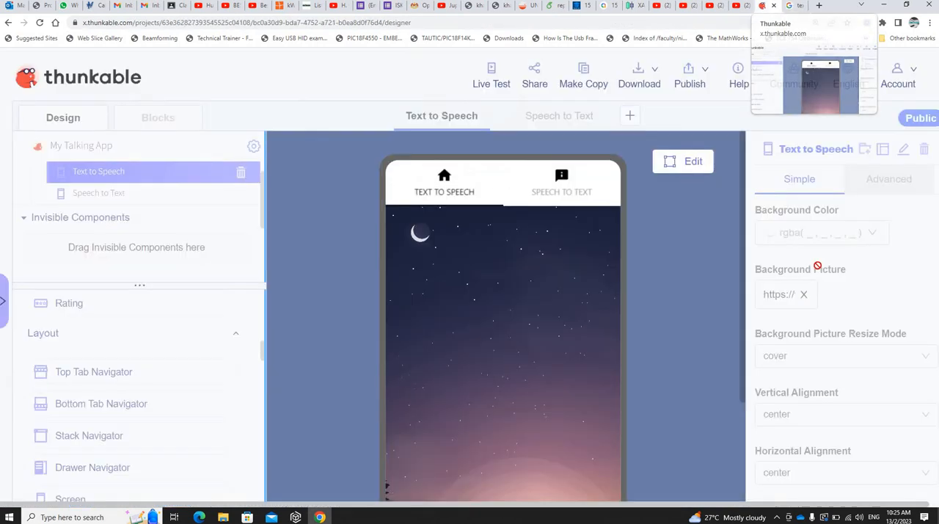
left_click(693, 164)
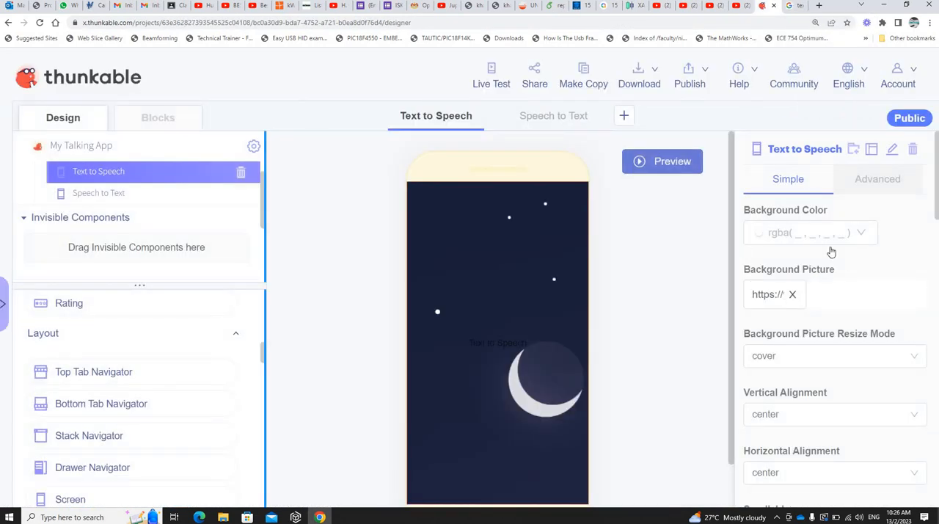
scroll(834, 201, "down", 1)
scroll(834, 201, "down", 2)
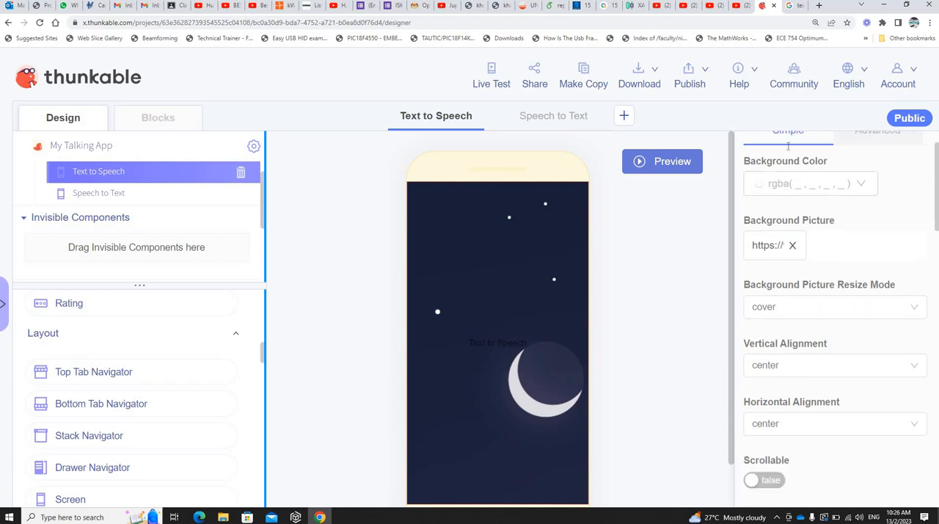
scroll(836, 191, "up", 3)
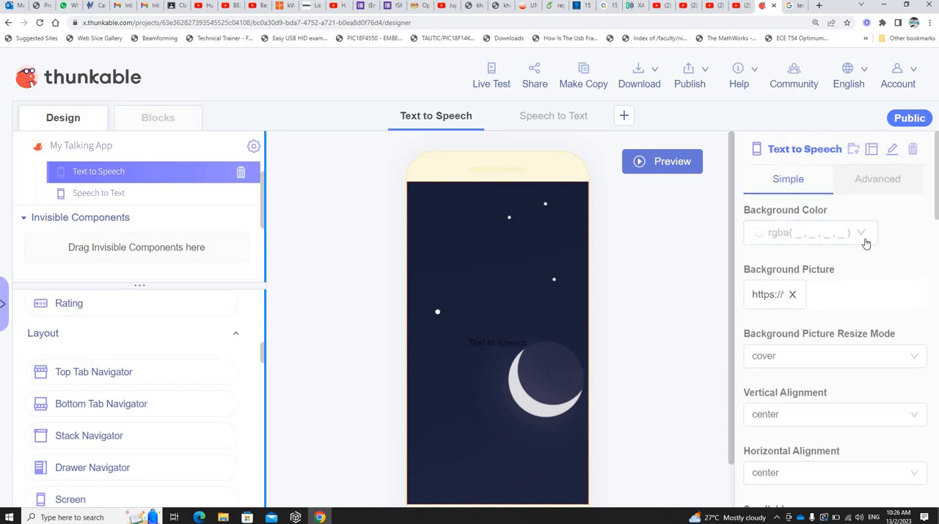
scroll(840, 279, "down", 3)
scroll(841, 279, "down", 12)
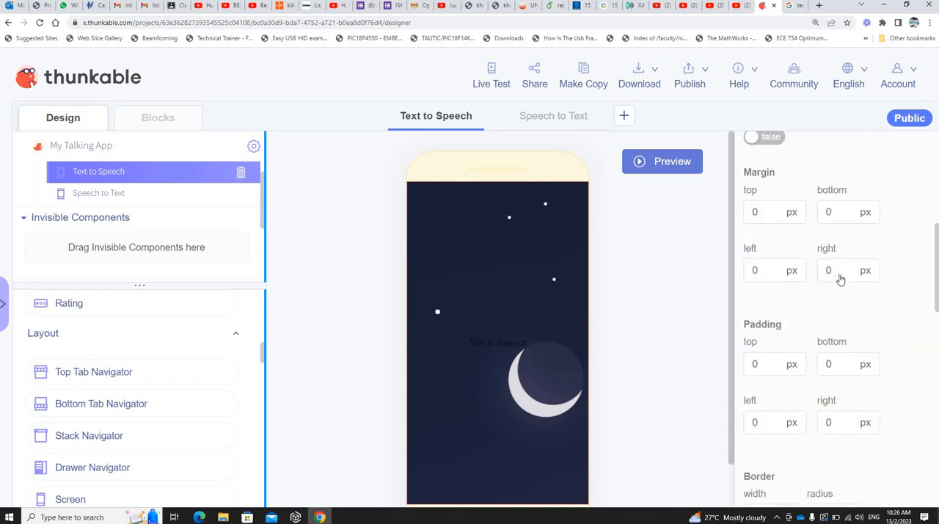
scroll(840, 279, "down", 3)
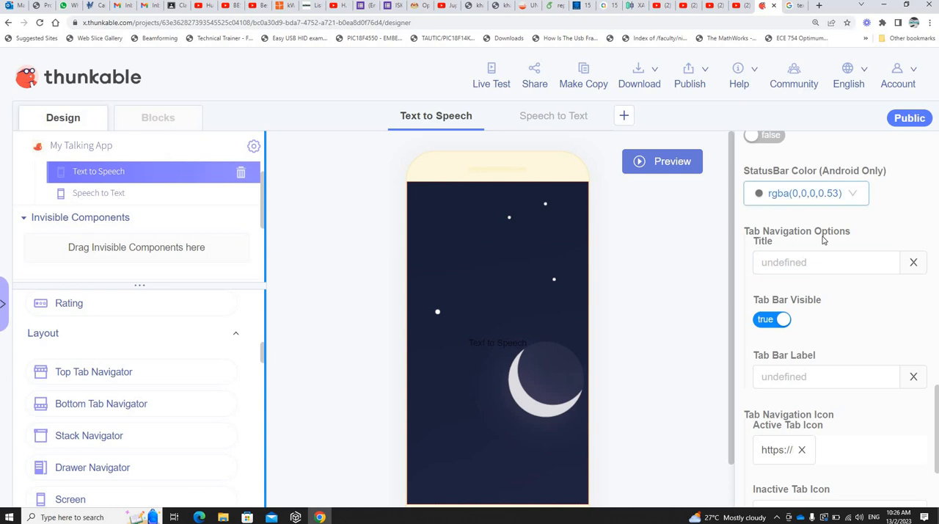
scroll(824, 242, "down", 2)
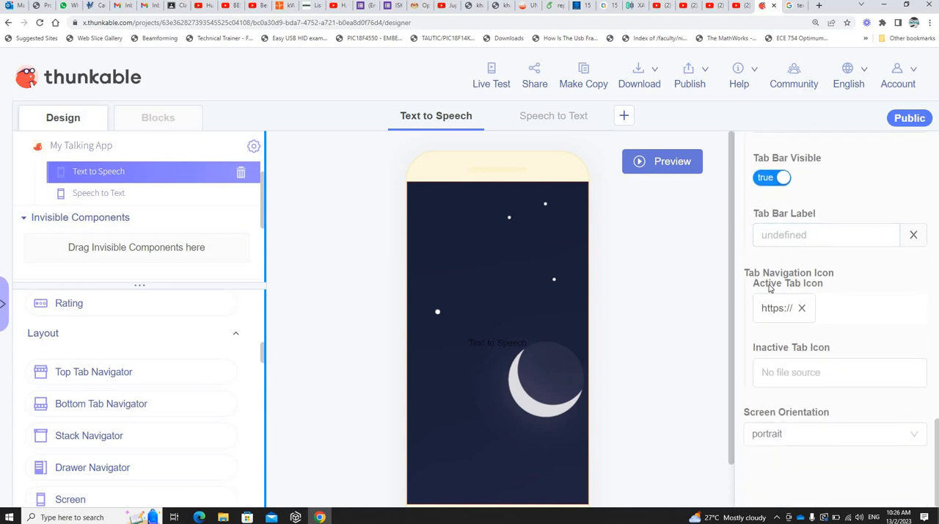
left_click(785, 310)
left_click(794, 309)
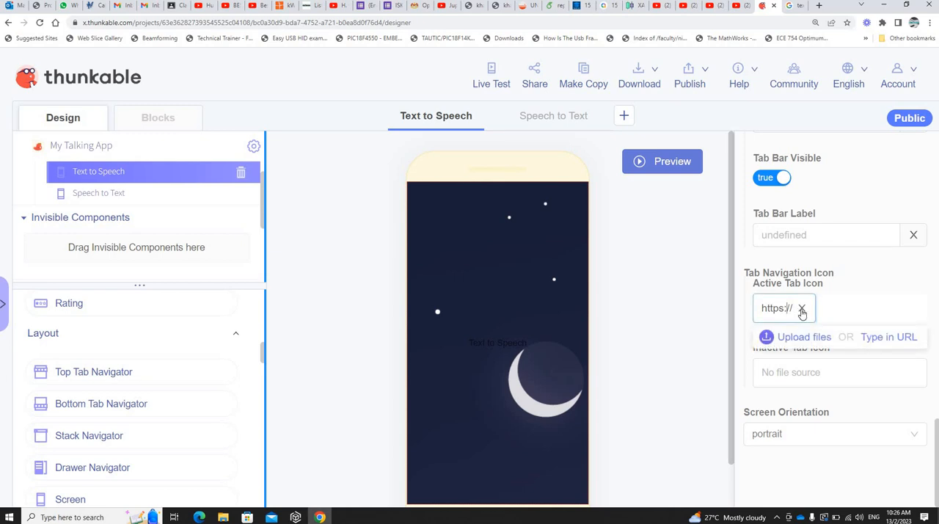
left_click(800, 310)
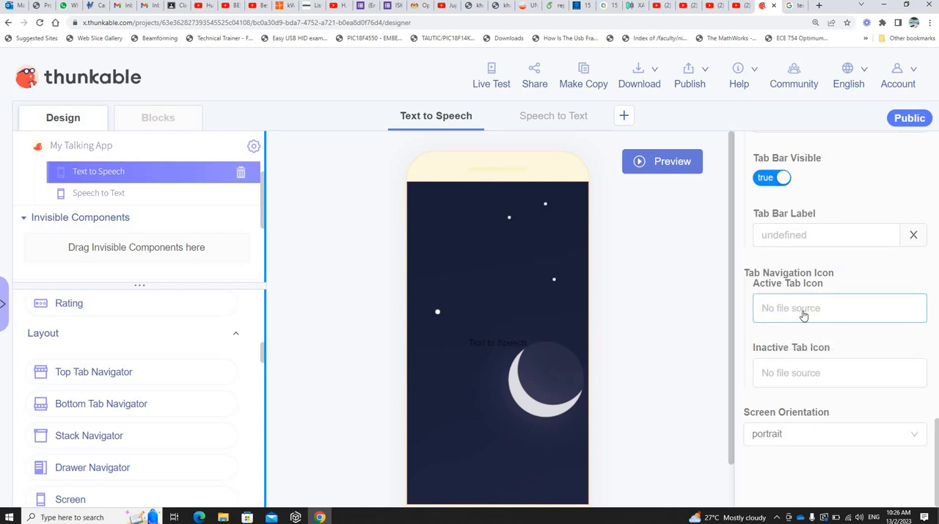
Step: Set the copied document-and-speaker image address as the Text to Speech screen's Active Tab Icon
key("ctrl+v")
left_click(851, 313)
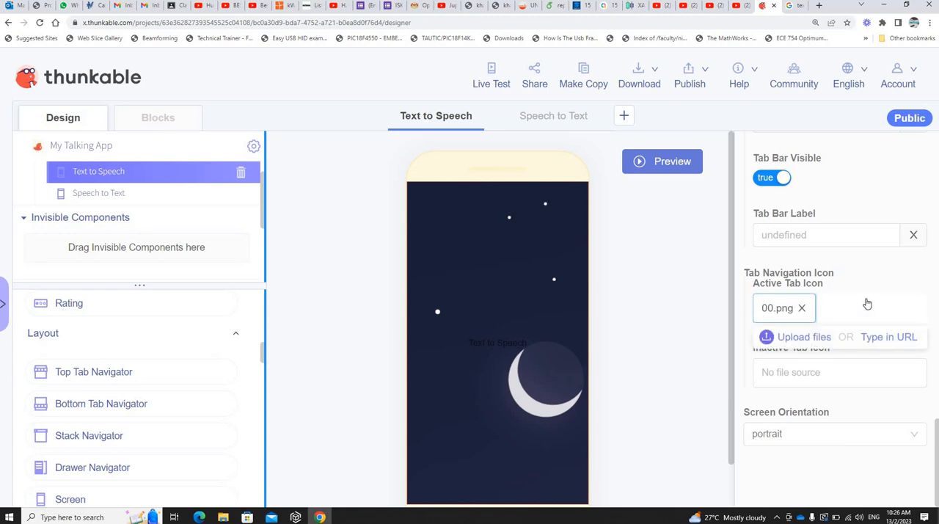
left_click(892, 293)
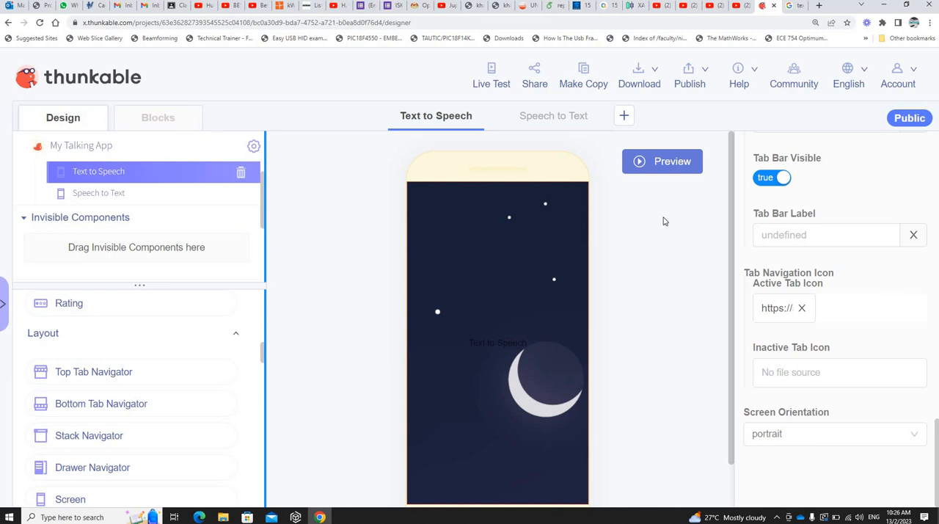
Step: Preview the app and examine the new Text to Speech tab icon at 175% page zoom, restoring the zoom to 150%
left_click(666, 161)
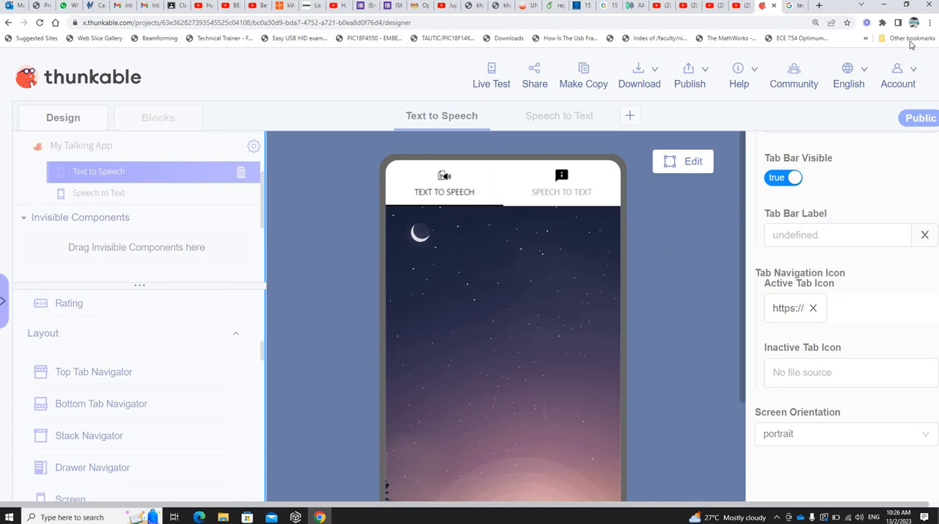
left_click(930, 23)
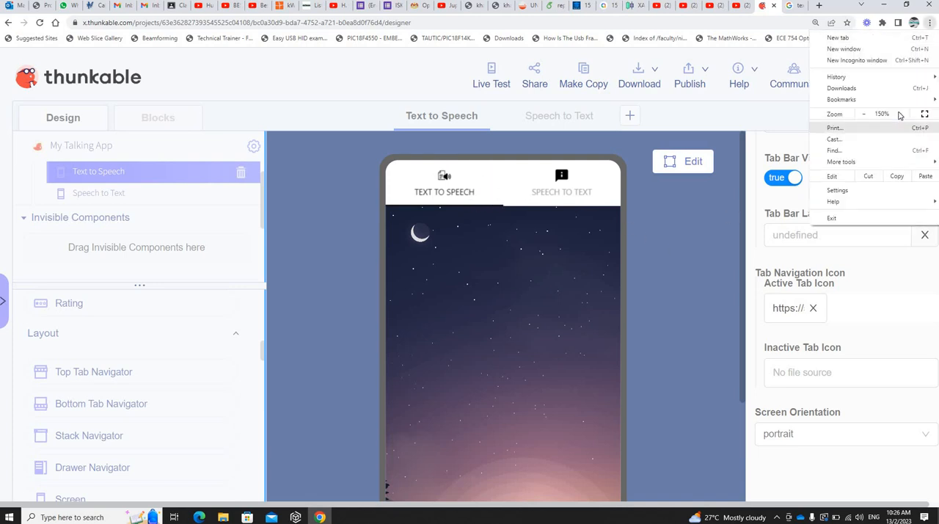
left_click(900, 114)
left_click(769, 300)
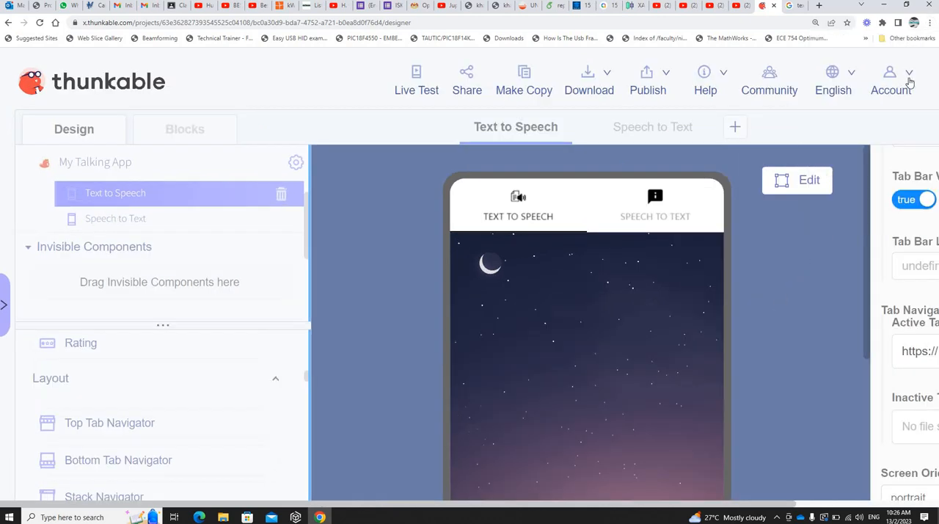
left_click(929, 23)
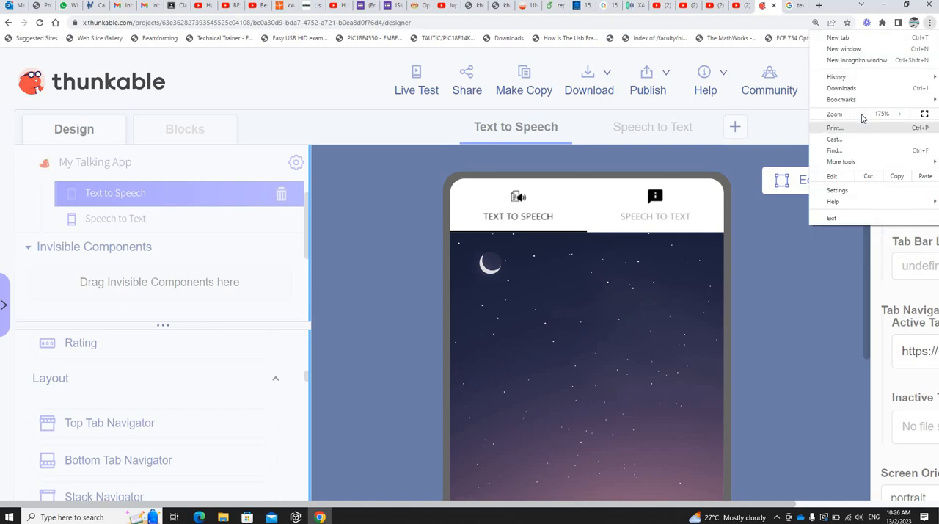
left_click(865, 114)
left_click(787, 263)
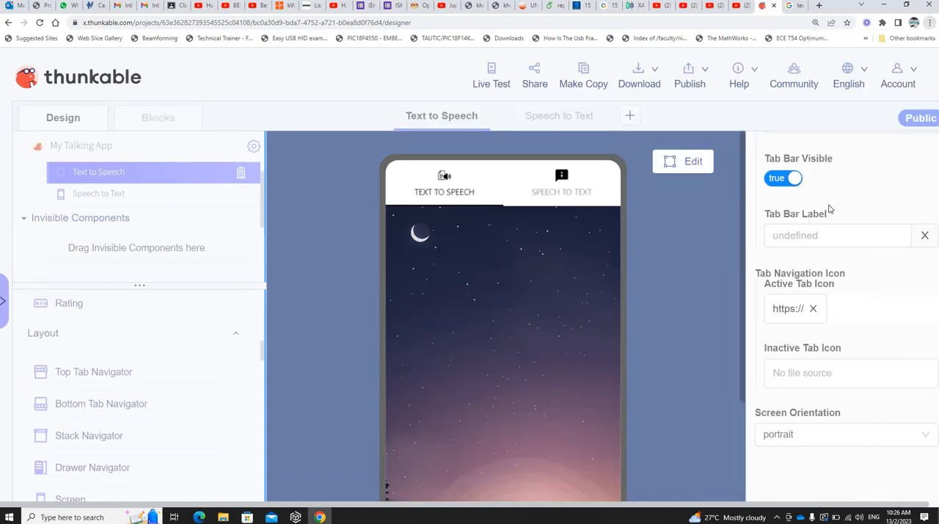
Step: Review the Text to Speech screen's properties from Background Picture through the Tab Navigation Options and Tab Navigation Icon settings
left_click(791, 7)
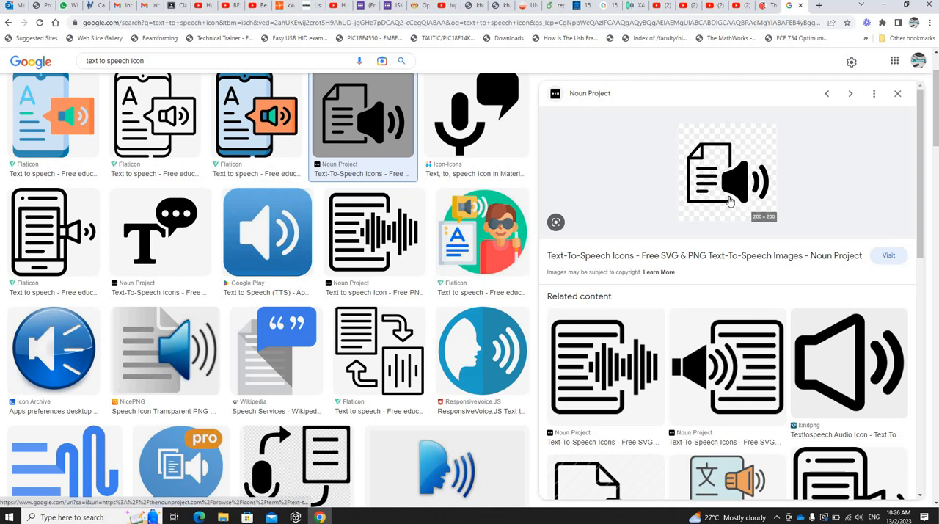
left_click(766, 7)
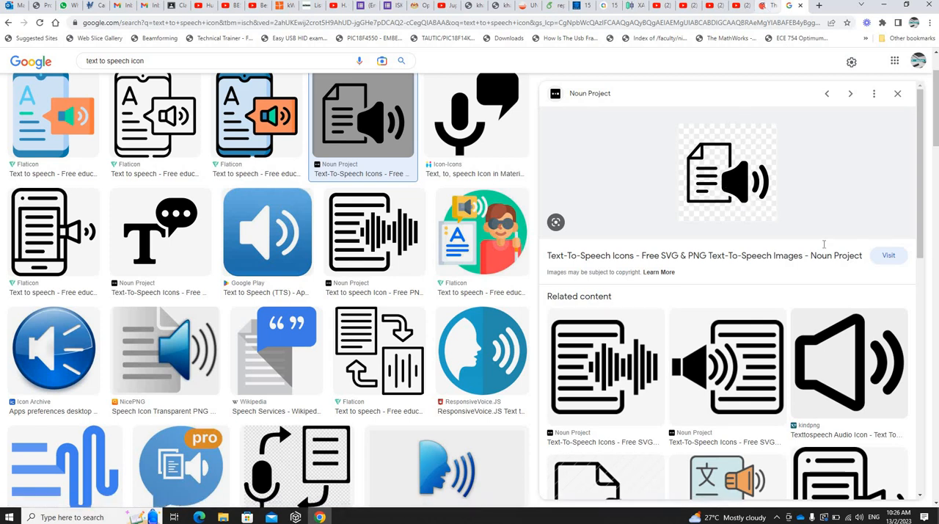
scroll(815, 236, "up", 3)
scroll(809, 235, "up", 10)
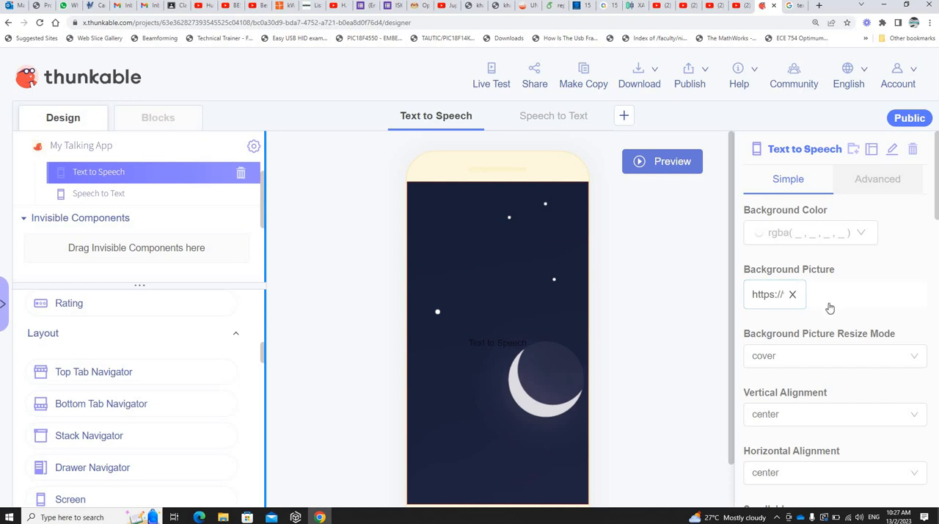
scroll(832, 311, "down", 3)
scroll(832, 311, "down", 7)
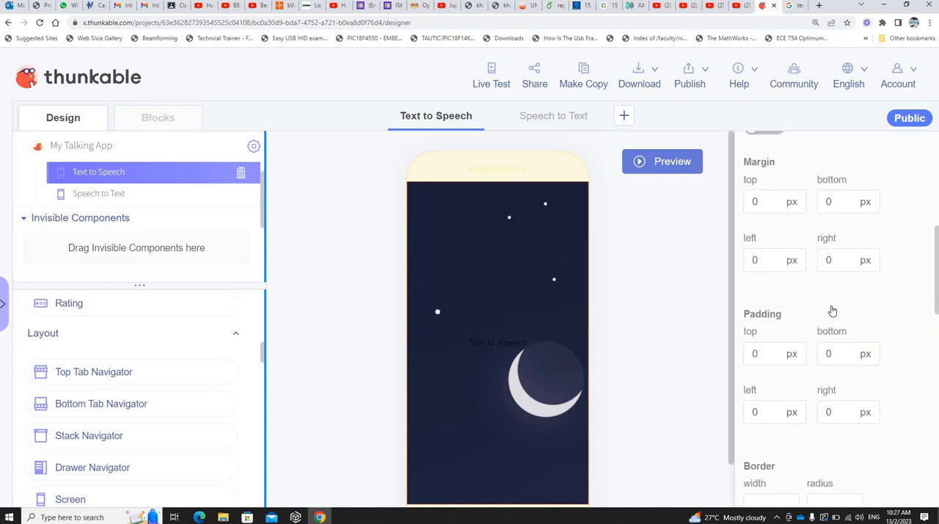
scroll(832, 310, "down", 1)
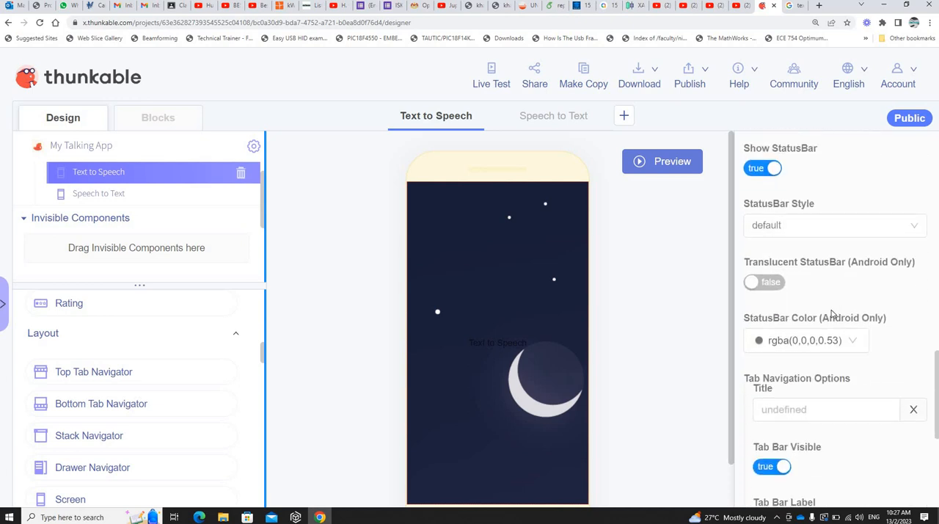
scroll(837, 301, "down", 2)
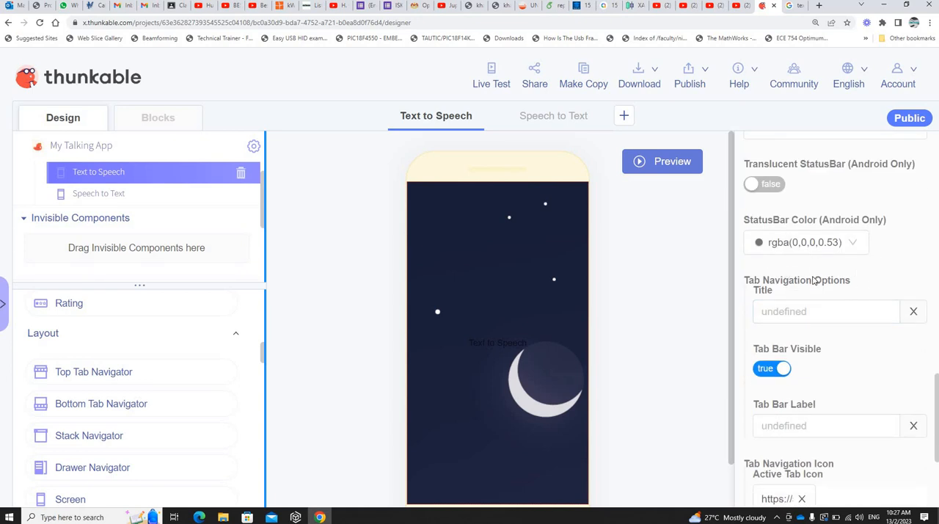
scroll(813, 279, "down", 3)
scroll(763, 285, "down", 2)
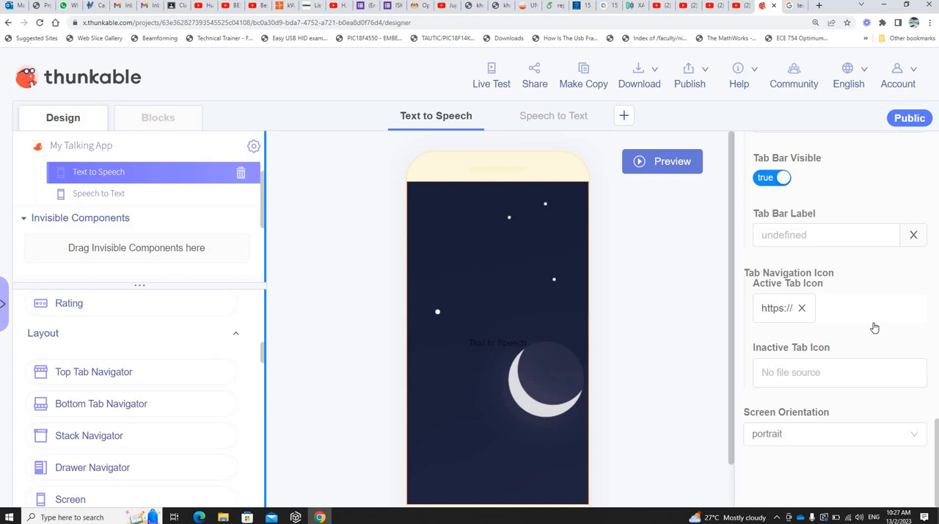
Step: Open the Speech to Text screen in the designer and search Google Images for "speech to text icon"
left_click(554, 117)
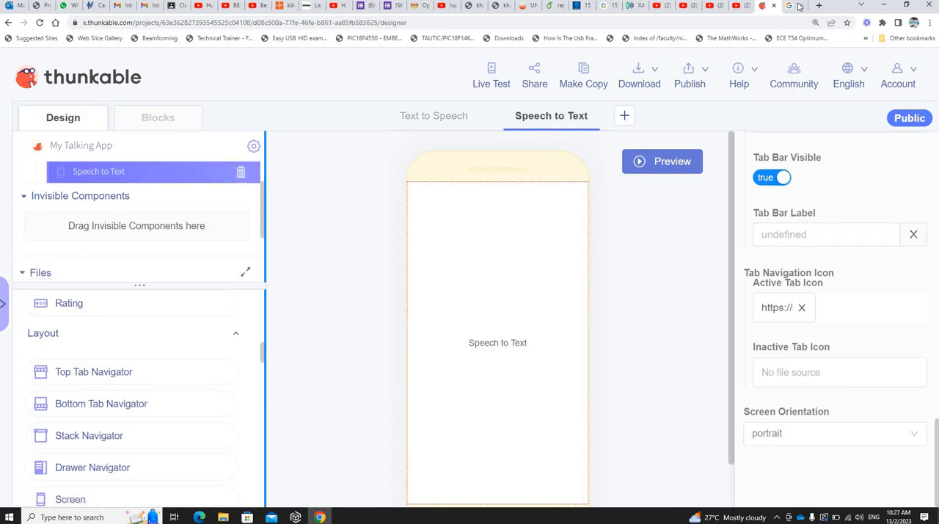
key("ctrl+Tab")
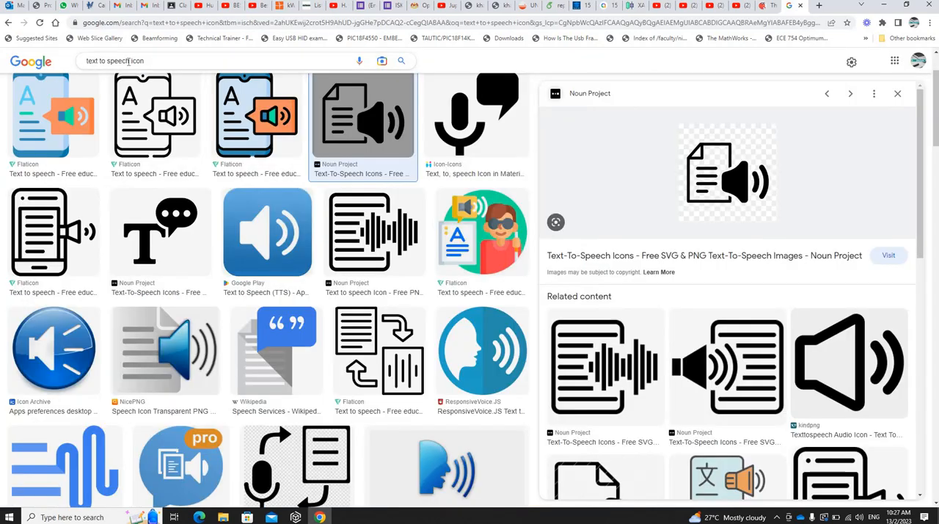
left_click(61, 60)
key("ctrl+shift+Right")
key("ctrl+shift+Right")
key("ctrl+shift+Right")
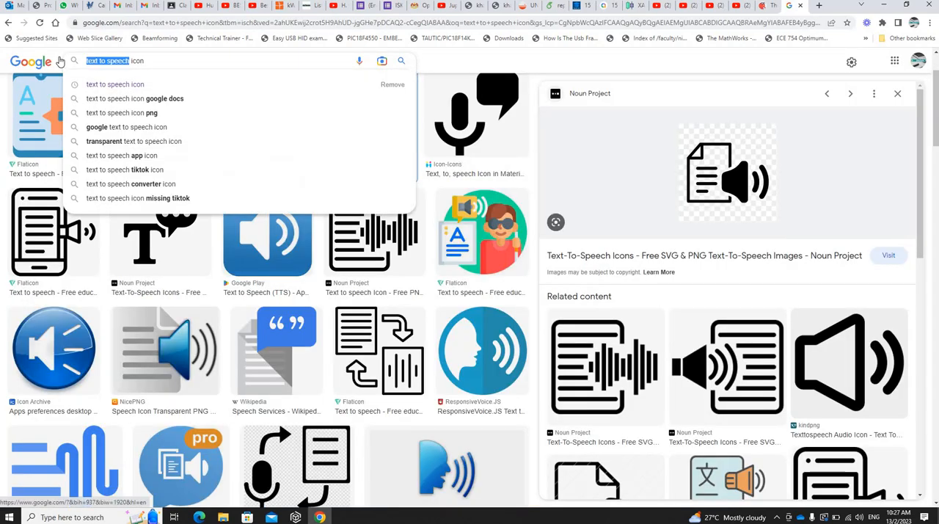
type("spee")
type("ch to tec")
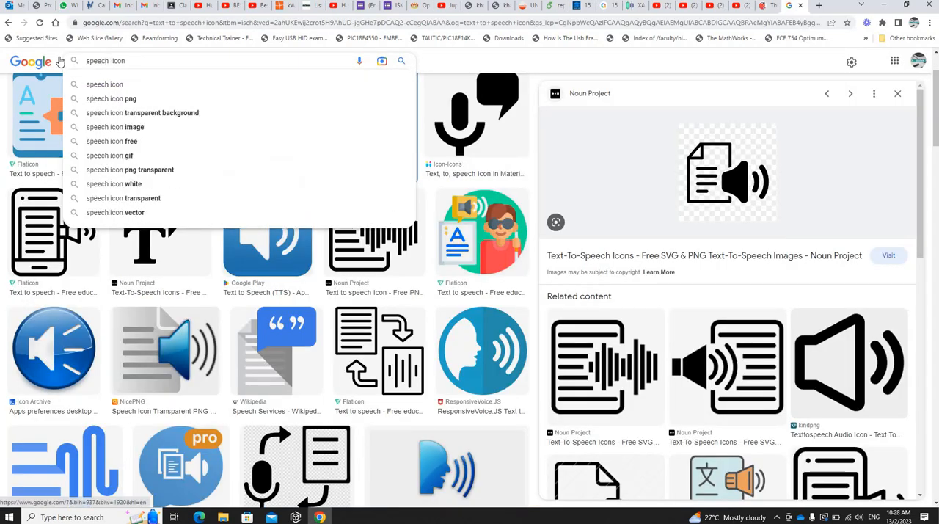
key("BackSpace")
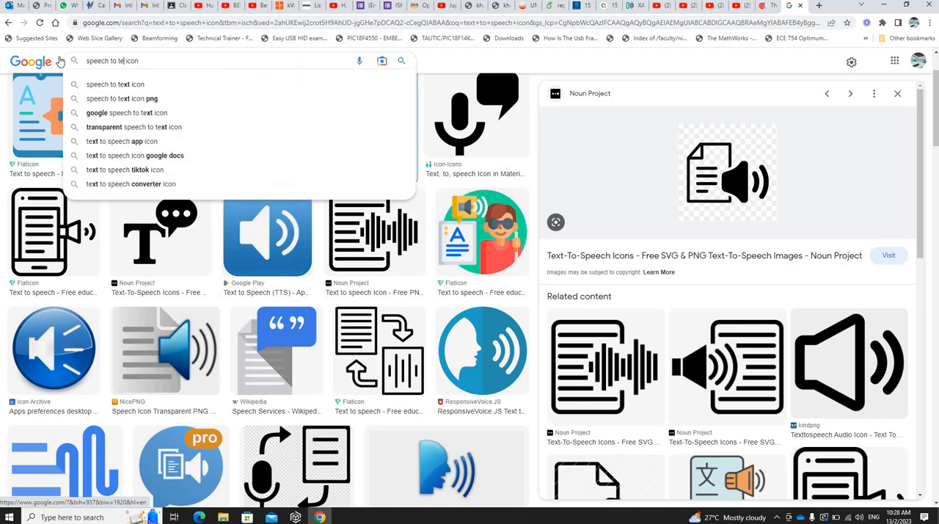
type("xt")
key("Return")
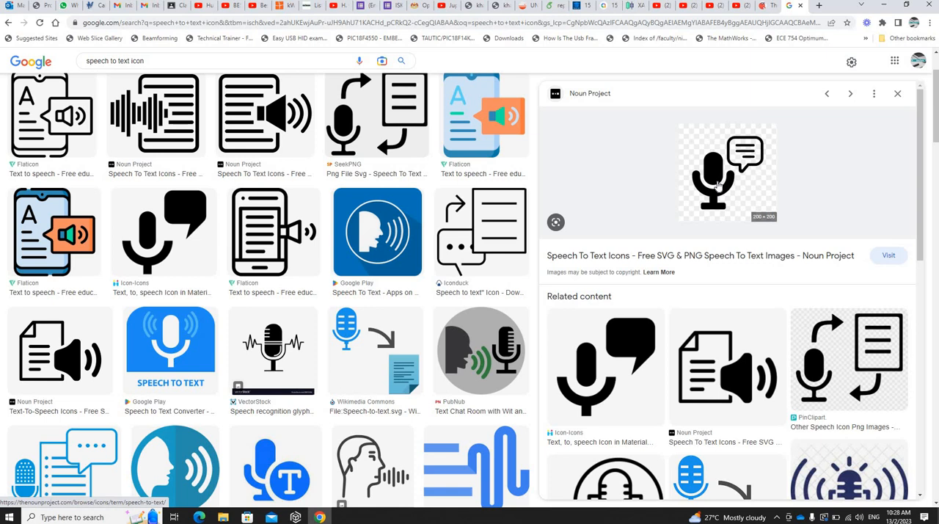
Step: Copy the image address of the Noun Project microphone-and-speech-bubble icon and set it as the Speech to Text screen's Active Tab Icon in Thunkable
right_click(718, 183)
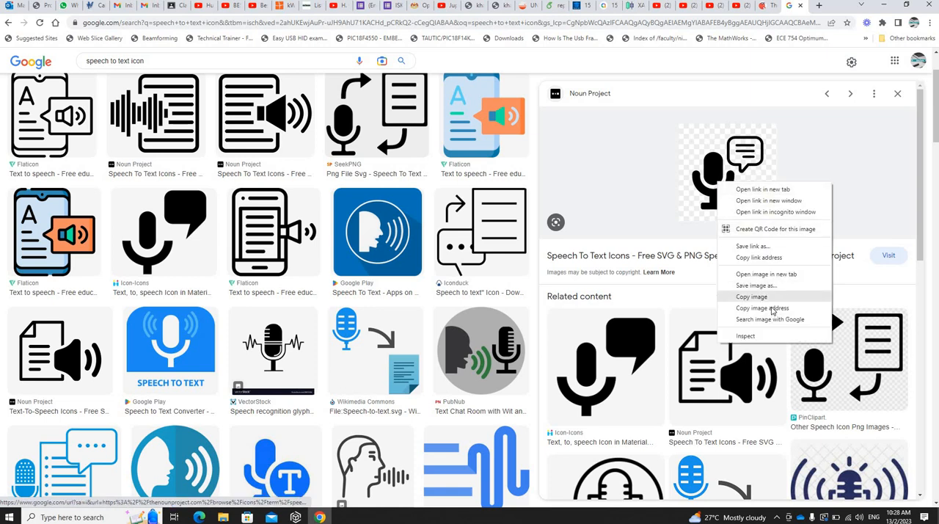
left_click(770, 309)
left_click(765, 5)
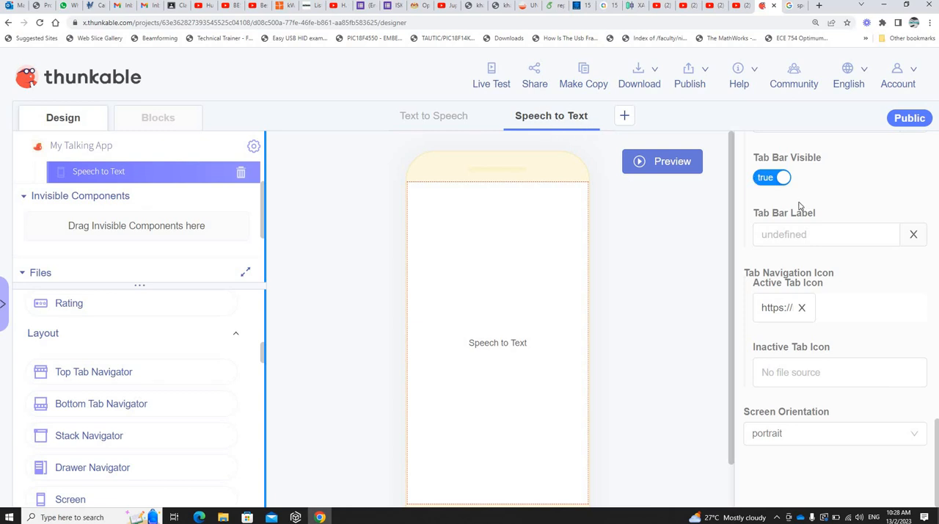
left_click(781, 311)
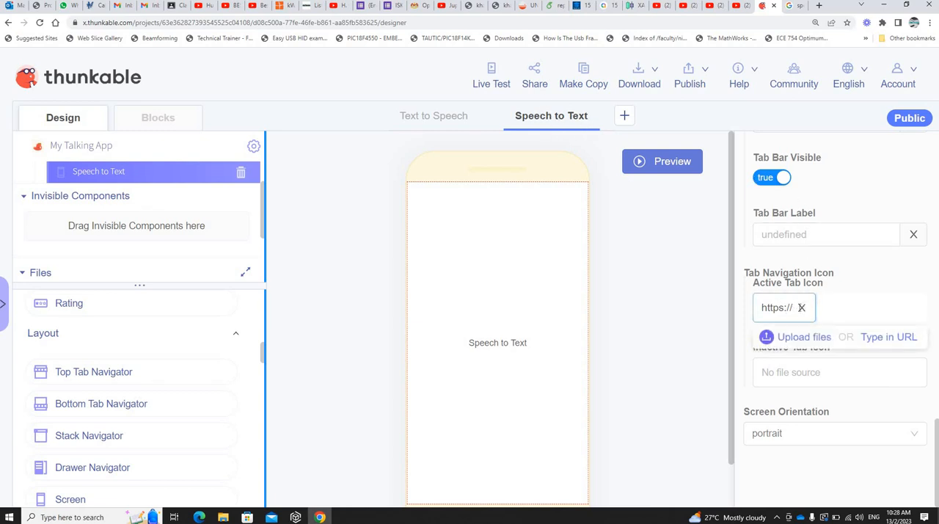
left_click(801, 308)
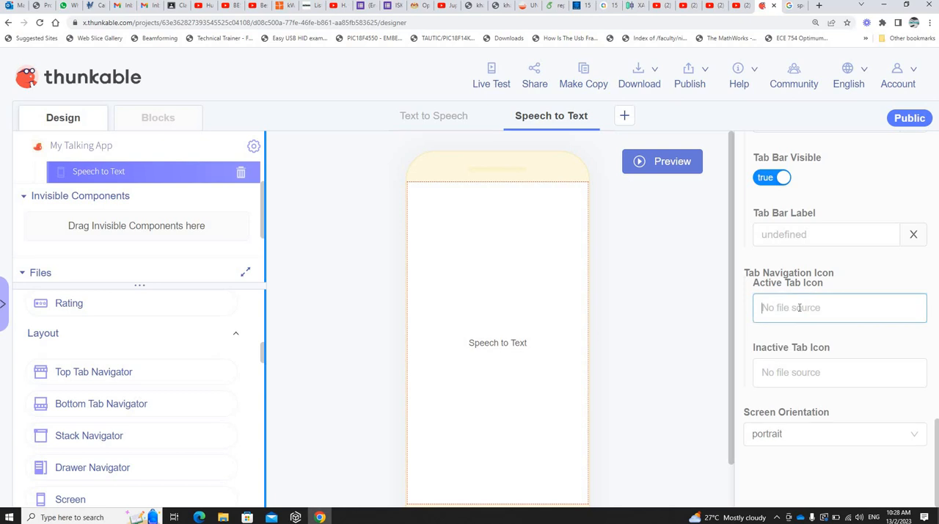
left_click(887, 313)
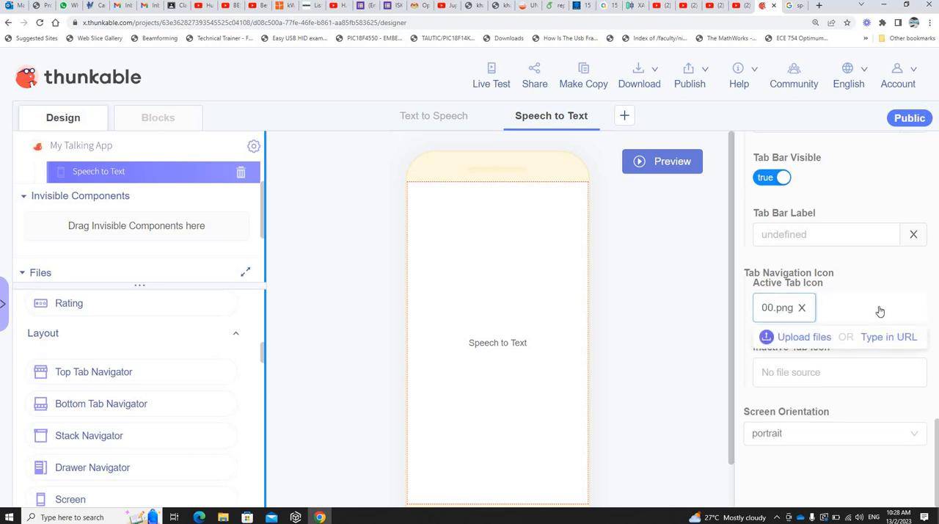
Step: Preview the app to examine the Speech to Text tab icon, and return to editing
left_click(670, 163)
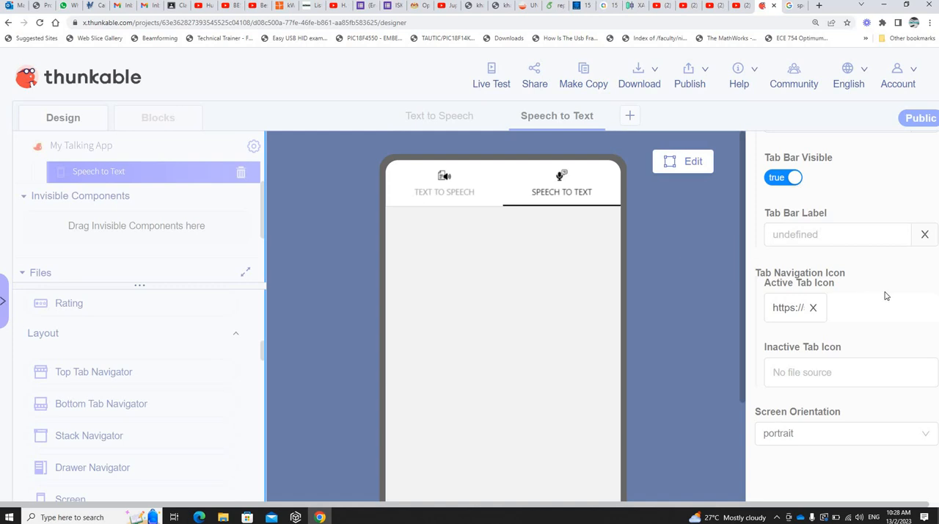
scroll(885, 296, "up", 2)
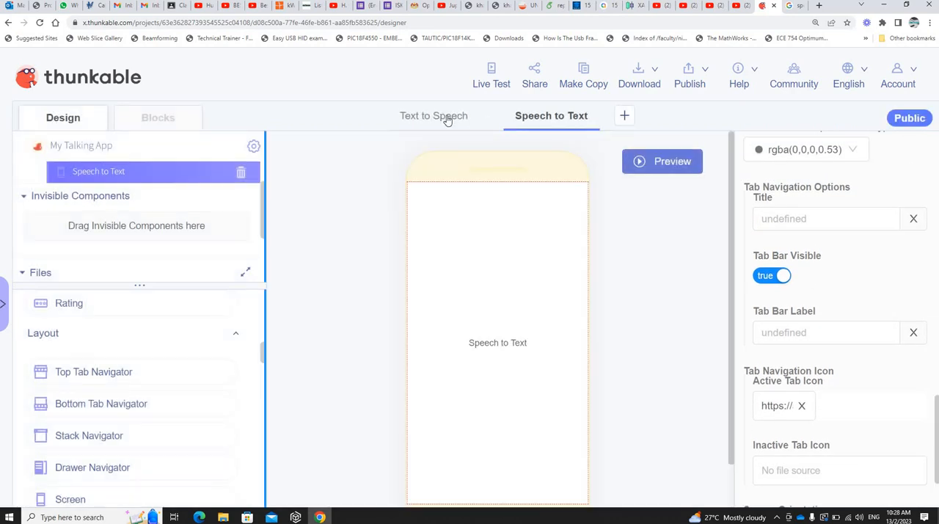
Step: Add a Button component to the center of the Text to Speech screen
left_click(443, 116)
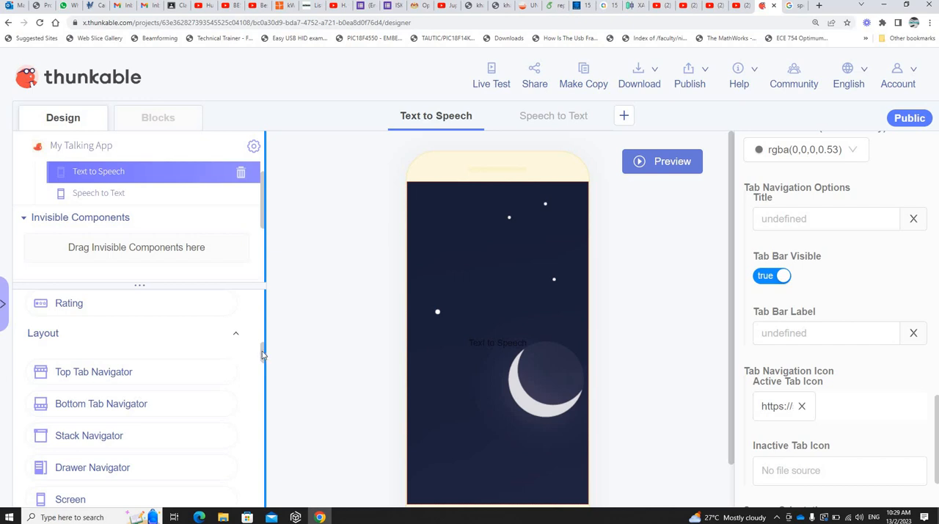
scroll(259, 323, "up", 2)
scroll(261, 316, "up", 5)
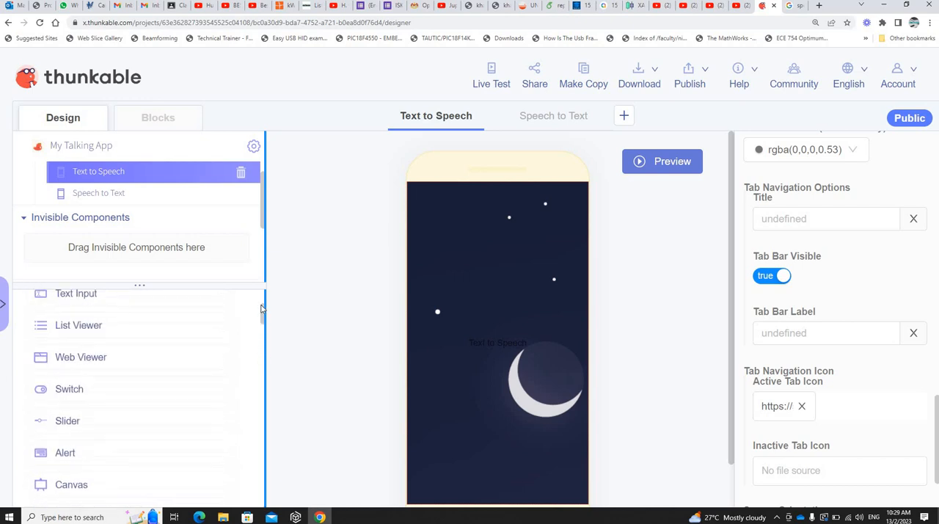
scroll(262, 304, "up", 1)
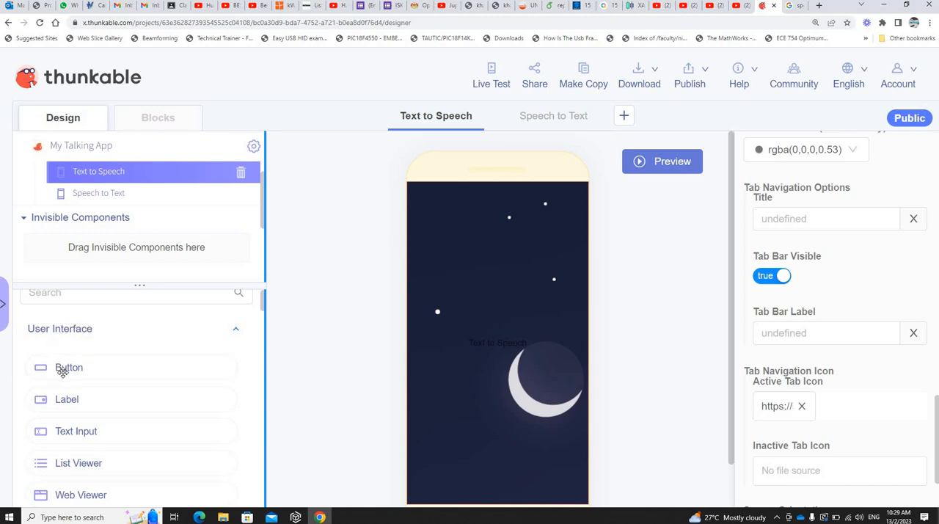
left_click_drag(66, 370, 528, 342)
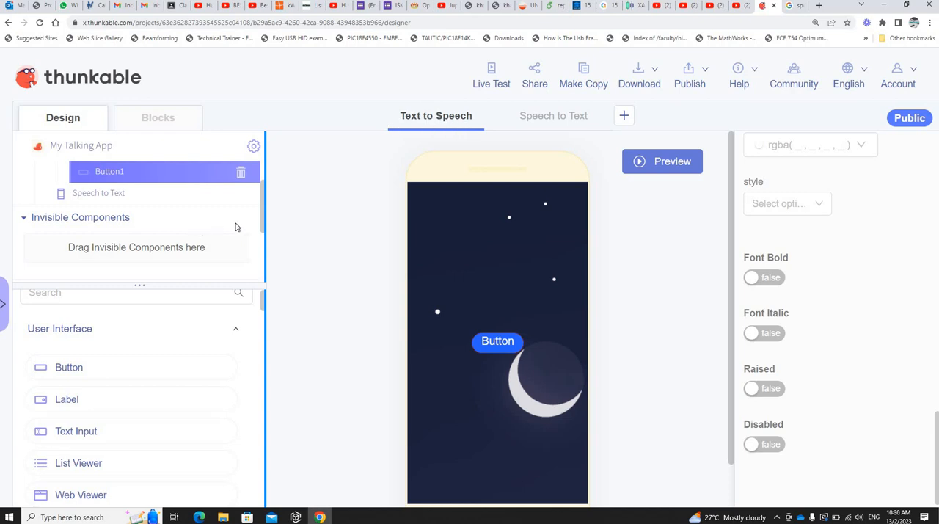
Step: Rename the new button on the Text to Speech screen as Txt2SpchBtn
scroll(121, 209, "up", 1)
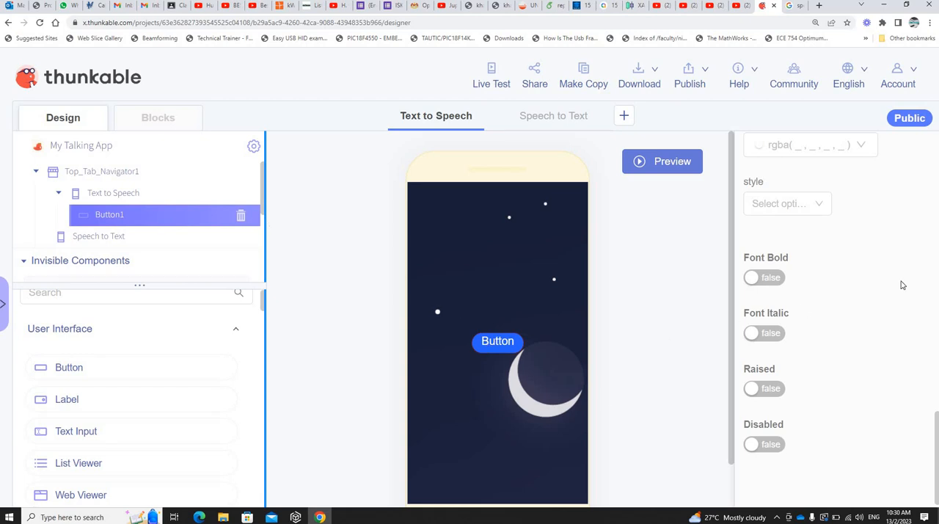
scroll(870, 286, "up", 10)
scroll(870, 289, "up", 5)
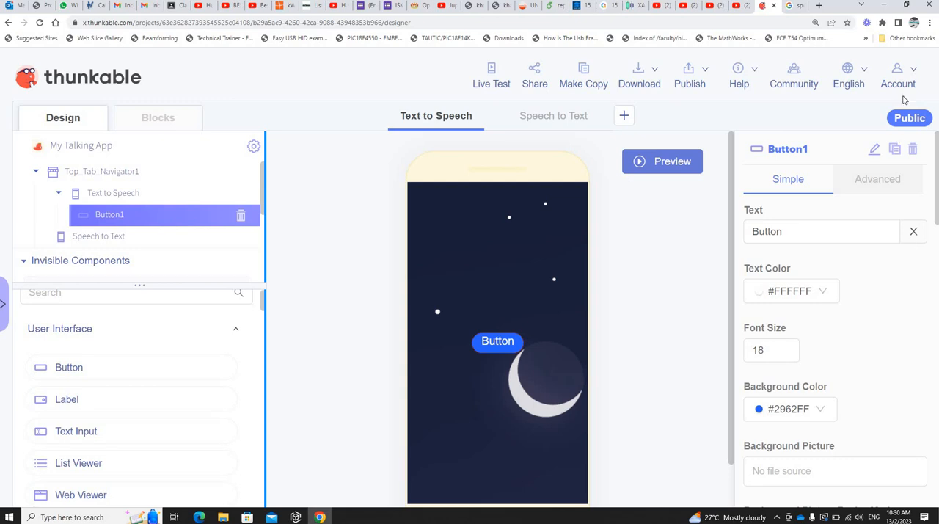
left_click(876, 149)
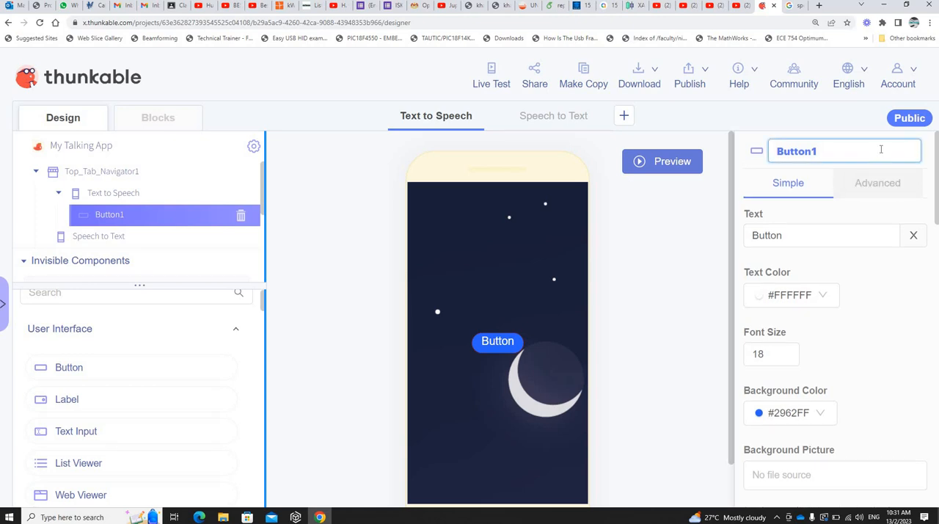
key("BackSpace")
key("BackSpace")
key("BackSpace")
key("BackSpace")
key("BackSpace")
key("BackSpace")
key("BackSpace")
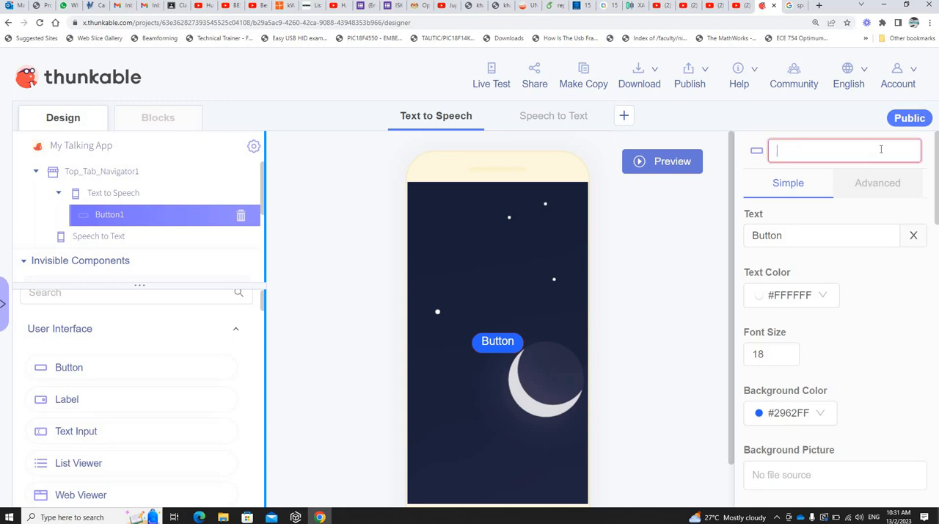
type("Txt2S")
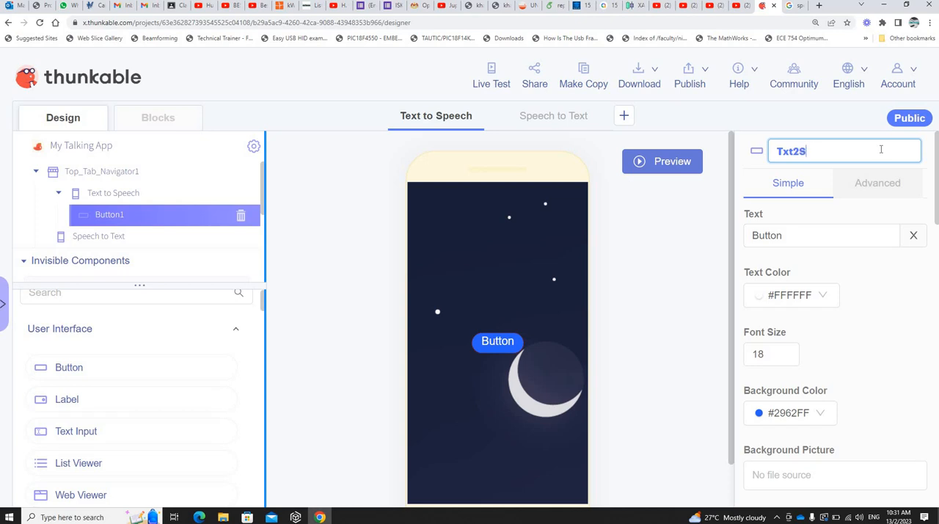
type("pchBtn")
key("Return")
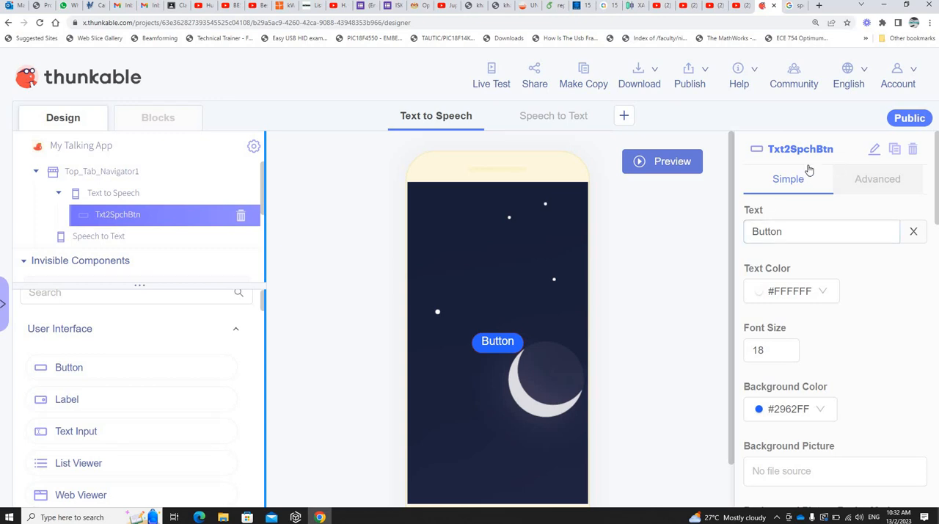
Step: Set the Txt2SpchBtn button's text to "Hear Me Speak!"
left_click(768, 237)
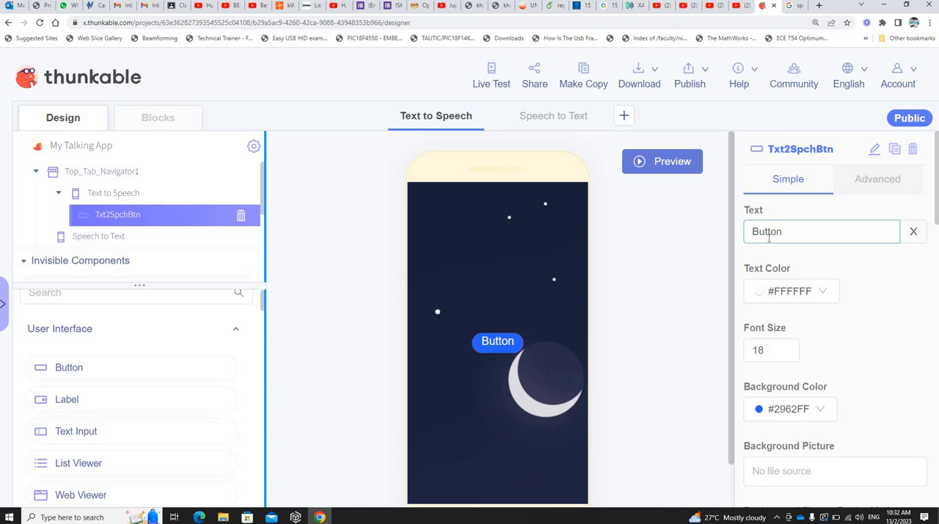
key("ctrl+a")
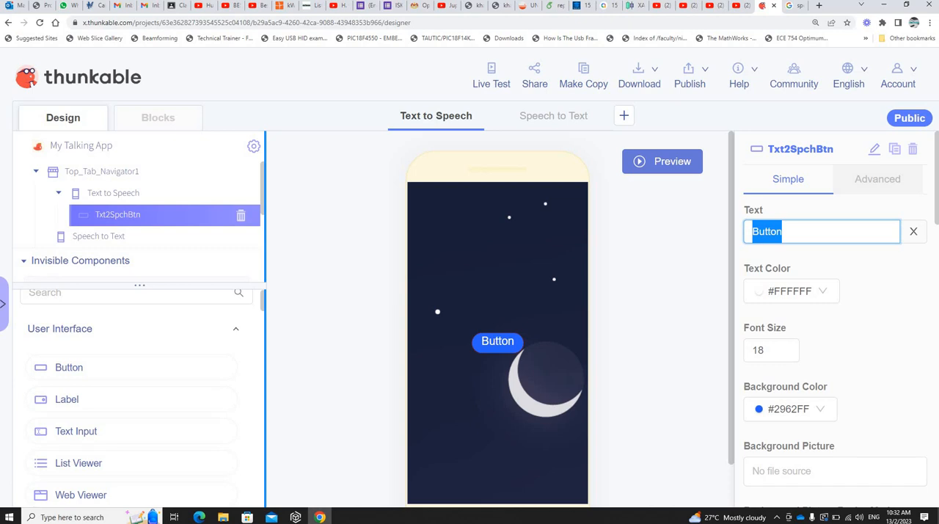
type("hear")
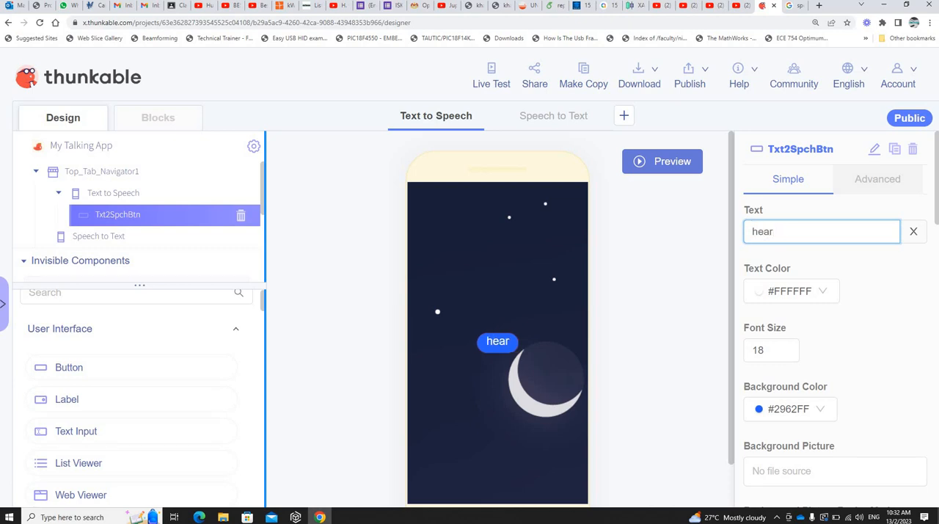
key("BackSpace")
key("BackSpace")
key("BackSpace")
key("BackSpace")
key("BackSpace")
type("hear Me")
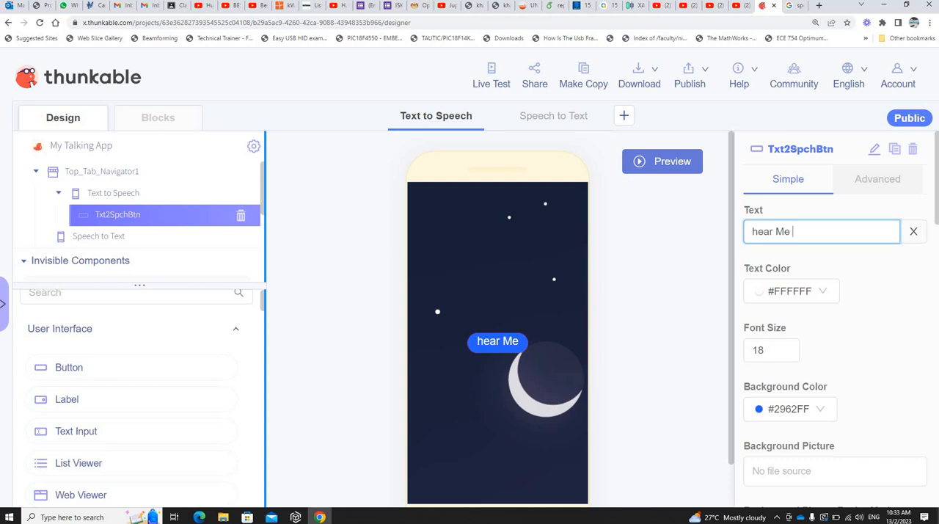
key("Num_Lock")
key("BackSpace")
key("BackSpace")
key("BackSpace")
key("BackSpace")
key("BackSpace")
key("BackSpace")
key("BackSpace")
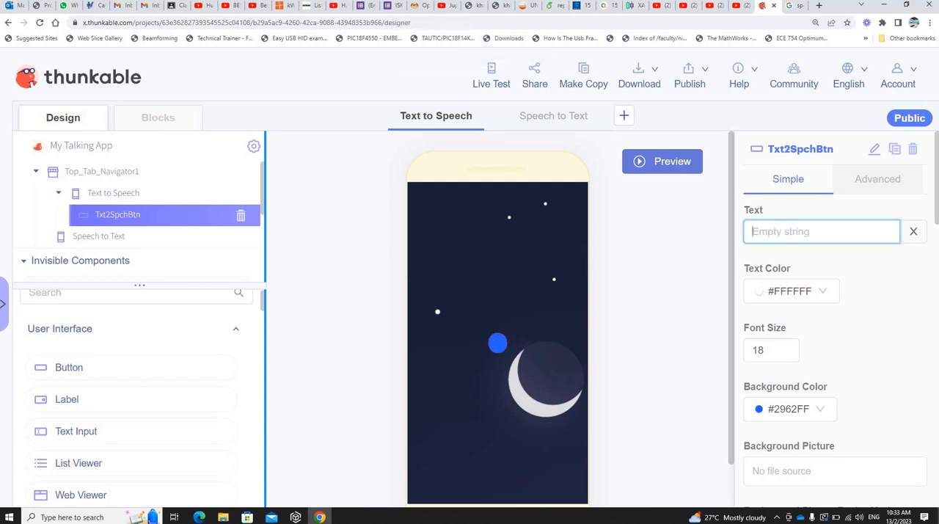
type("Hear ")
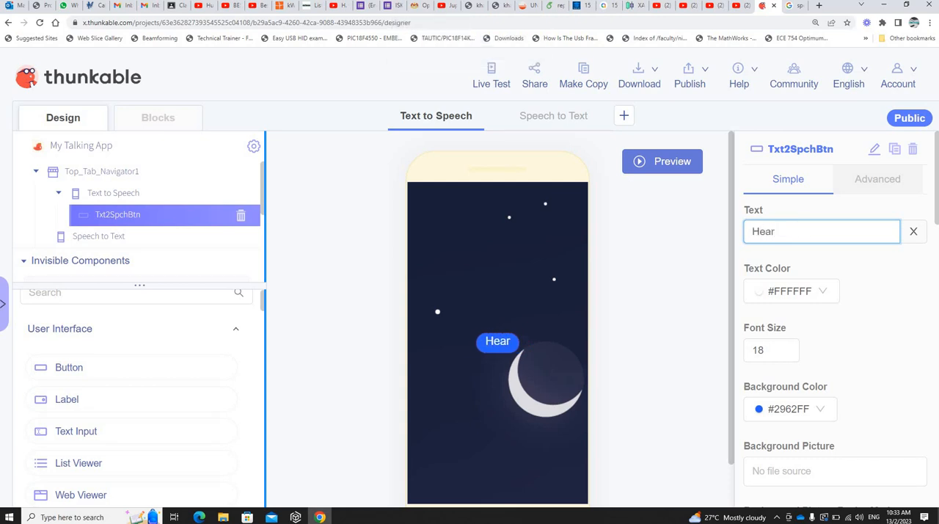
type("Me Speak!")
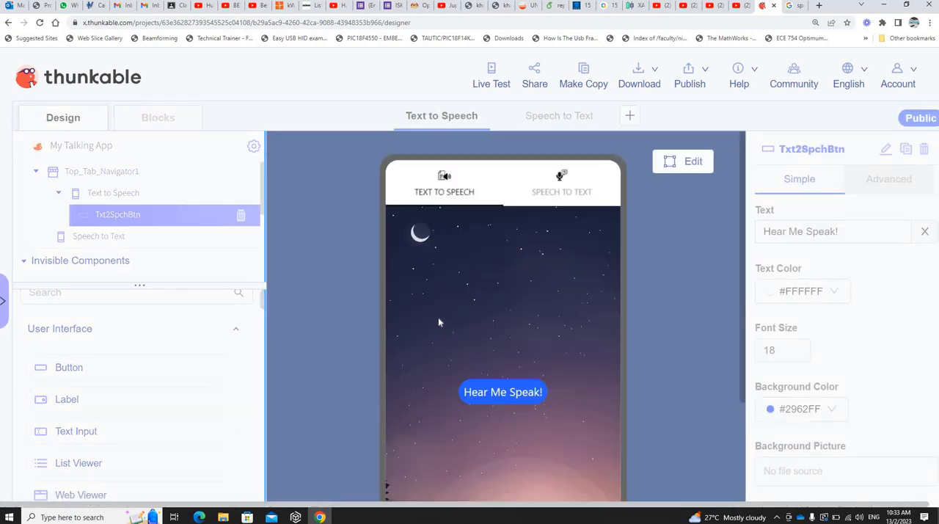
Step: Examine the button and wallpaper throughout the previewed Text to Speech screen, and return to editing
scroll(545, 316, "down", 3)
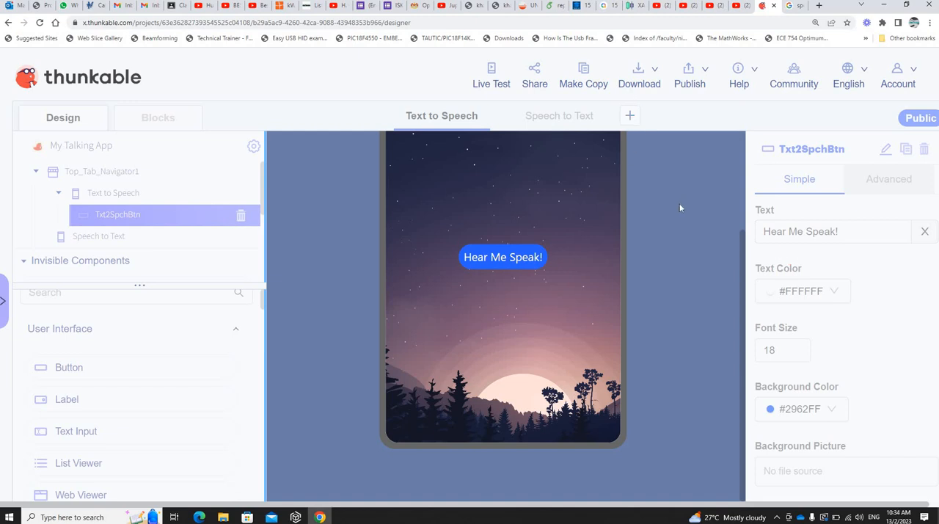
scroll(680, 204, "up", 3)
left_click(689, 166)
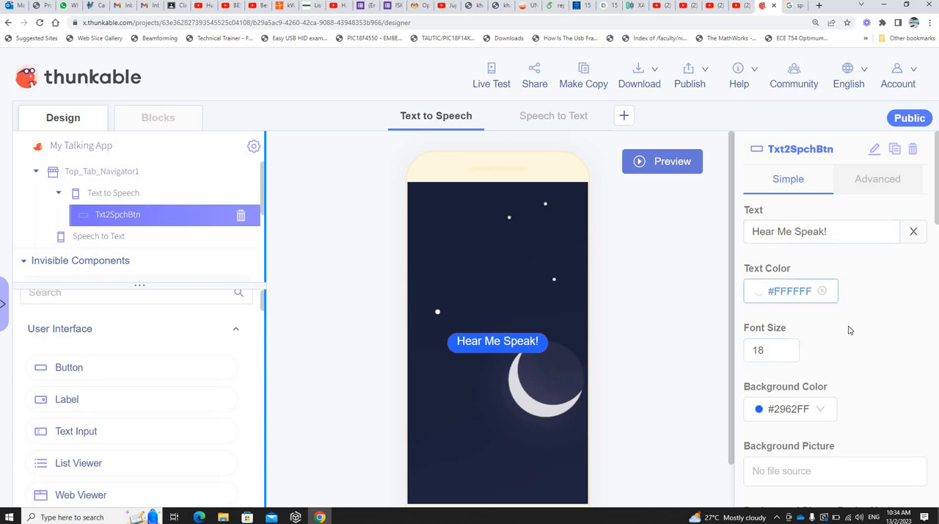
Step: Change the Txt2SpchBtn button's background color to purple, rgba(156, 71, 241, 1)
scroll(854, 334, "down", 1)
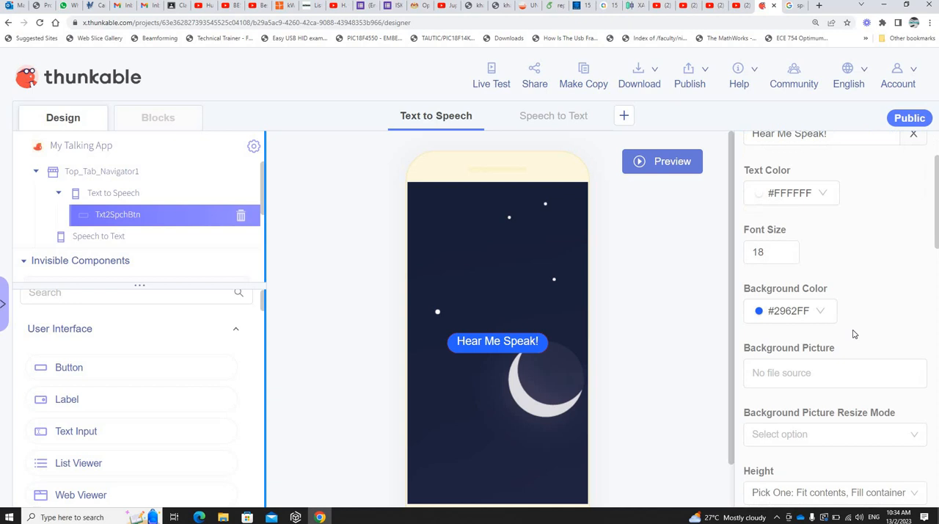
left_click(760, 314)
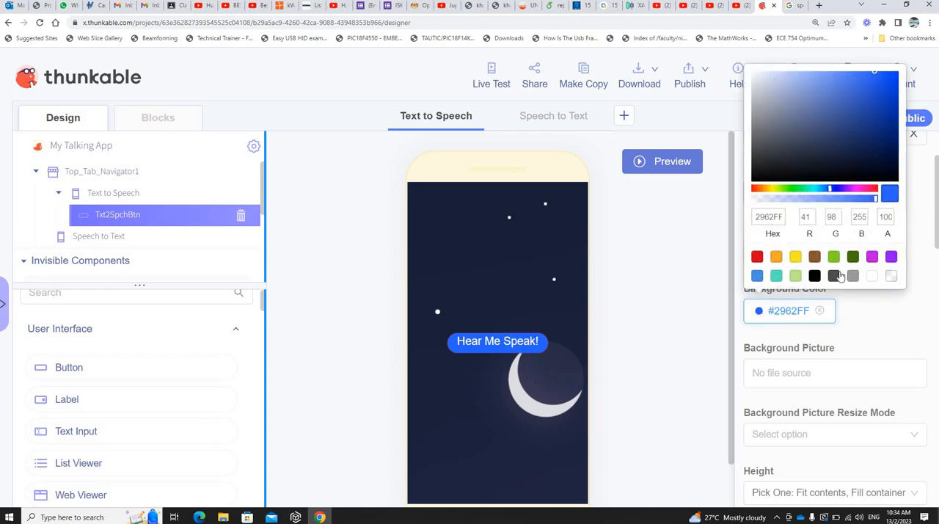
left_click(848, 189)
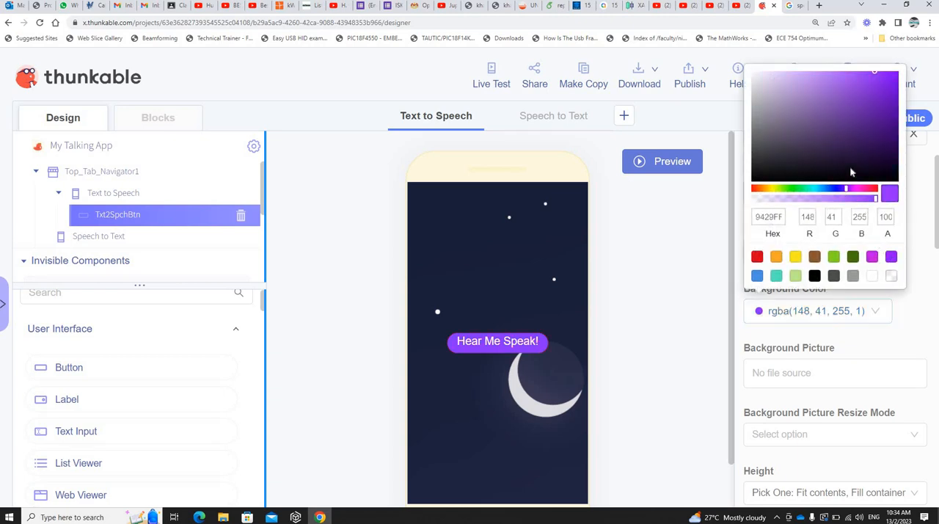
left_click(855, 77)
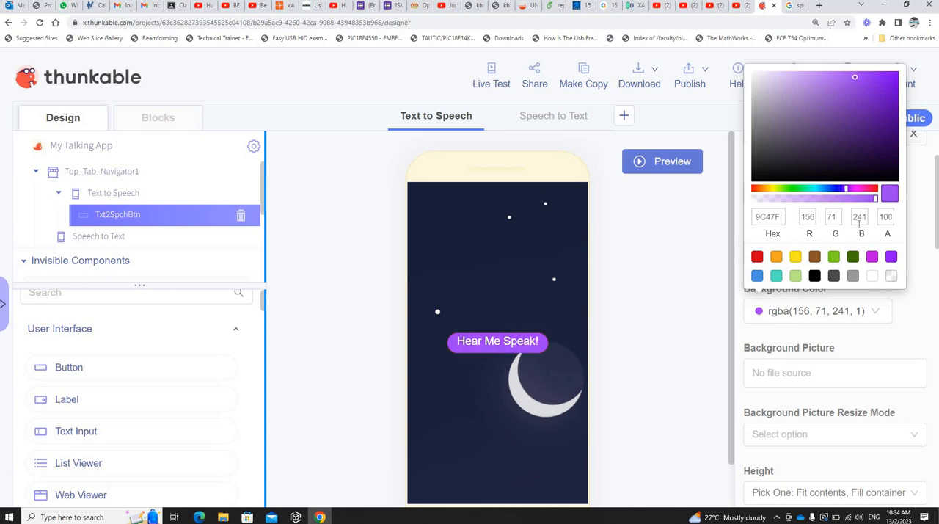
left_click(928, 248)
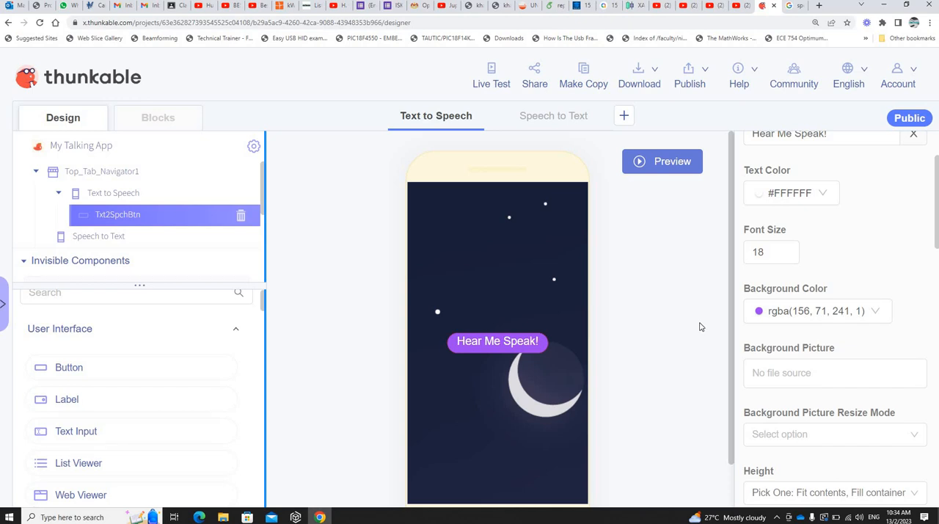
Step: Examine the button's text color, font size, background picture and height type options without changing them
left_click(820, 198)
scroll(888, 338, "down", 1)
scroll(893, 336, "down", 1)
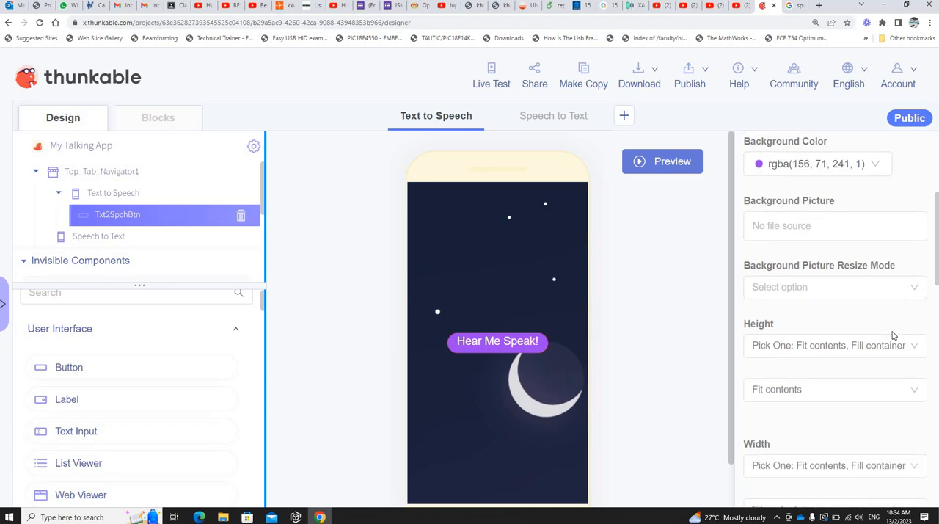
scroll(866, 316, "up", 4)
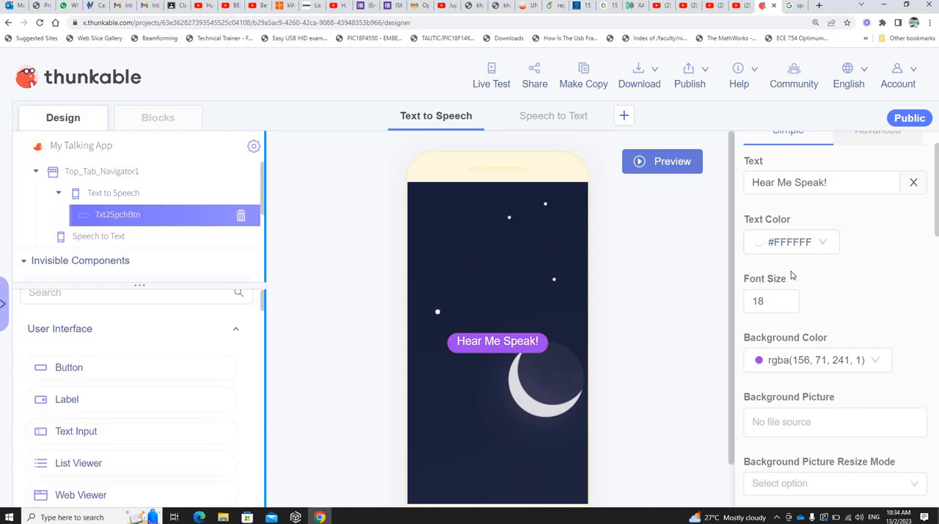
left_click_drag(778, 305, 731, 305)
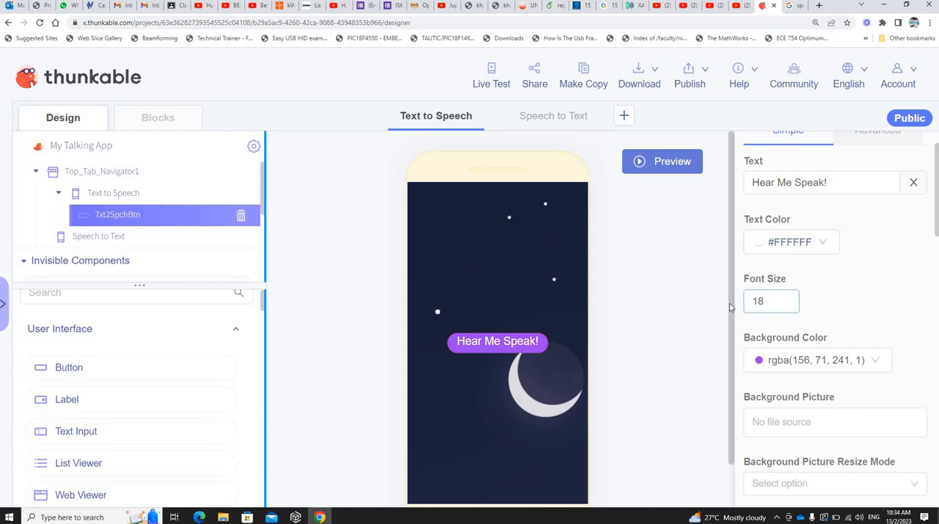
left_click(874, 296)
scroll(864, 295, "down", 2)
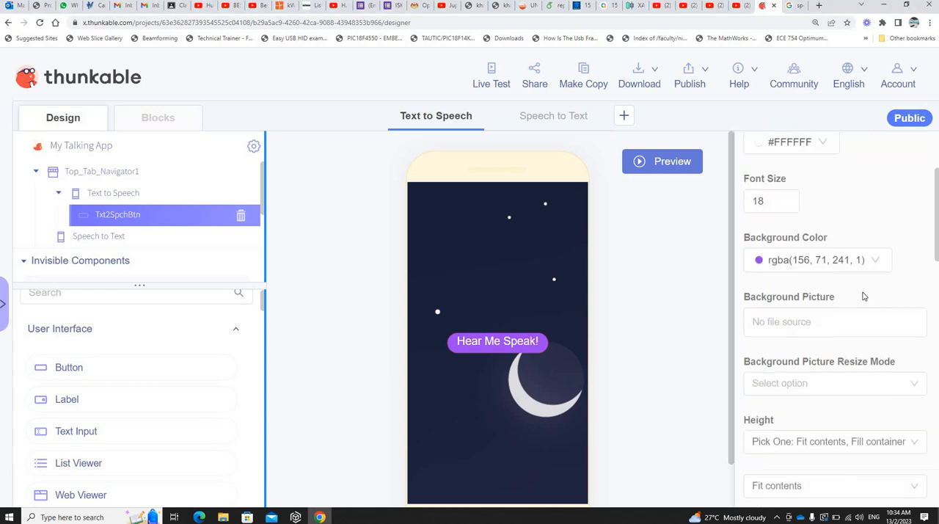
scroll(864, 296, "down", 1)
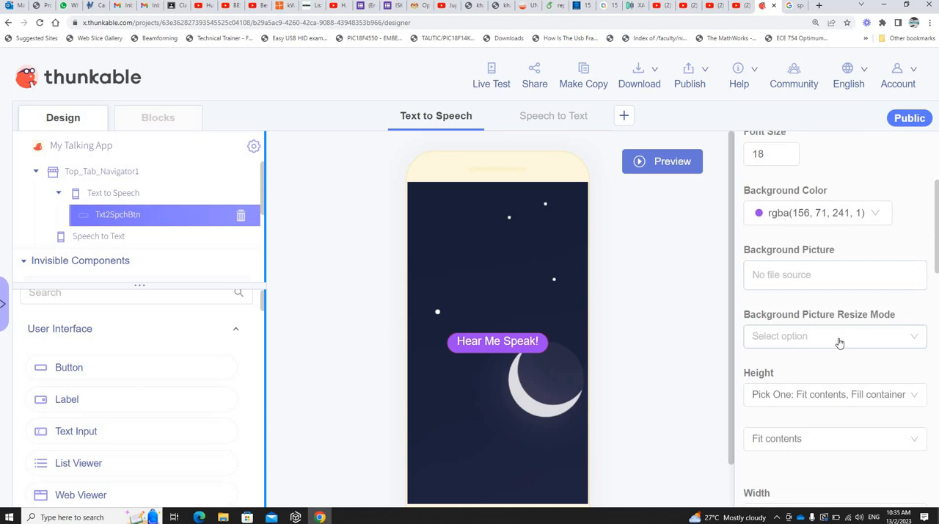
scroll(888, 367, "down", 4)
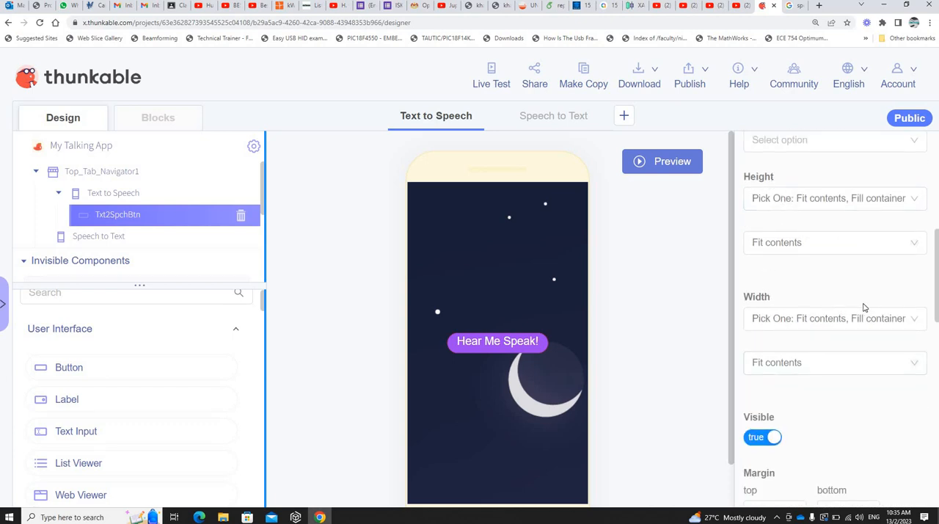
left_click(815, 202)
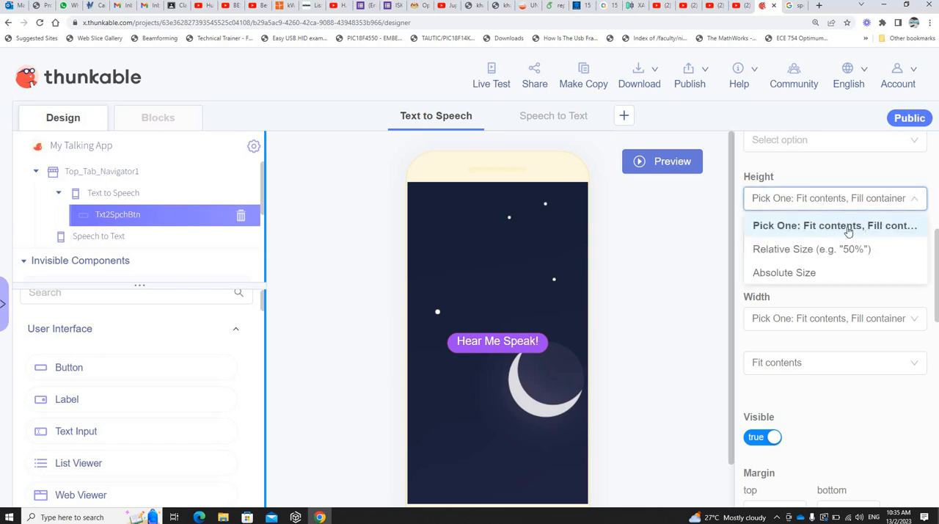
left_click(865, 207)
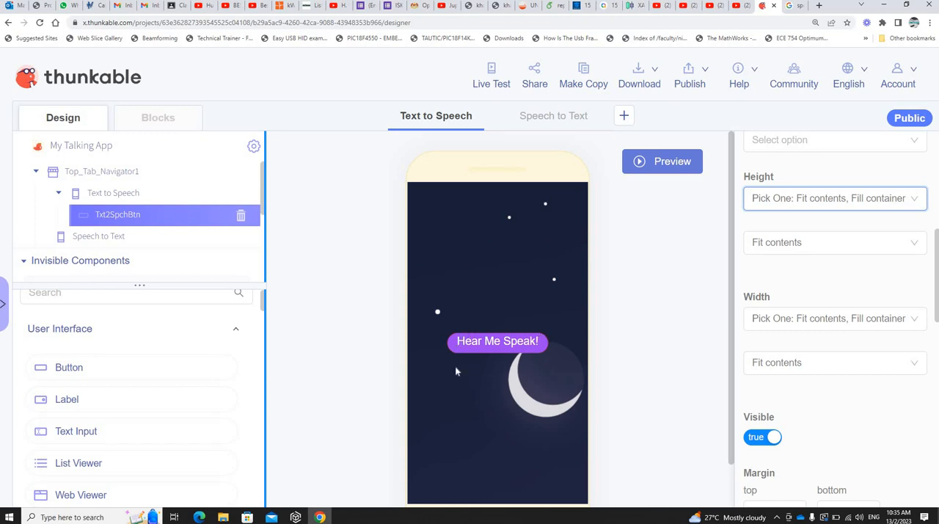
Step: Try the Fill container option for the button's height and restore it to Fit contents
left_click(814, 243)
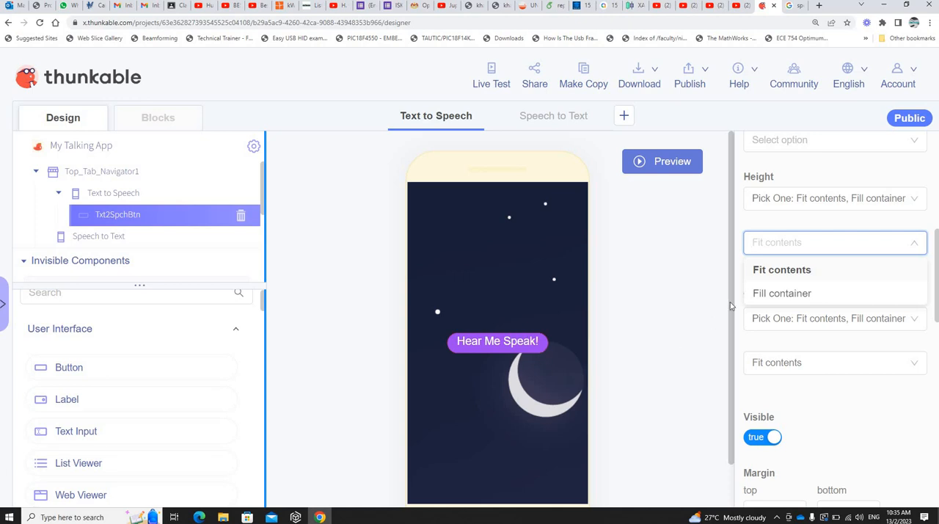
left_click(795, 301)
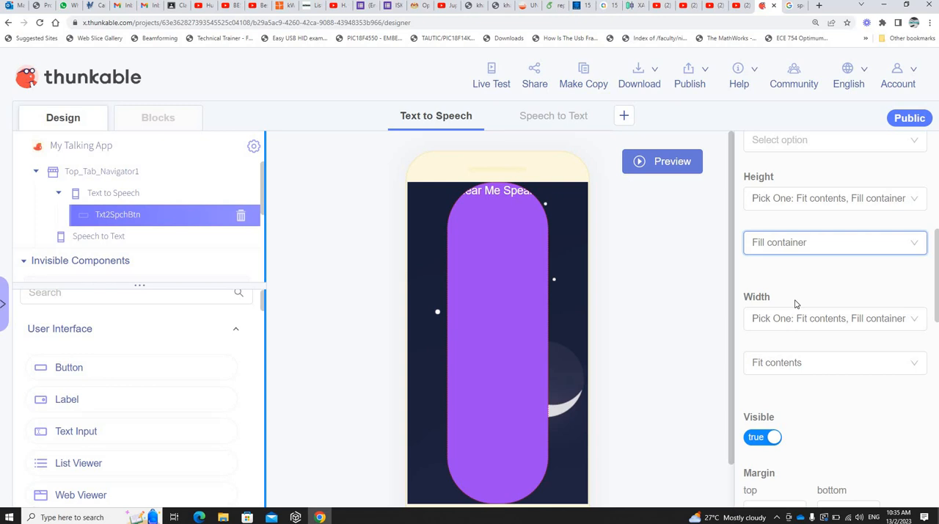
left_click(815, 243)
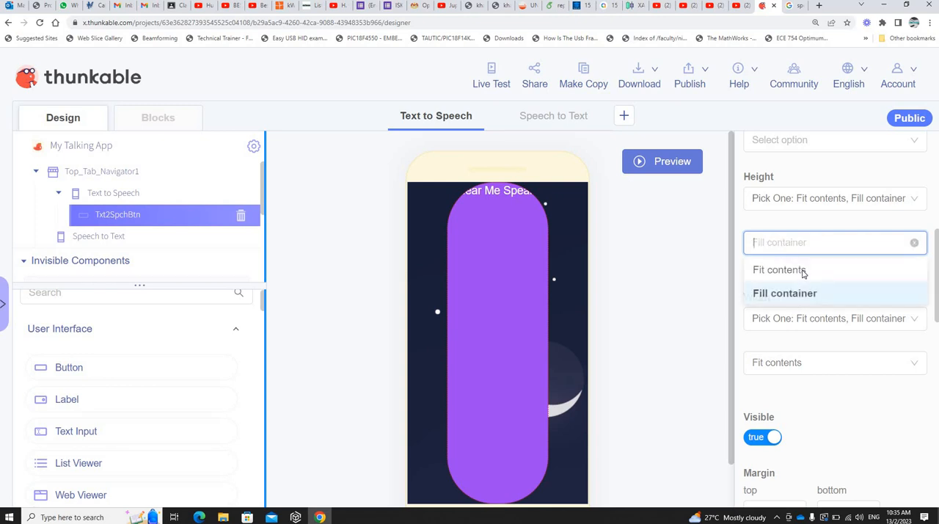
left_click(803, 271)
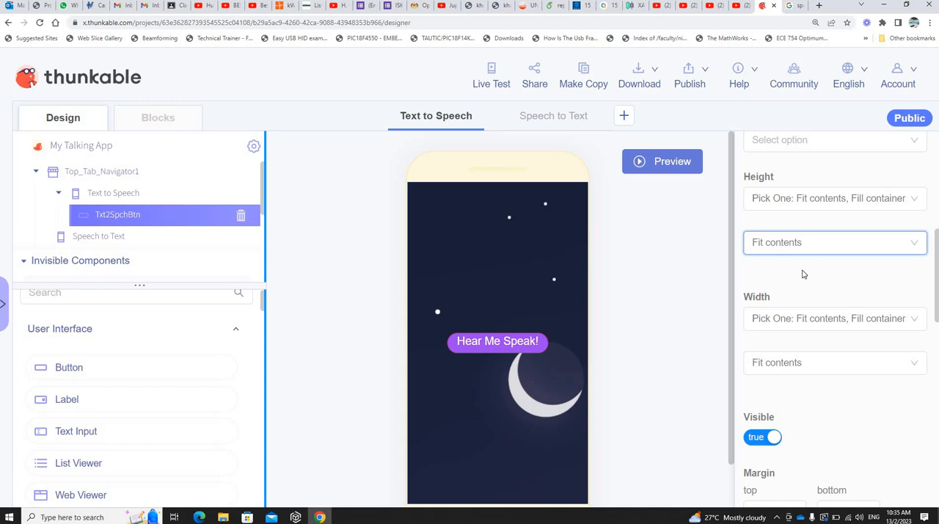
Step: Switch the button's height to Relative Size and set it to 50%
left_click(841, 204)
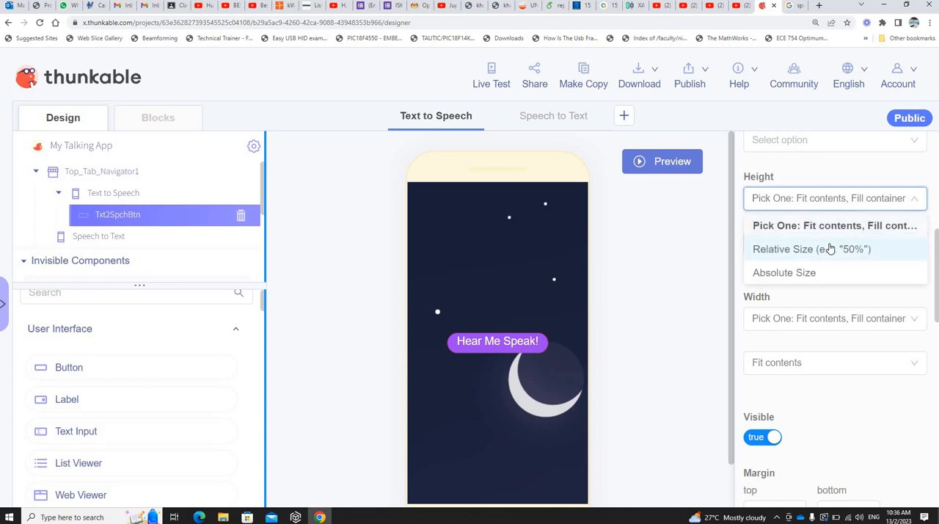
left_click(829, 249)
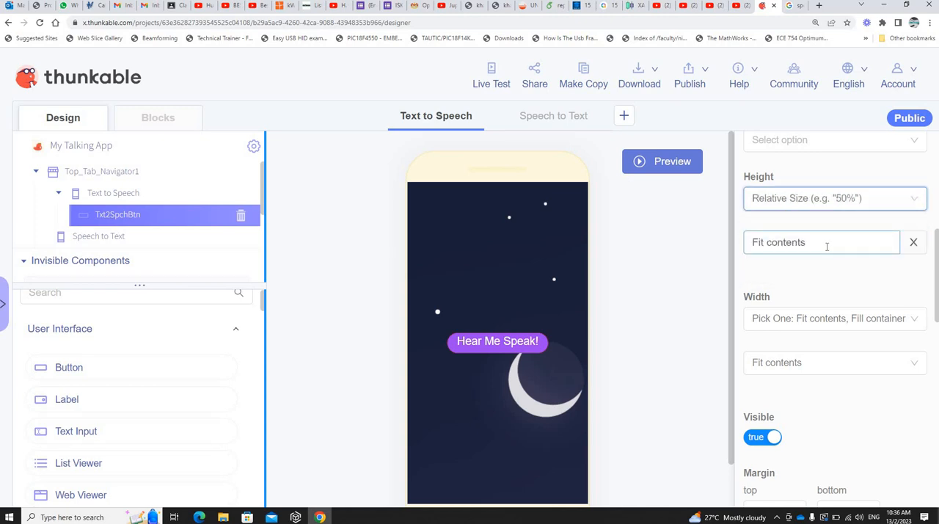
left_click(826, 245)
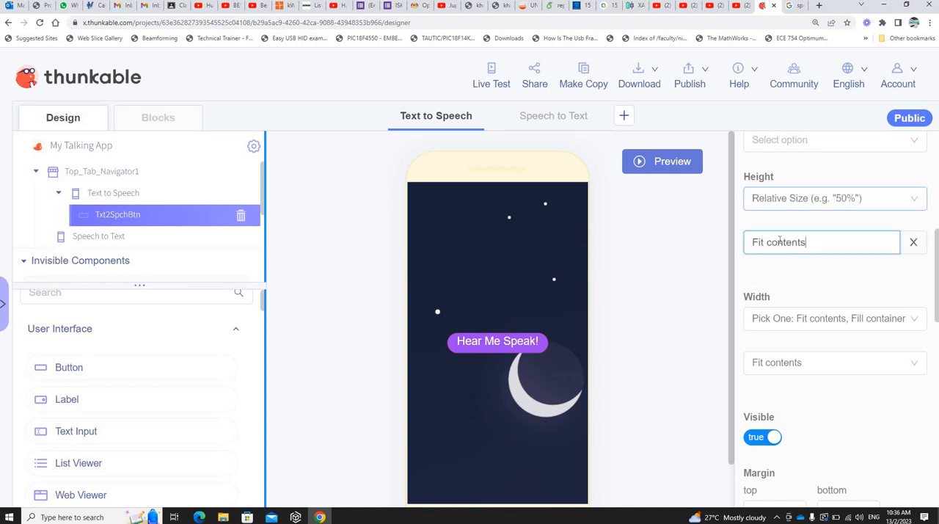
triple_click(826, 242)
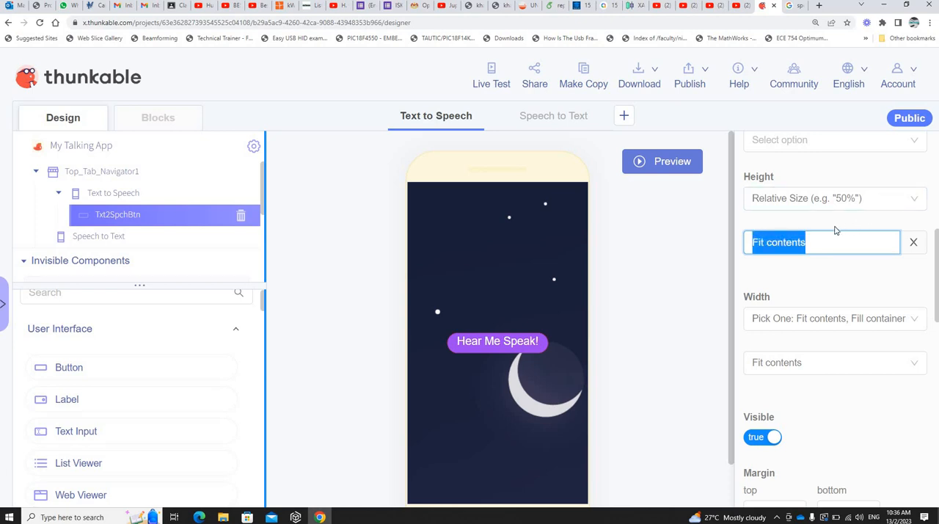
type("50%")
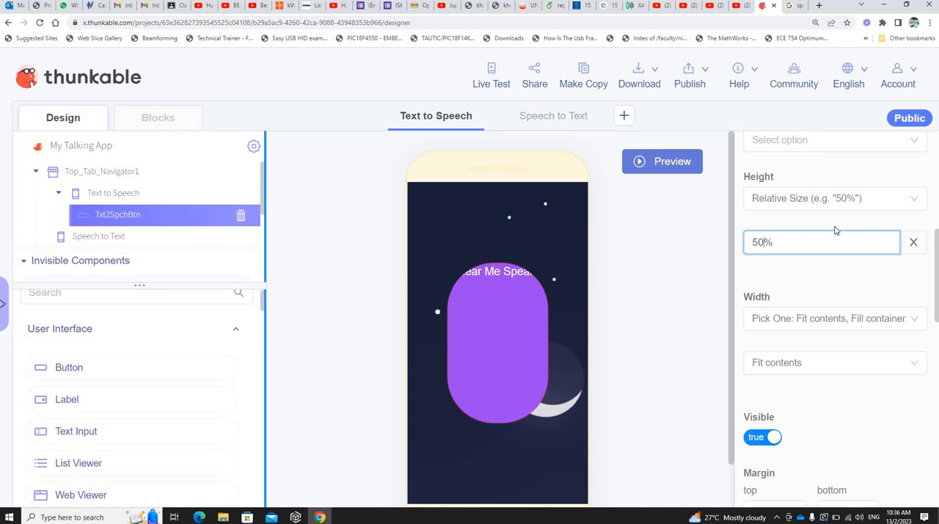
Step: Try relative heights of 20%, 10% and 5% for the Hear Me Speak! button
key("BackSpace")
key("BackSpace")
key("BackSpace")
type("20%")
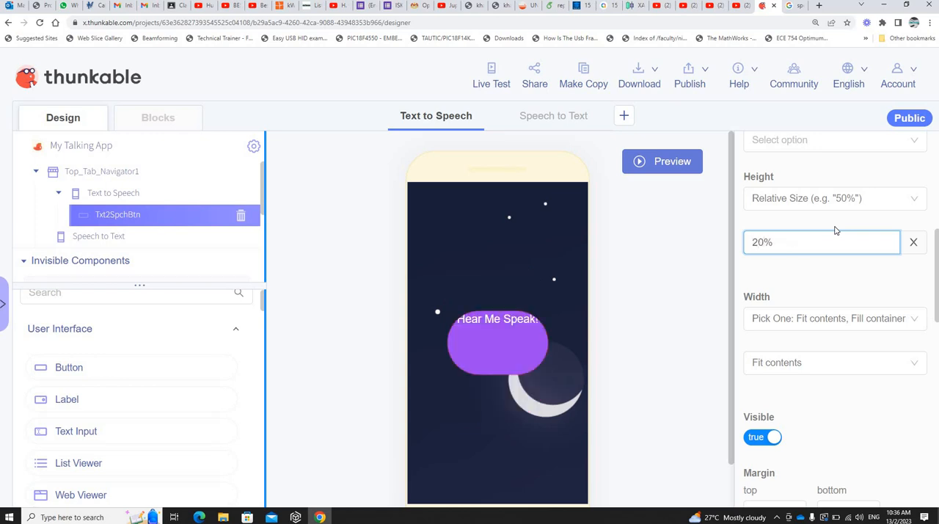
key("BackSpace")
key("BackSpace")
key("BackSpace")
type("10%")
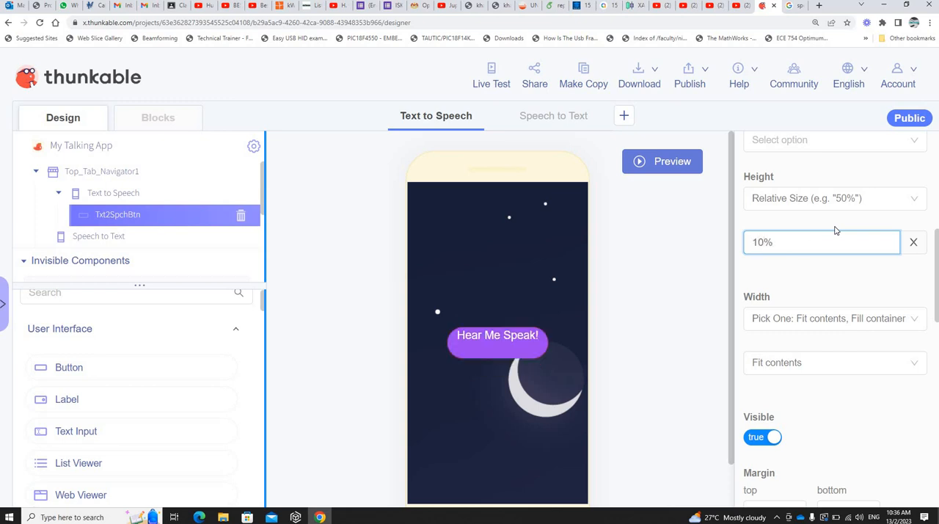
key("BackSpace")
key("BackSpace")
key("BackSpace")
type("5%")
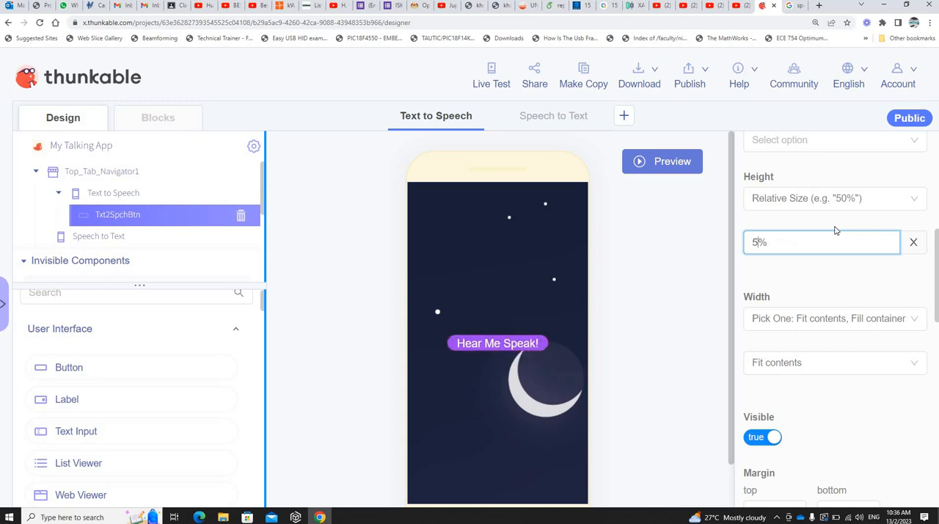
Step: Set the Hear Me Speak! button's relative height to 8%
key("BackSpace")
key("BackSpace")
type("8")
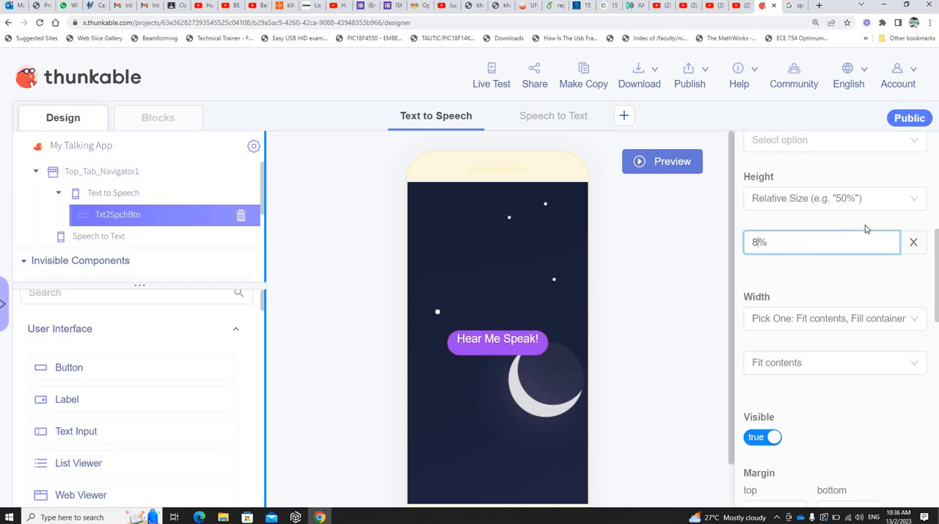
Step: Switch the Hear Me Speak! button's height to Absolute Size and try values of 50 and 30
left_click(822, 198)
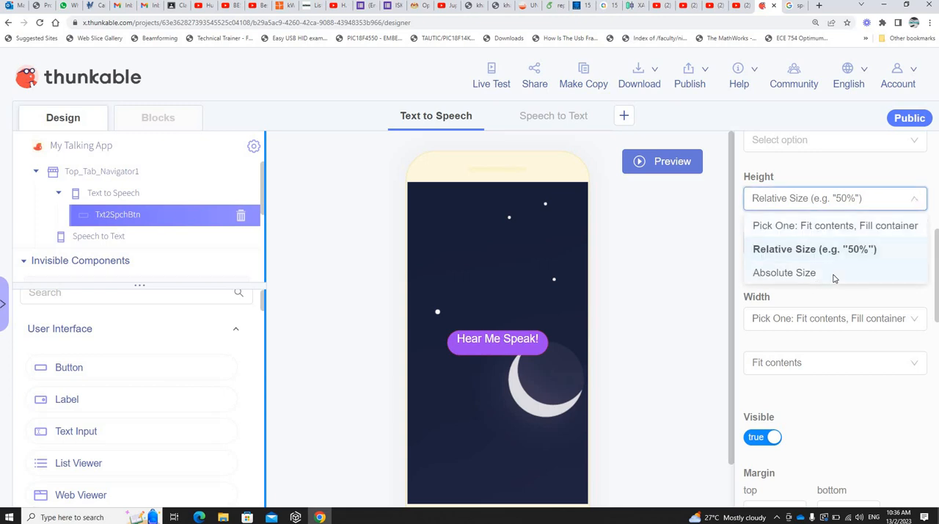
left_click(832, 274)
left_click(771, 240)
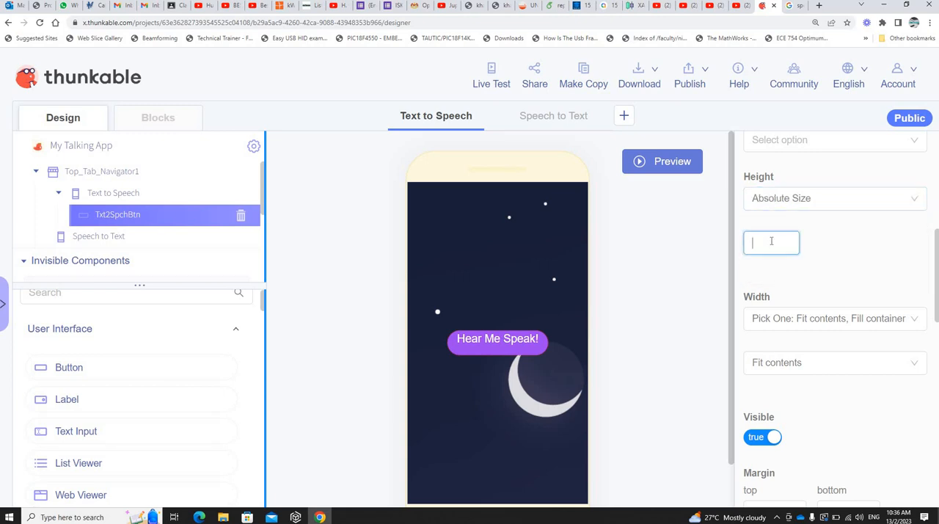
type("5")
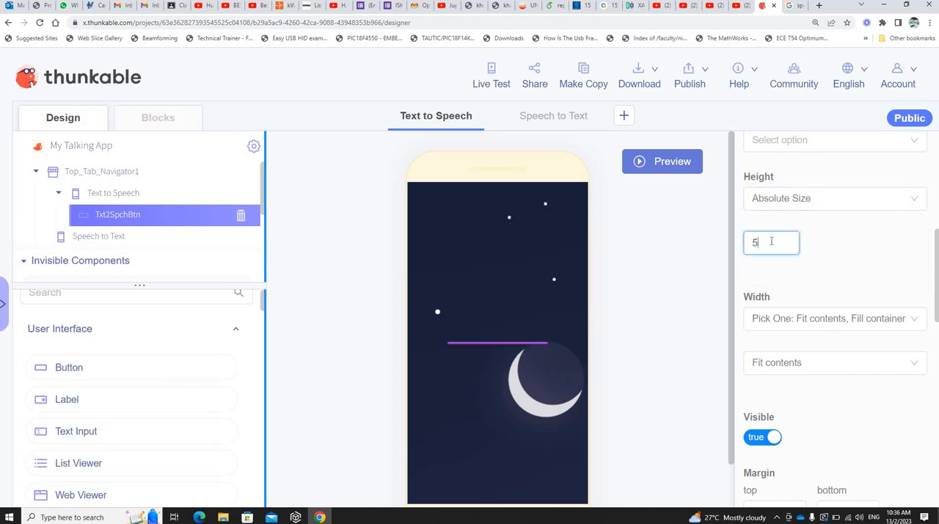
type("0")
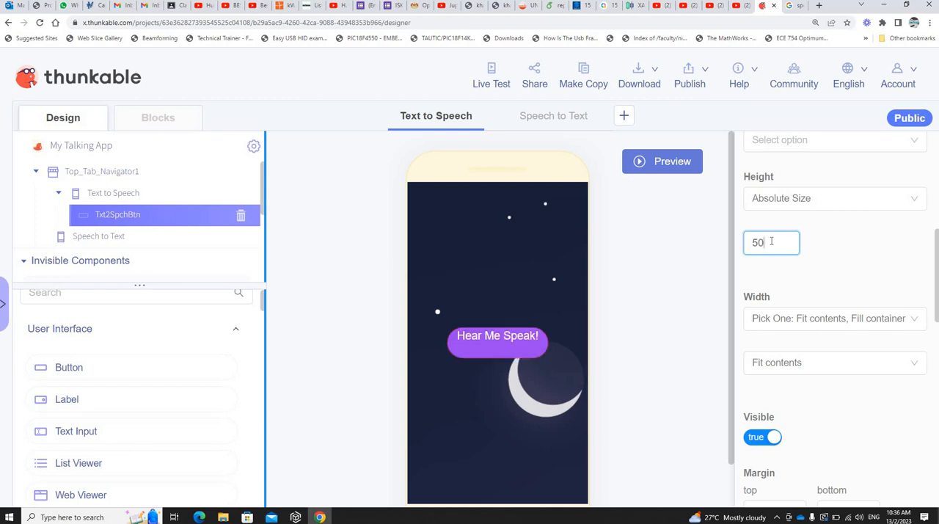
key("BackSpace")
key("BackSpace")
type("30")
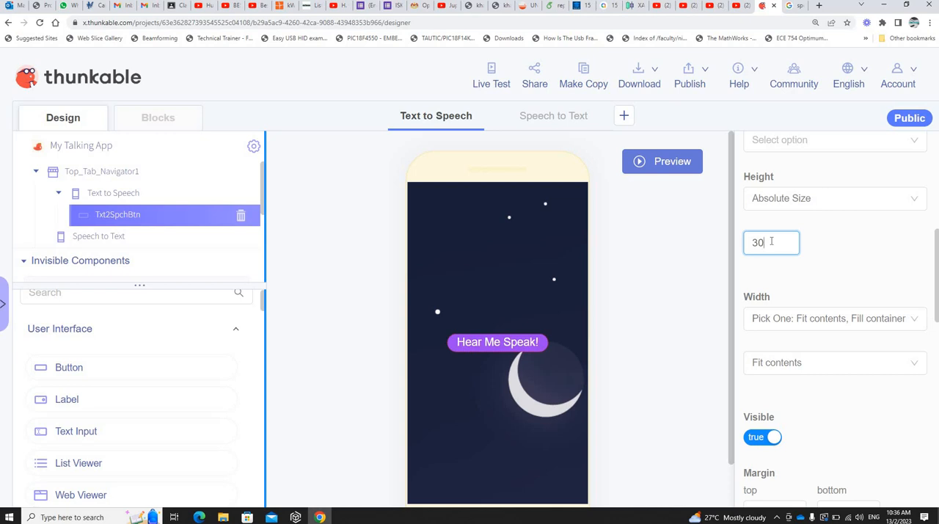
Step: Set the Hear Me Speak! button's height back to Fit contents
left_click(832, 202)
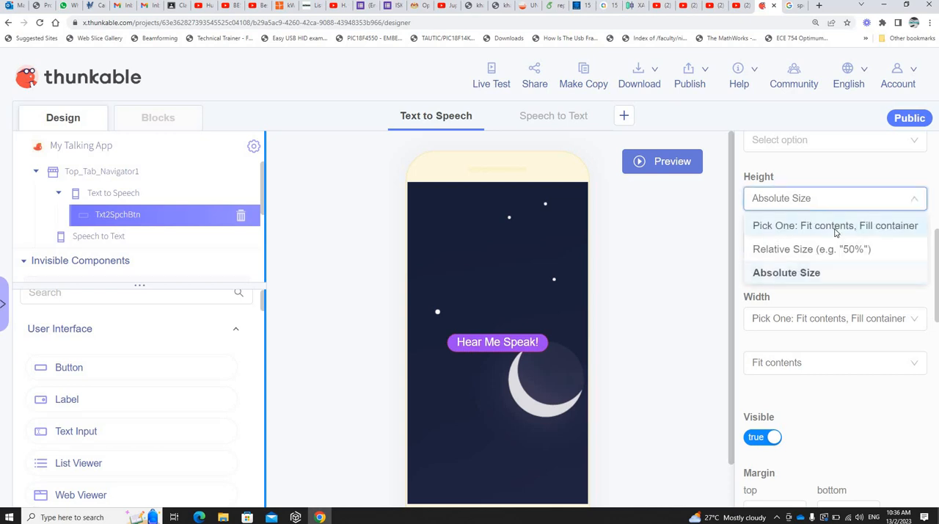
left_click(835, 227)
left_click(792, 244)
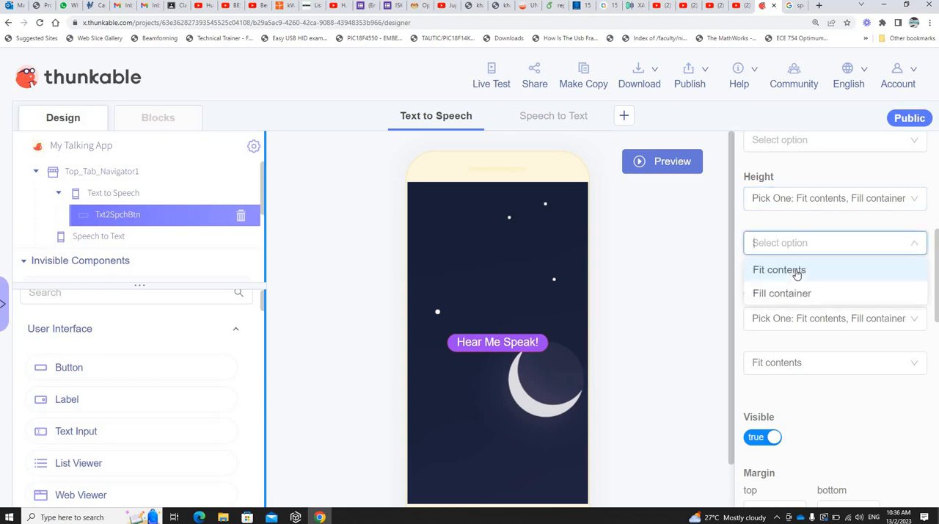
left_click(797, 273)
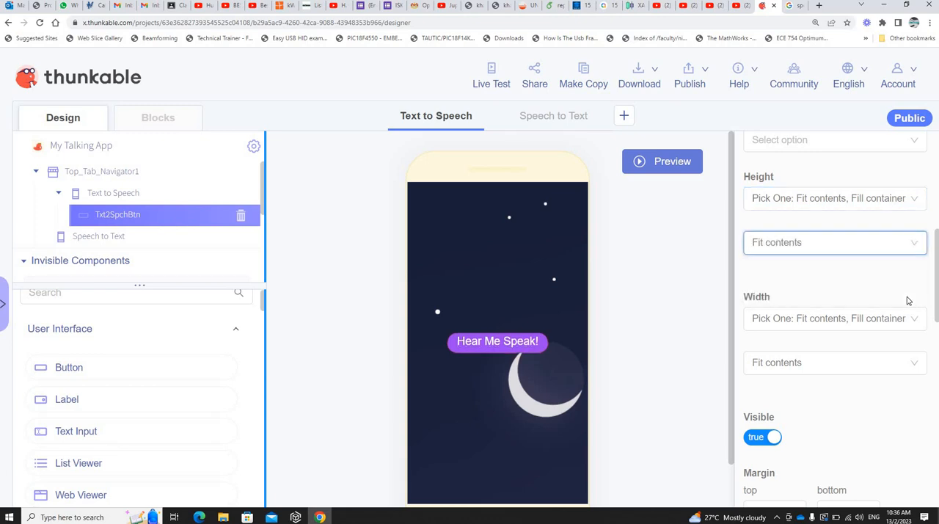
Step: Try the Fill container option for the button's width and restore it to Fit contents
left_click(796, 317)
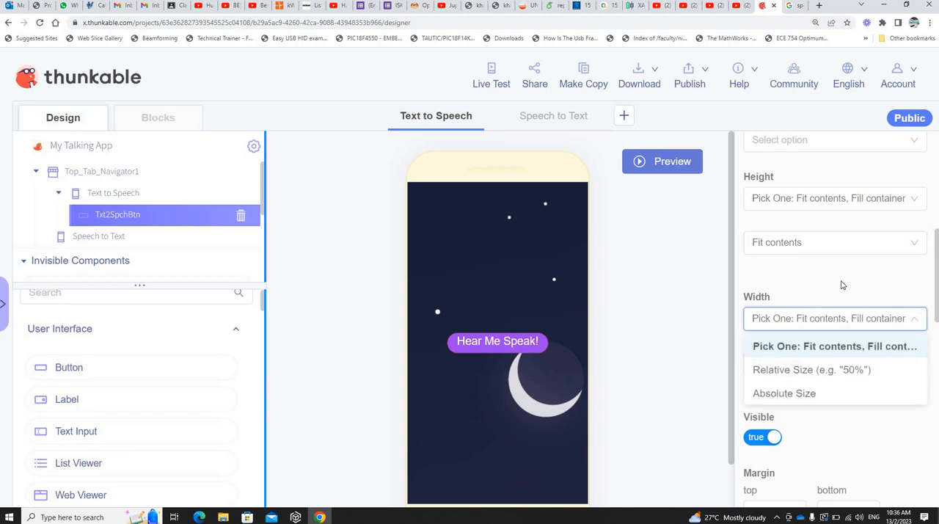
left_click(803, 364)
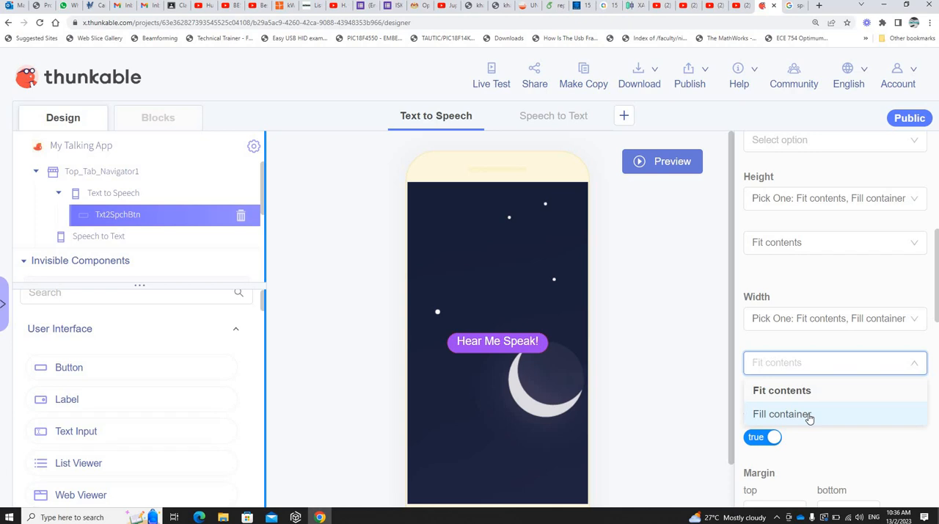
left_click(810, 416)
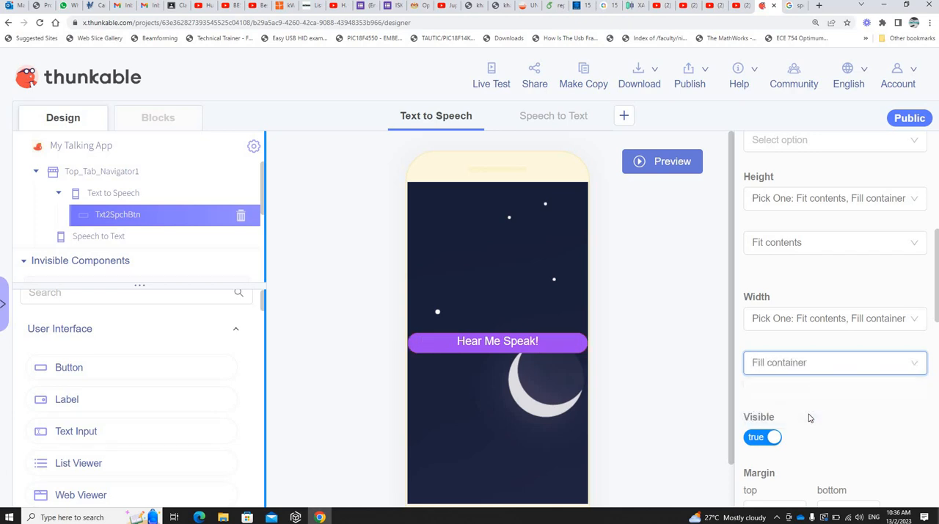
left_click(808, 364)
key("Return")
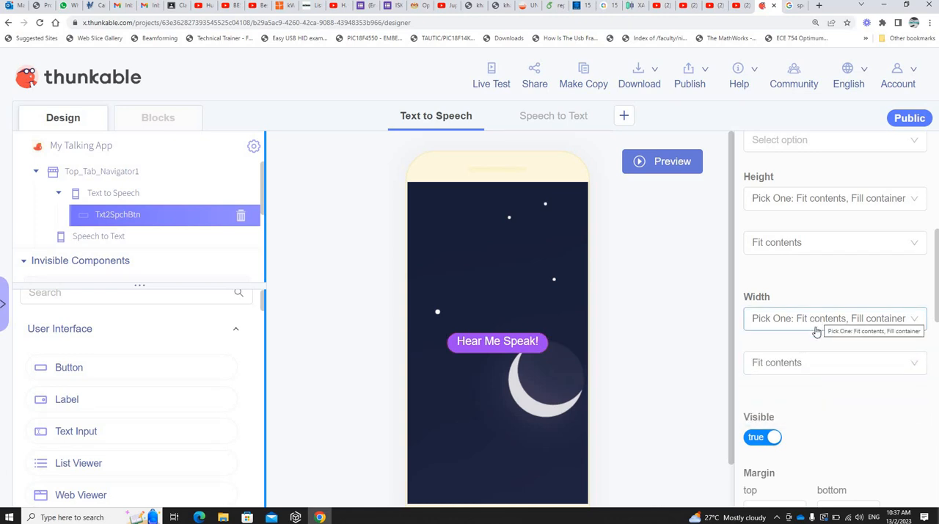
Step: Switch the button's width to Relative Size and try 20% and 50%
left_click(819, 323)
left_click(815, 369)
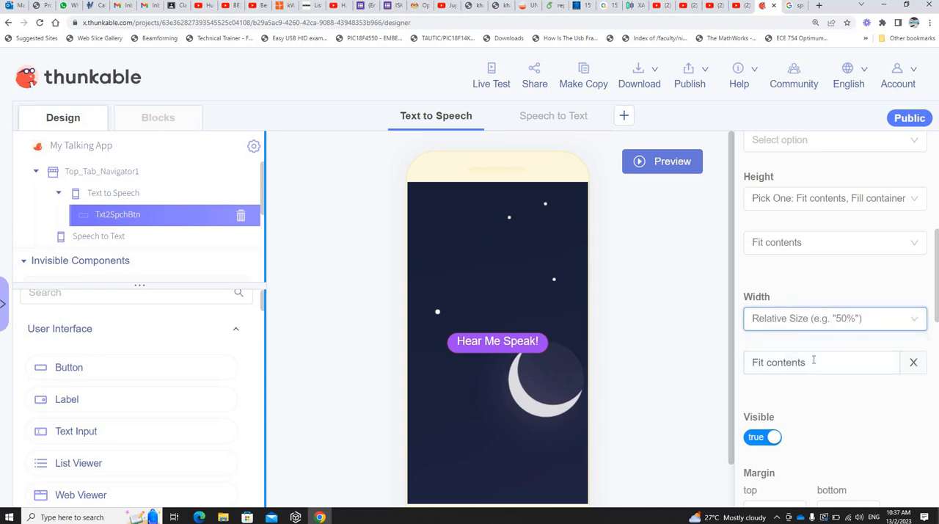
key("Tab")
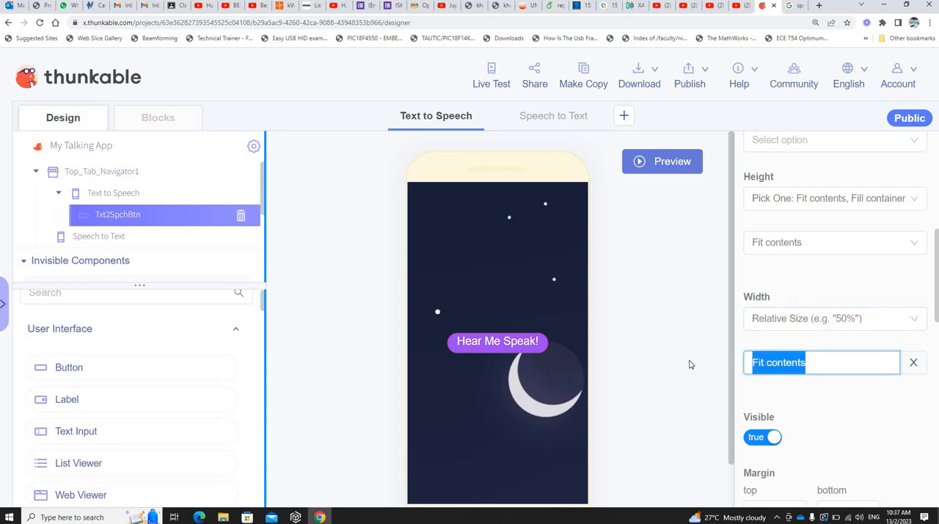
type("20")
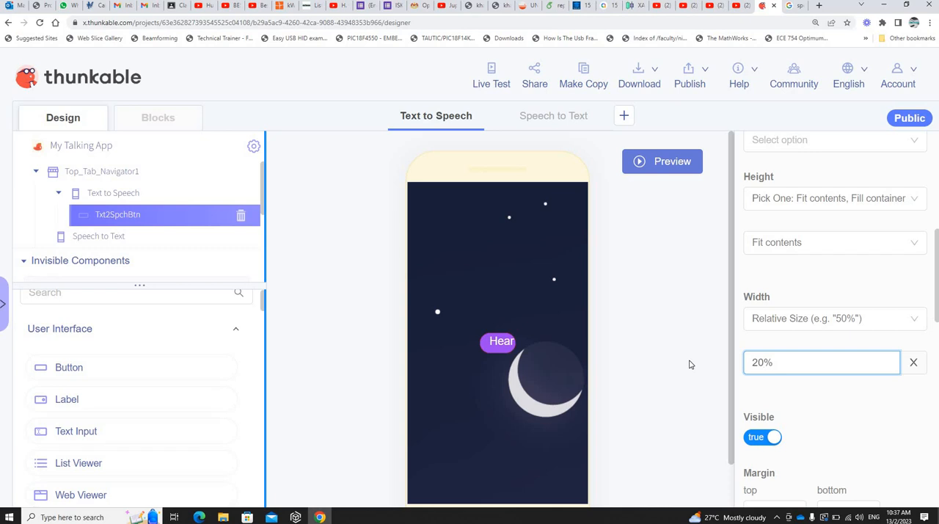
key("BackSpace")
key("BackSpace")
type("50")
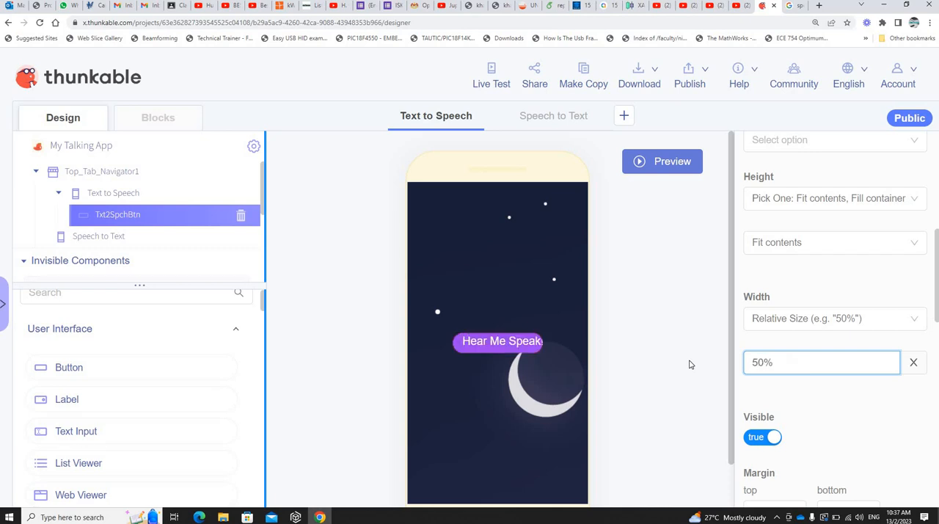
Step: Set the Hear Me Speak! button's relative width to 80%
key("BackSpace")
key("BackSpace")
type("80")
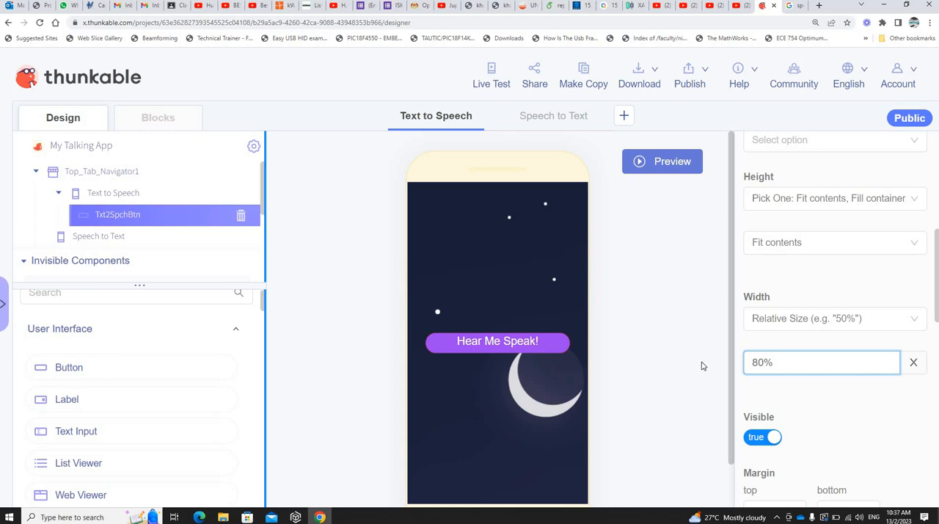
left_click(881, 402)
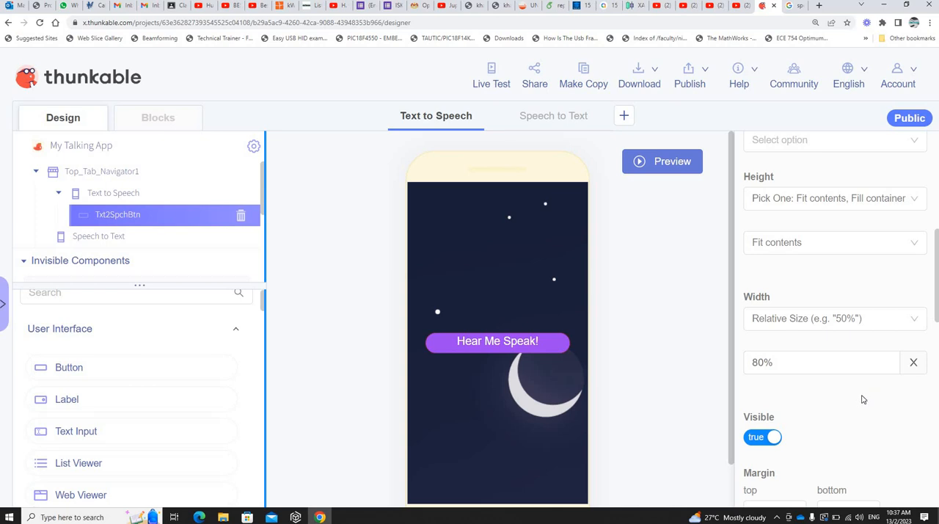
scroll(862, 402, "down", 3)
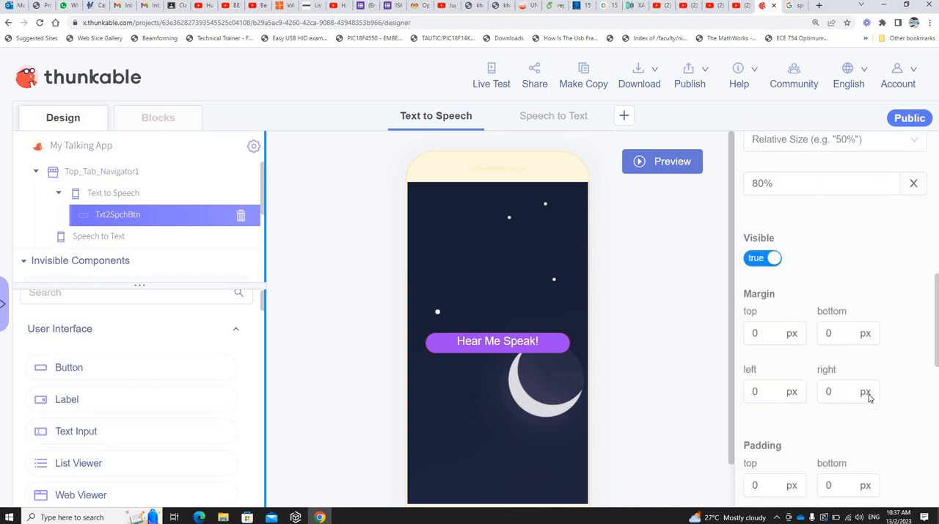
scroll(870, 398, "down", 1)
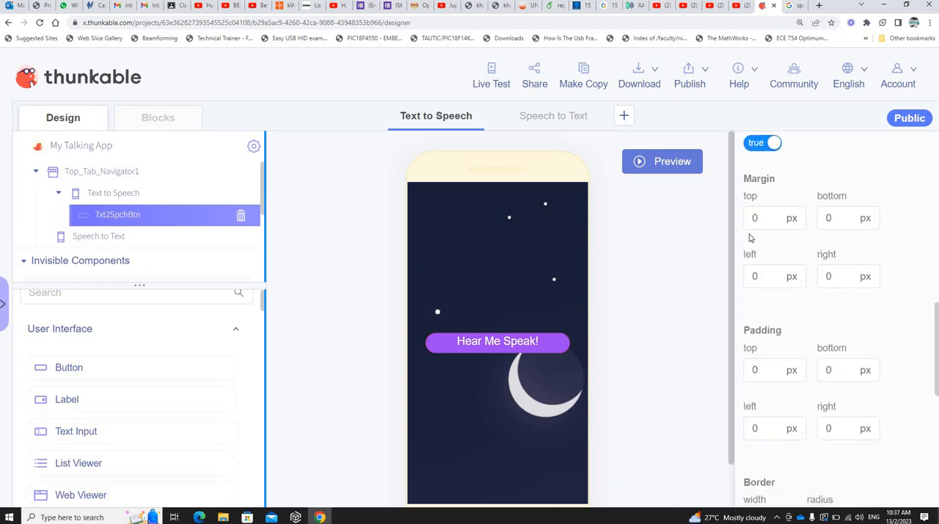
left_click(791, 222)
Step: Add a label above the Hear Me Speak! button and set its text to "My Talking App"
mouse_move(222, 401)
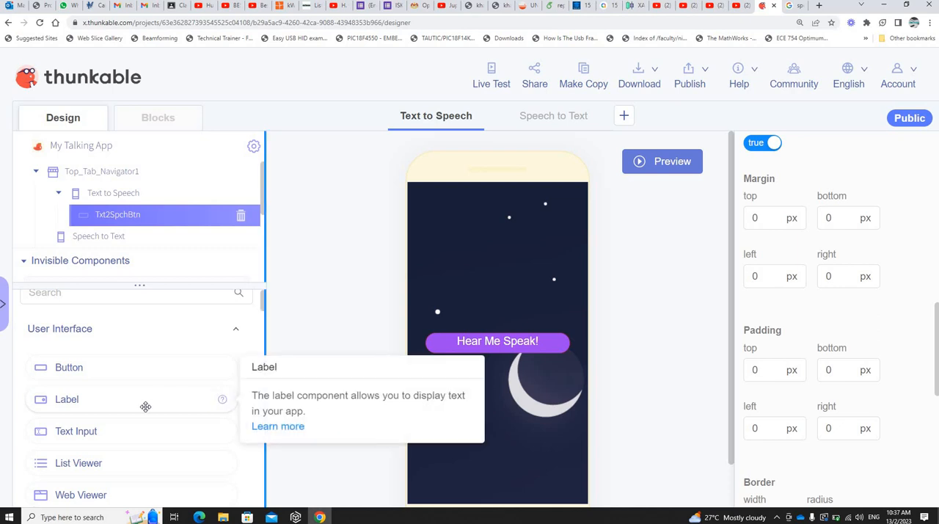
left_click_drag(151, 400, 511, 338)
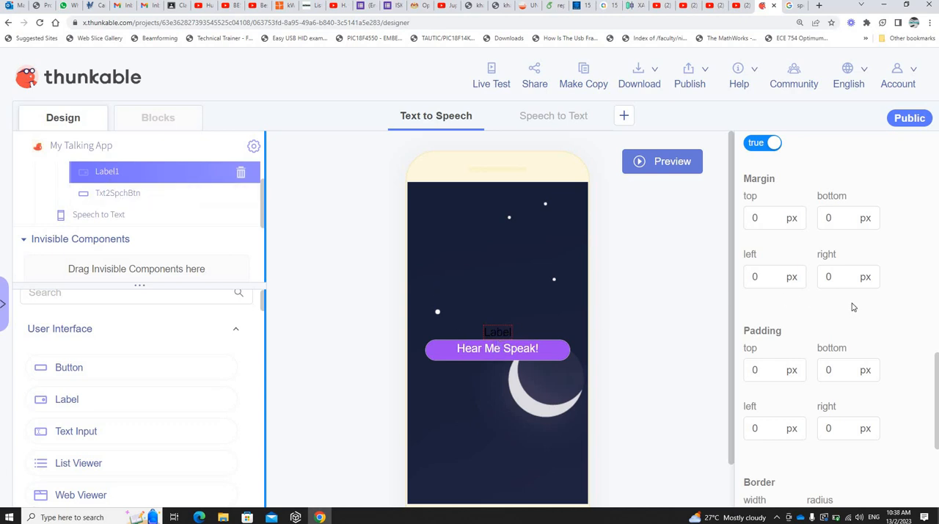
scroll(852, 307, "up", 10)
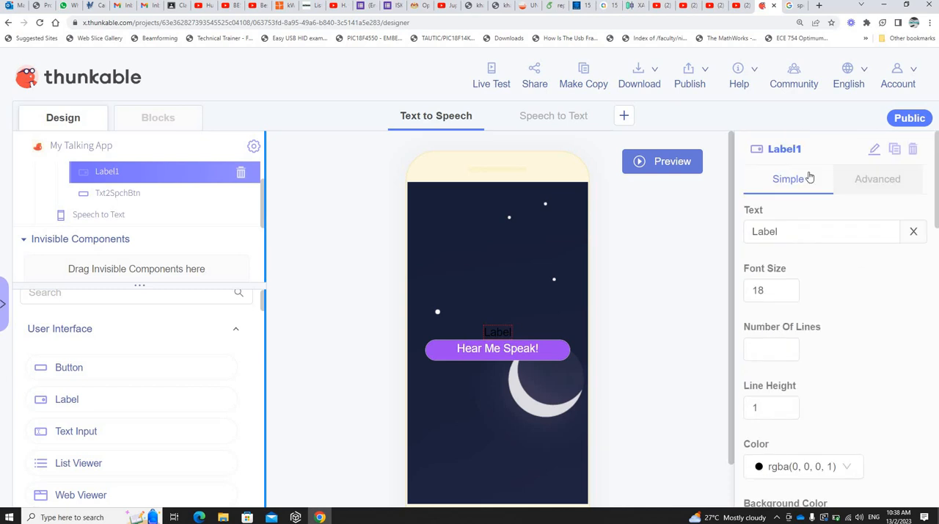
left_click(754, 230)
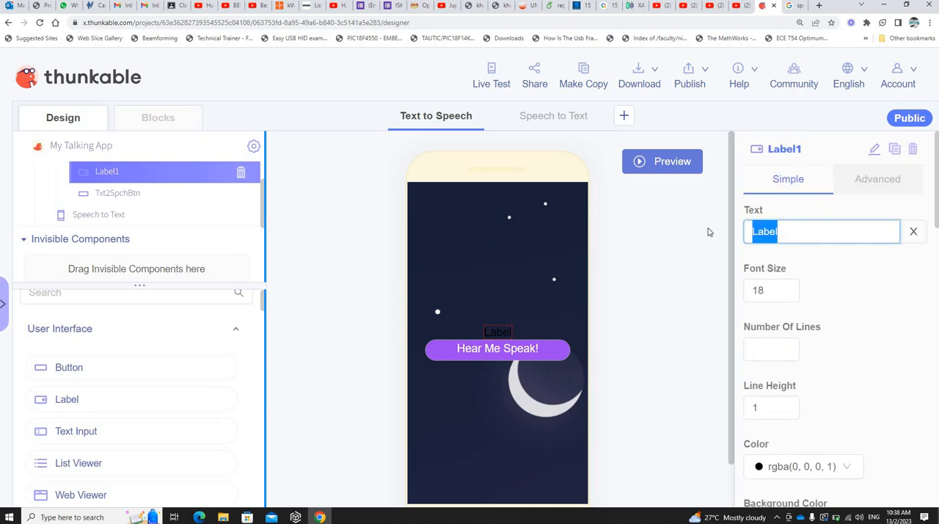
type("My")
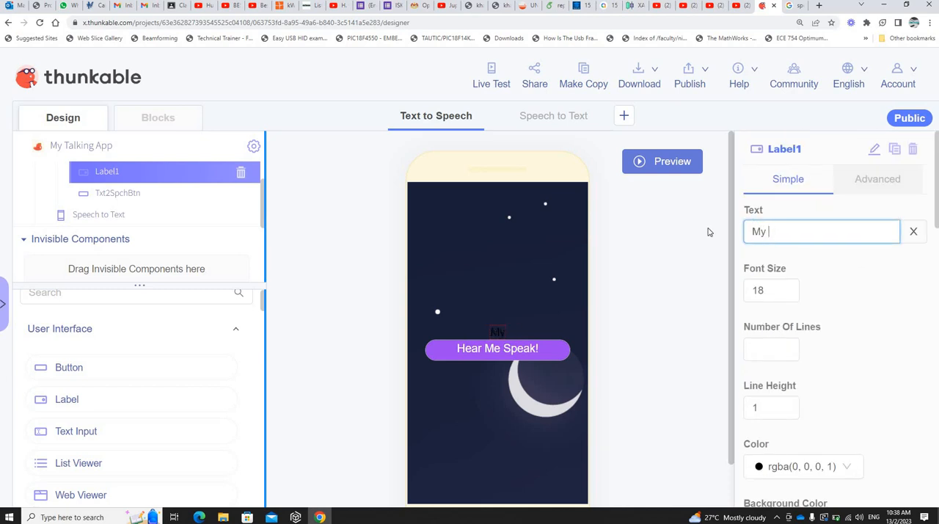
type(" Talking App")
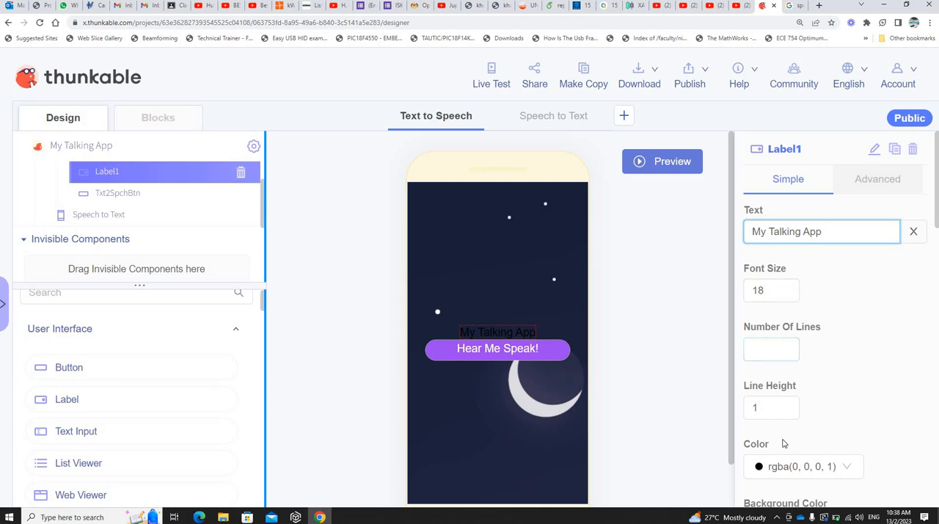
Step: Change the My Talking App label's text color to white
left_click(760, 460)
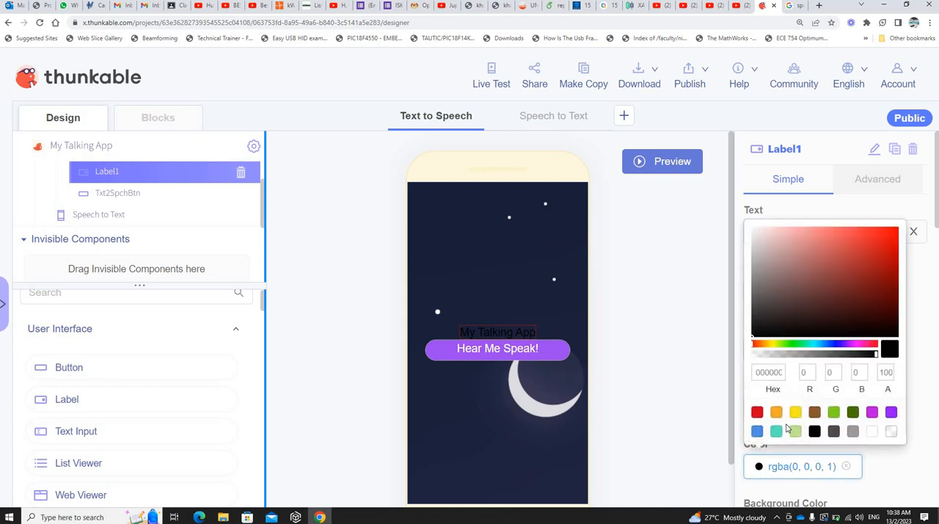
left_click(871, 432)
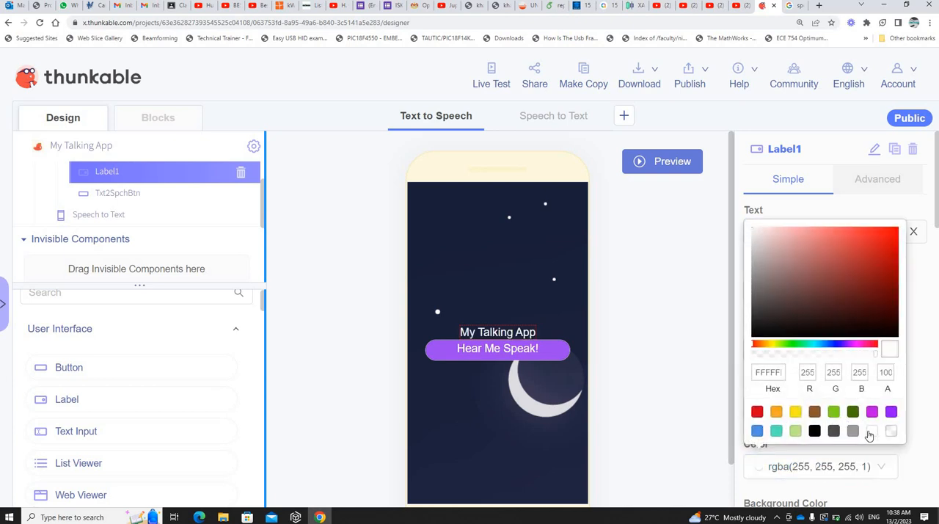
left_click(924, 357)
Step: Try a line height of 5 for the My Talking App label and set it to 2
scroll(925, 357, "down", 1)
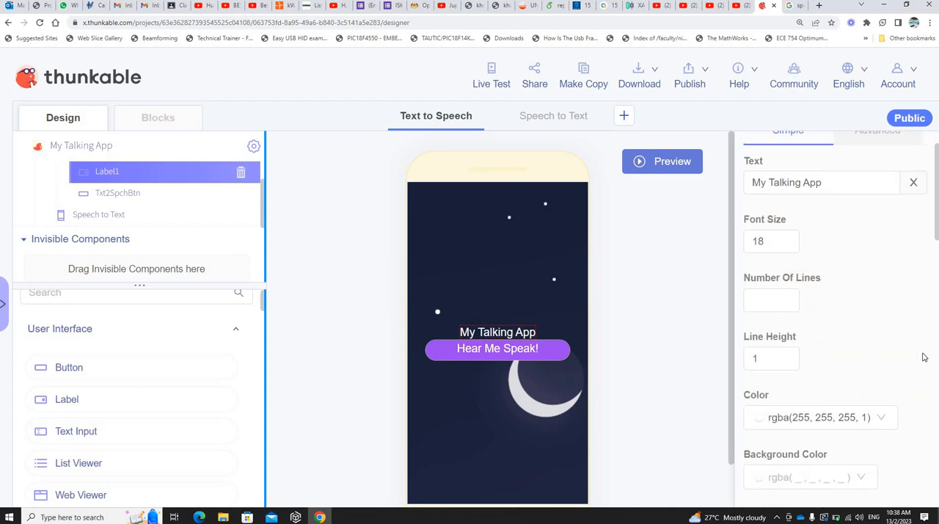
left_click(748, 358)
double_click(748, 359)
type("5")
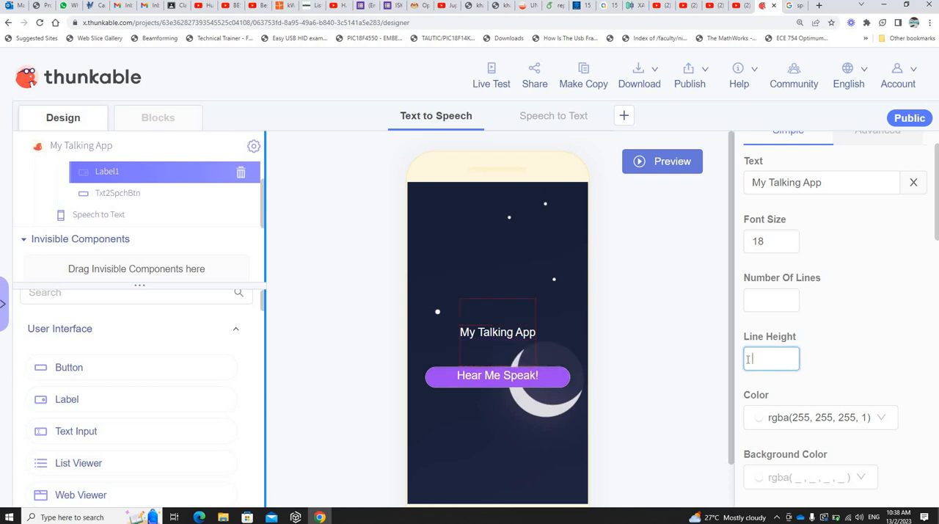
type("2")
left_click(835, 371)
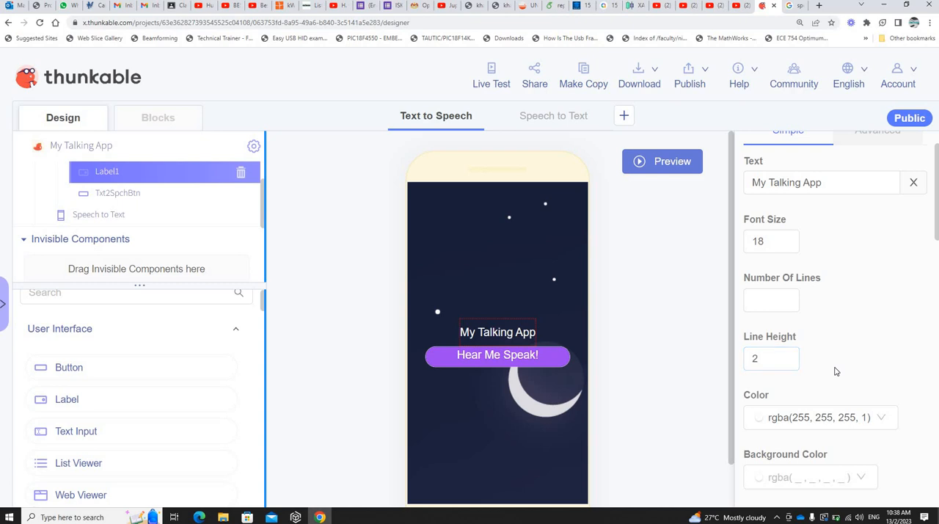
Step: Set the My Talking App label's font style to Normal
scroll(917, 334, "down", 2)
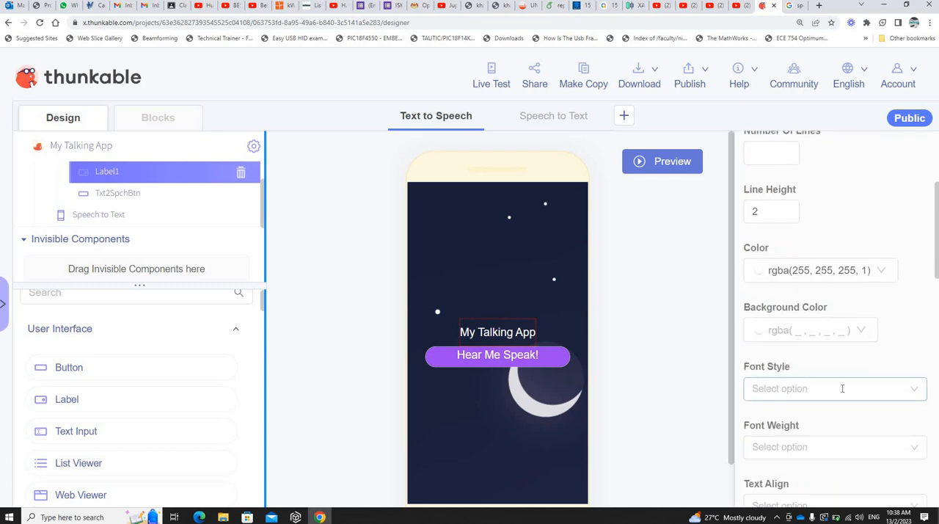
left_click(827, 393)
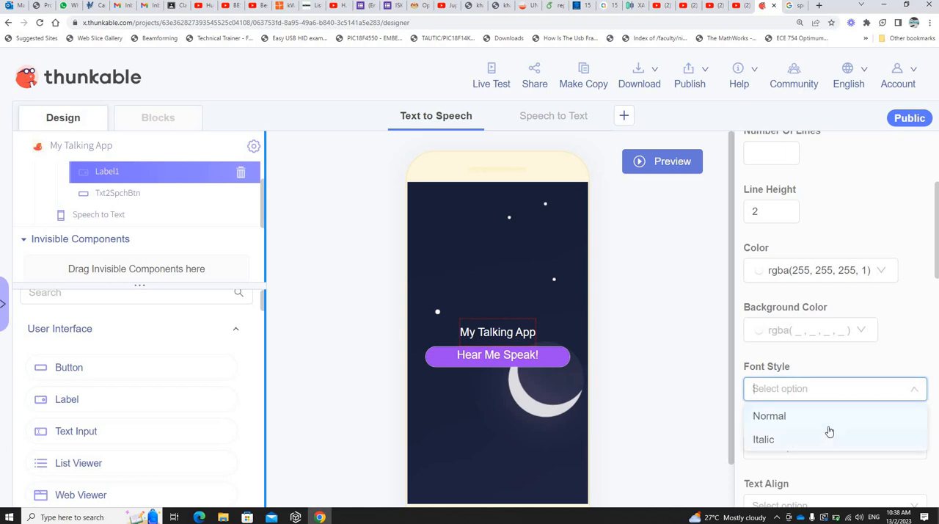
left_click(814, 416)
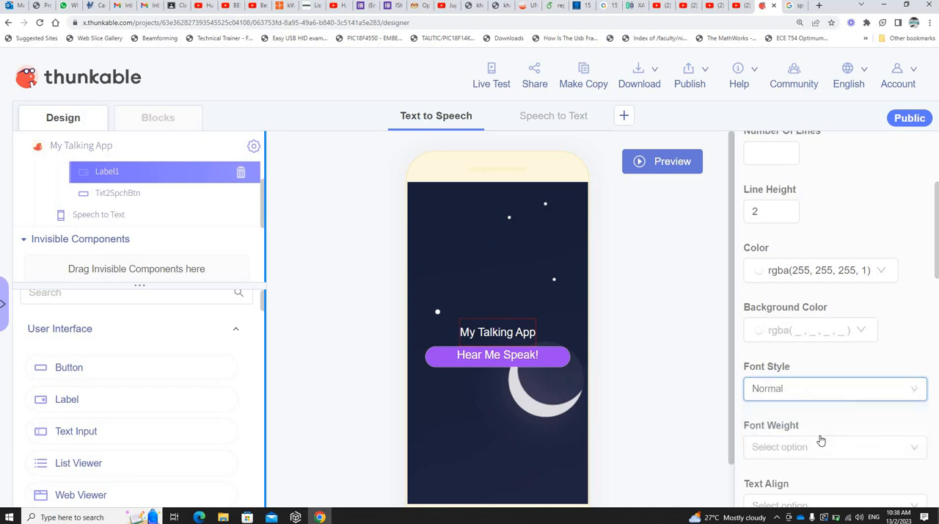
Step: Set the My Talking App label's font weight to Bold and preview the app
left_click(834, 440)
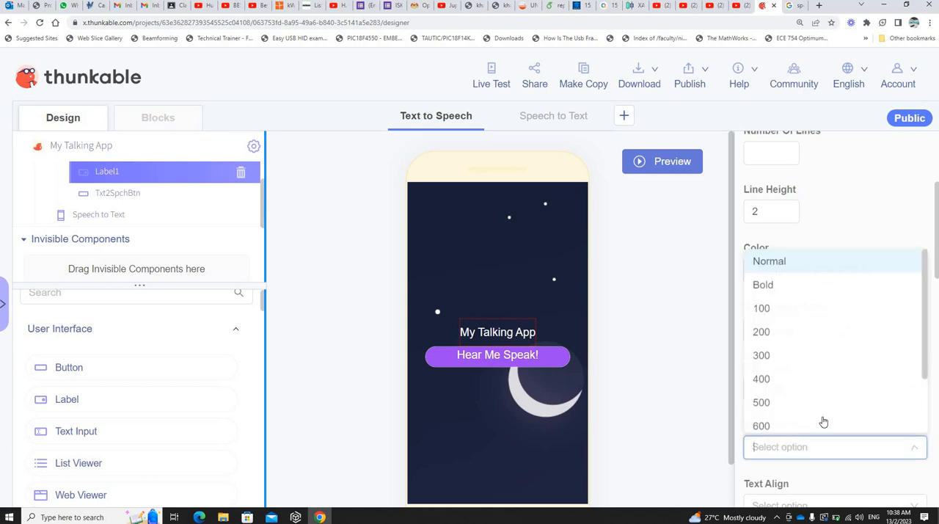
left_click(787, 285)
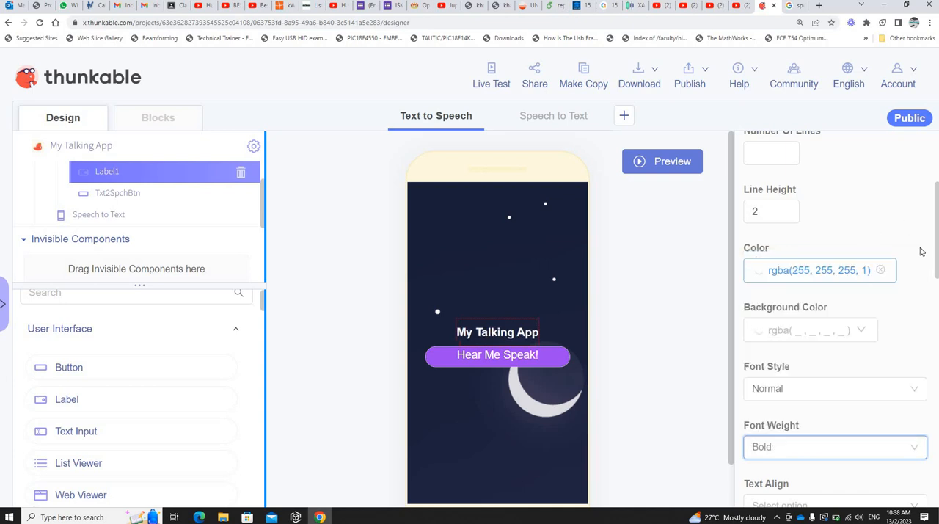
scroll(922, 320, "down", 3)
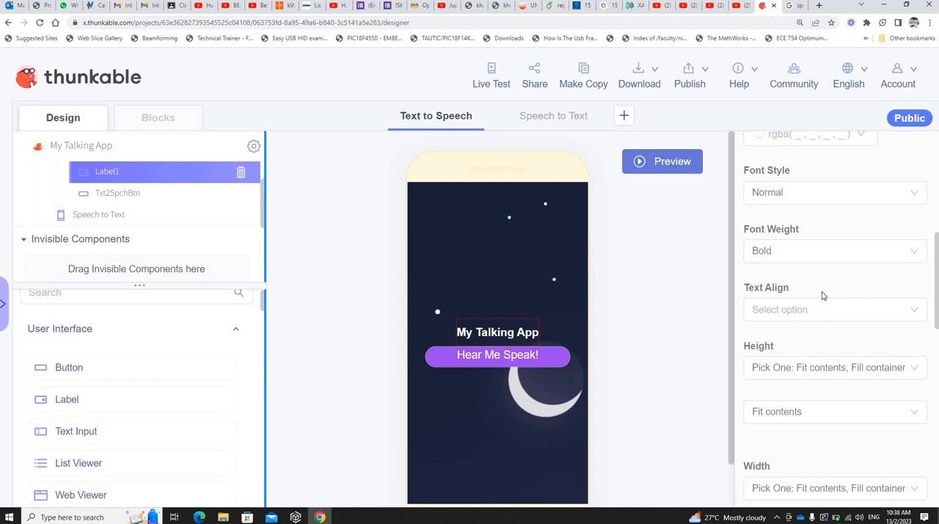
left_click(668, 162)
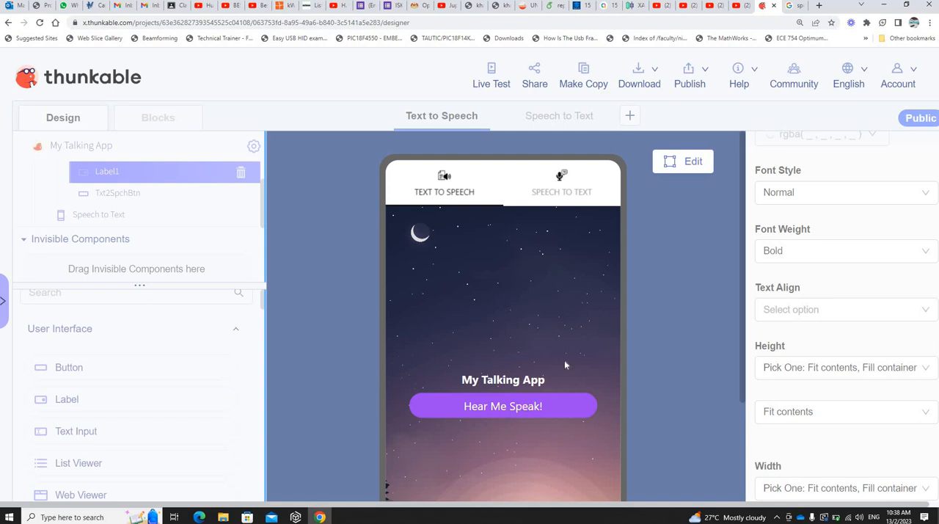
left_click(688, 172)
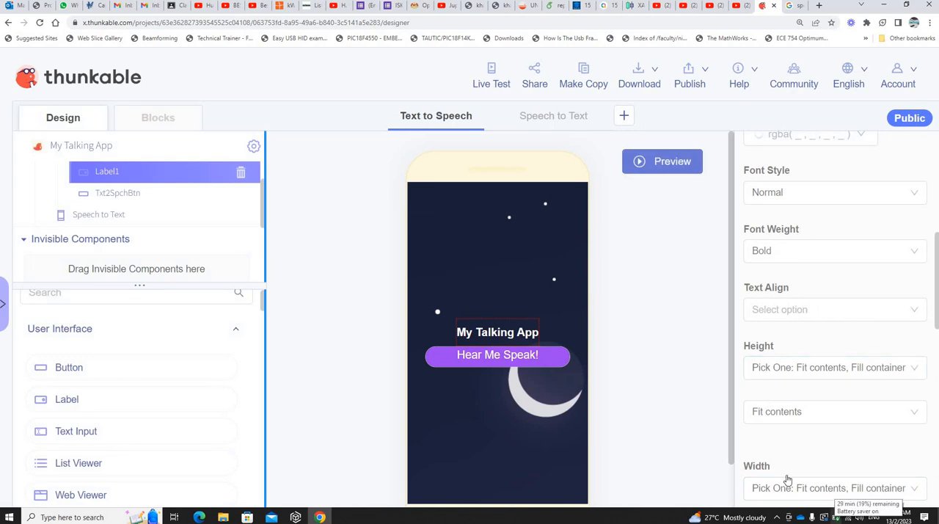
Step: Set the Hear Me Speak! button's top margin to 10 px
left_click(517, 356)
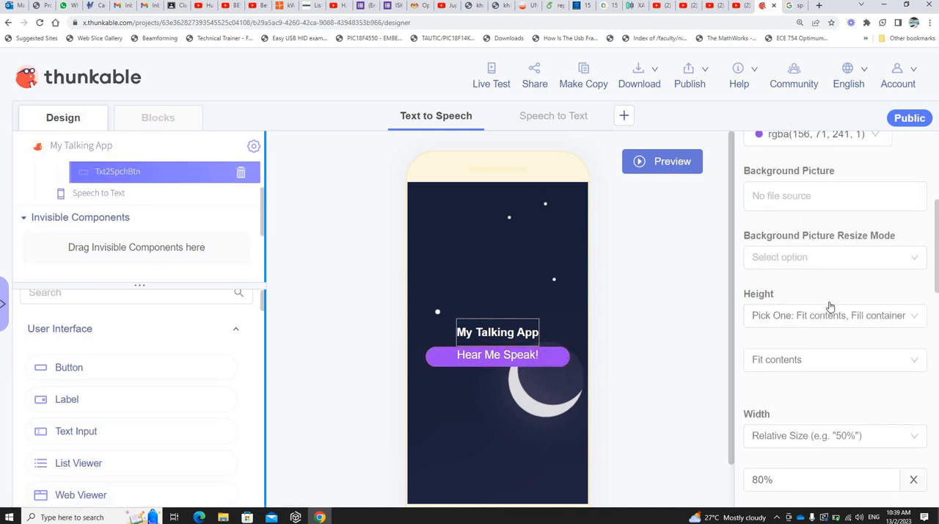
scroll(829, 308, "up", 4)
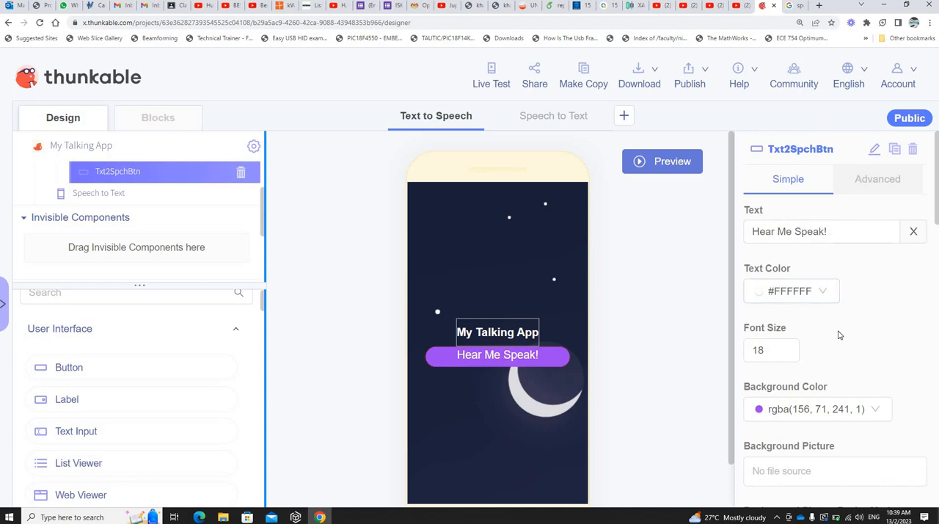
scroll(838, 332, "down", 8)
scroll(782, 291, "down", 2)
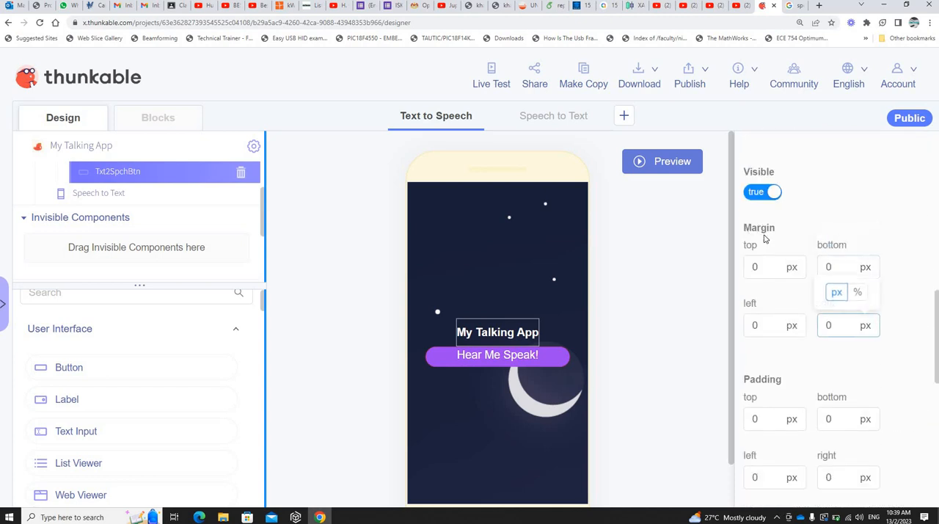
left_click(765, 268)
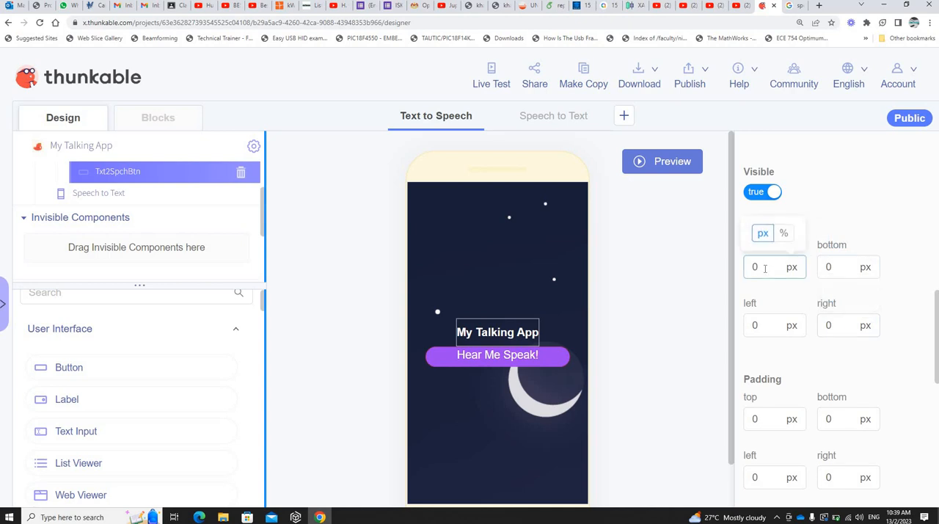
left_click_drag(738, 272, 735, 270)
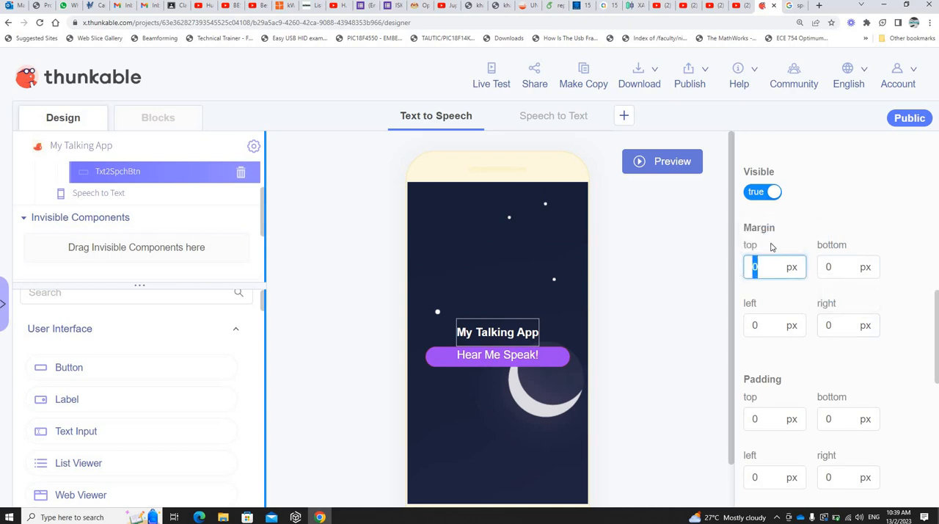
type("10")
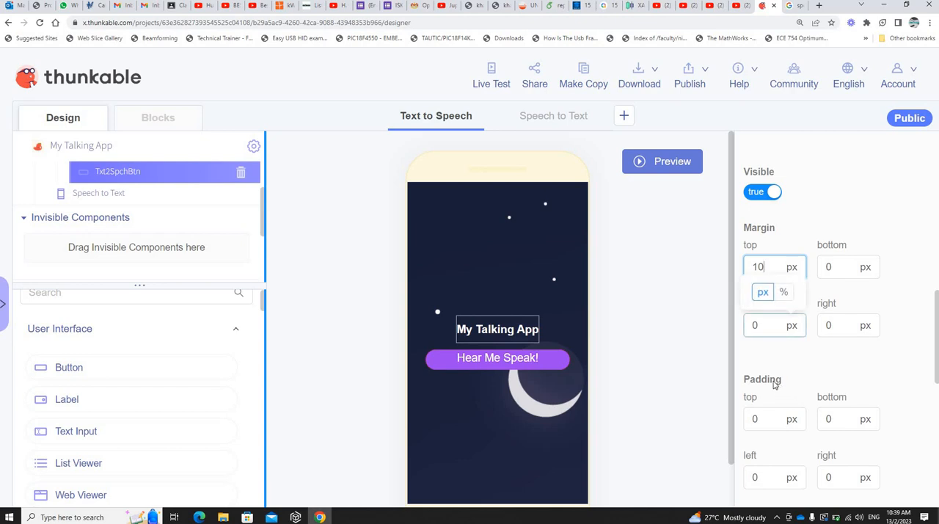
Step: Set the Hear Me Speak! button's top padding to 10 px and preview the app
scroll(805, 393, "down", 1)
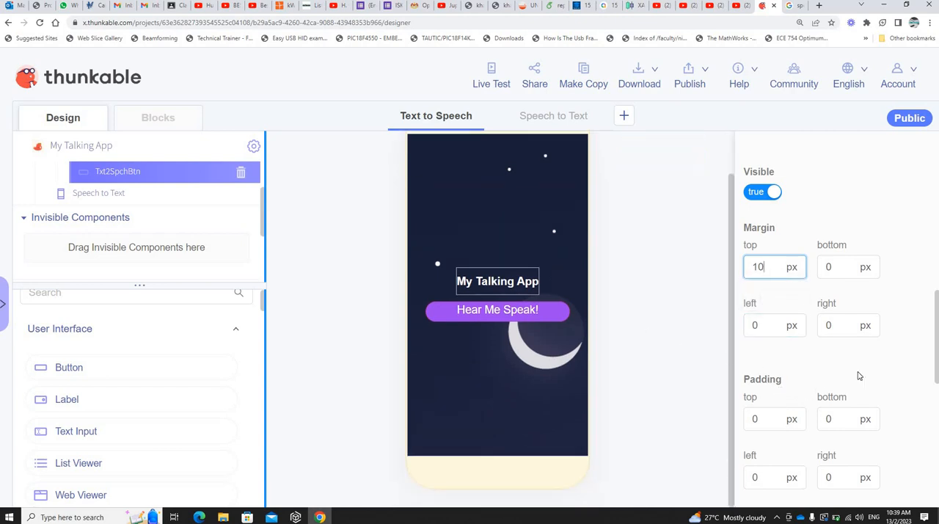
scroll(849, 367, "down", 2)
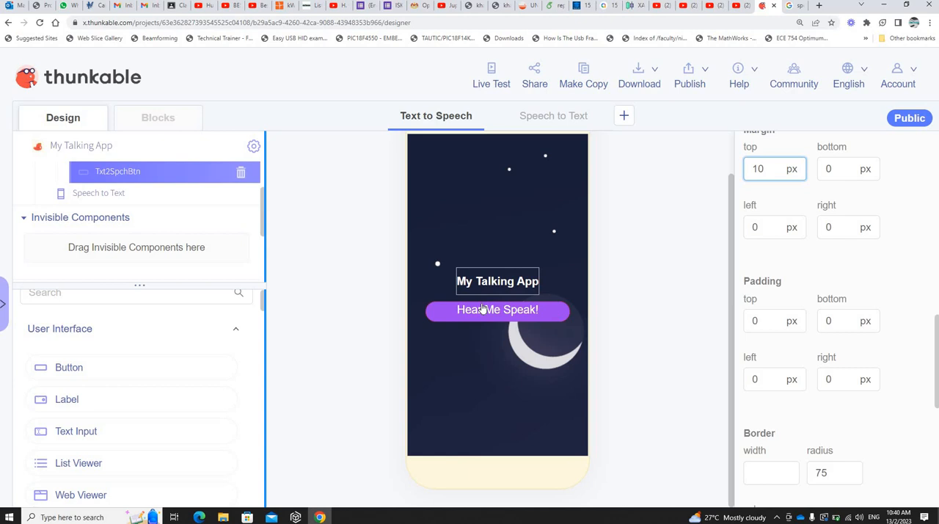
left_click(747, 321)
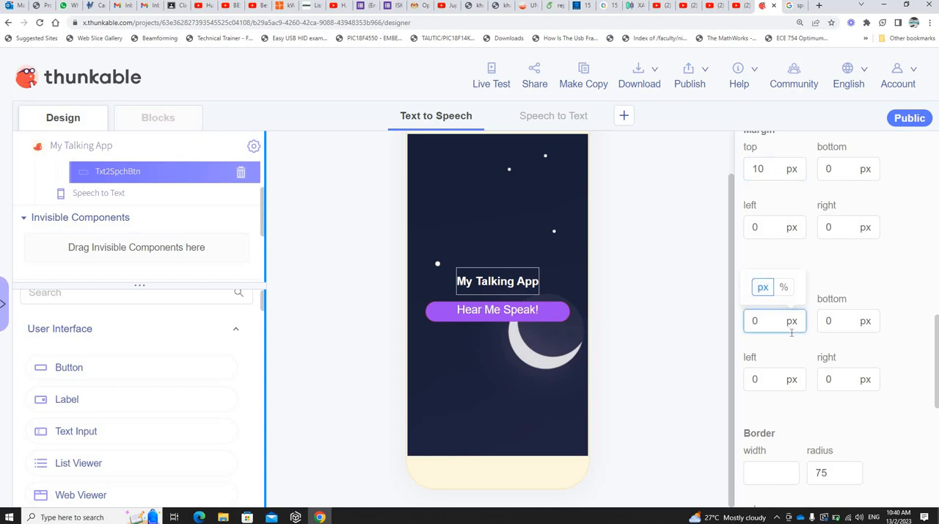
type("1")
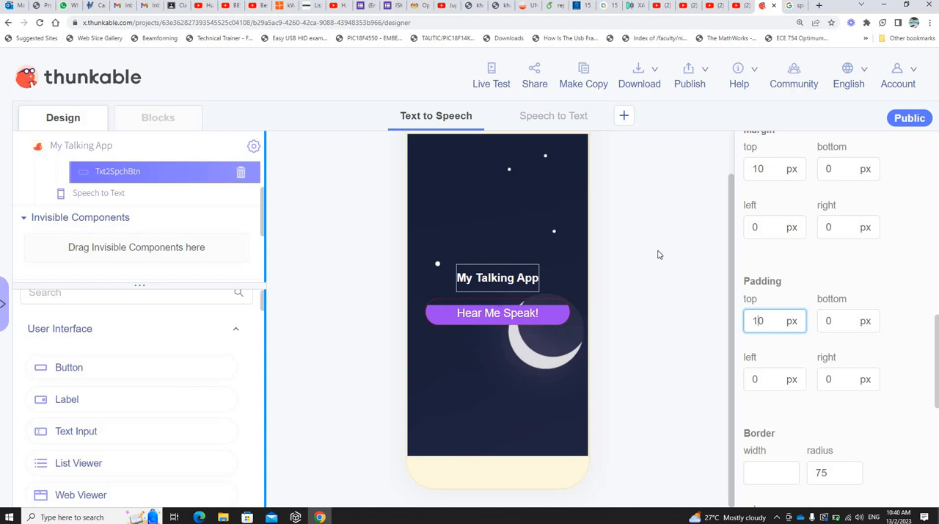
scroll(667, 176, "up", 1)
left_click(668, 172)
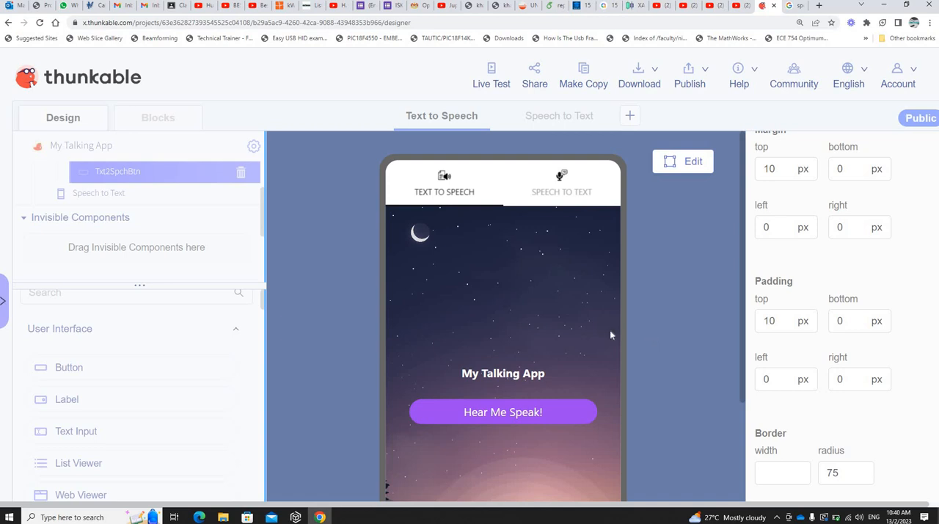
left_click(685, 168)
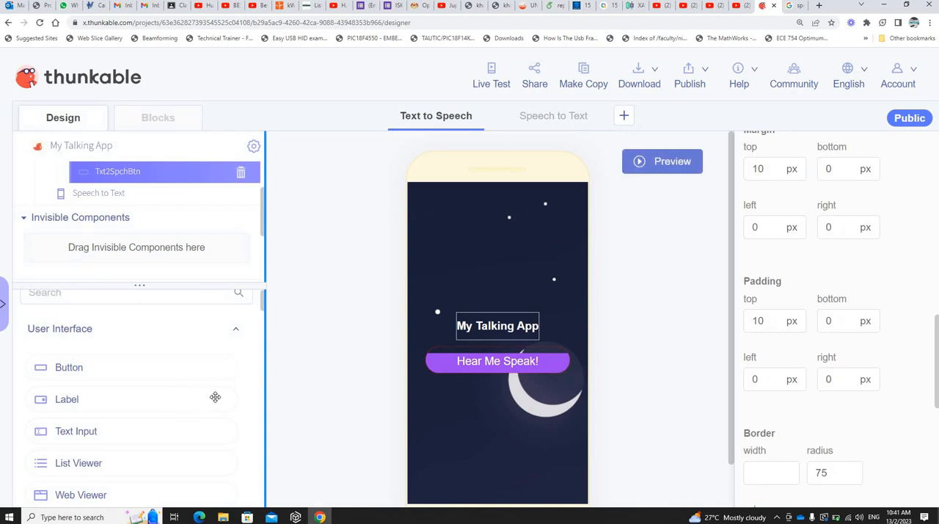
Step: Add a Text To Speech voice component to the Text to Speech screen
scroll(332, 351, "down", 1)
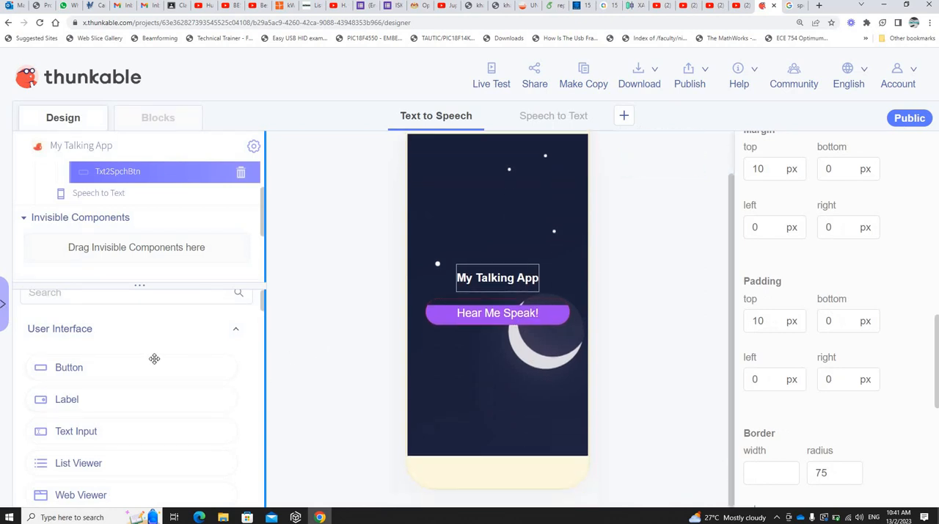
scroll(154, 359, "down", 6)
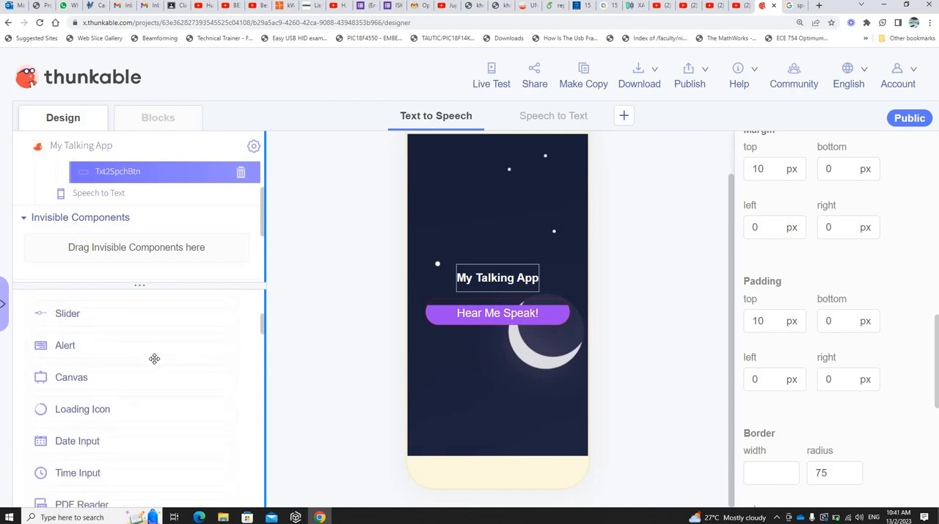
scroll(154, 359, "down", 8)
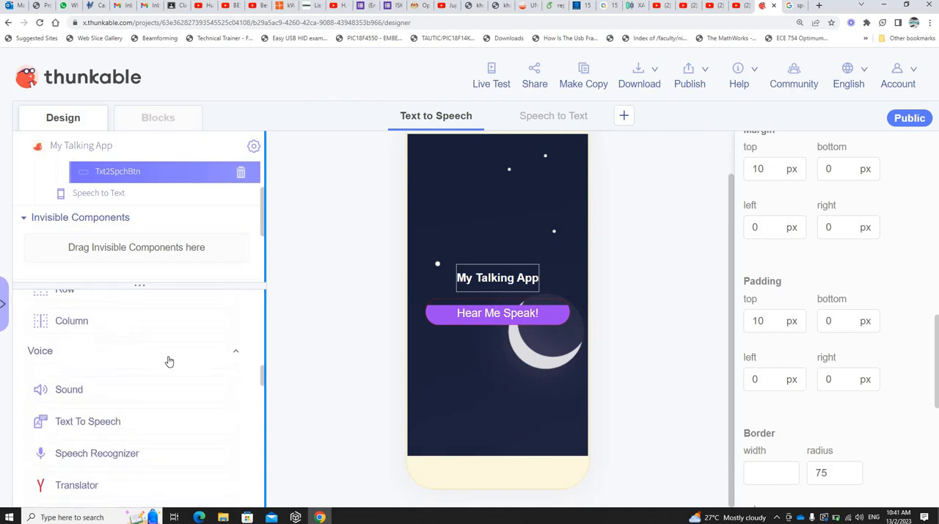
scroll(168, 359, "down", 1)
scroll(147, 359, "up", 2)
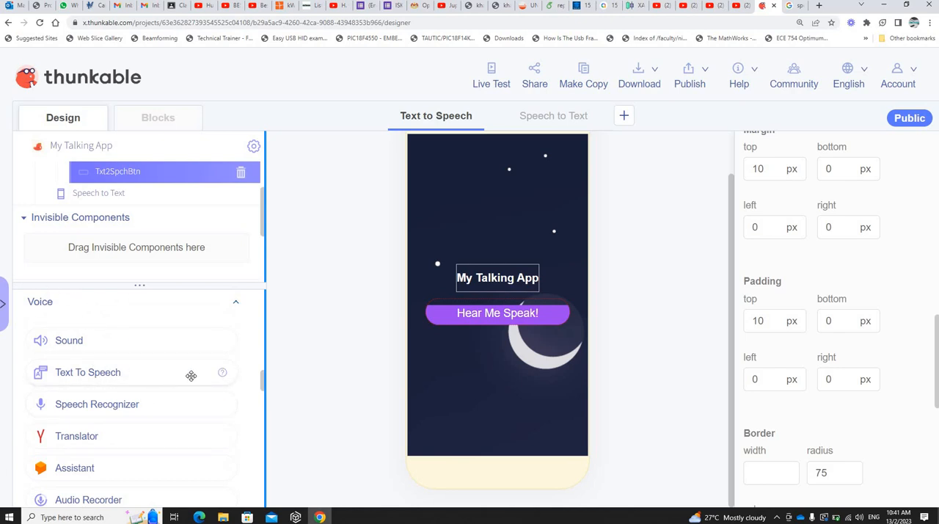
mouse_move(222, 372)
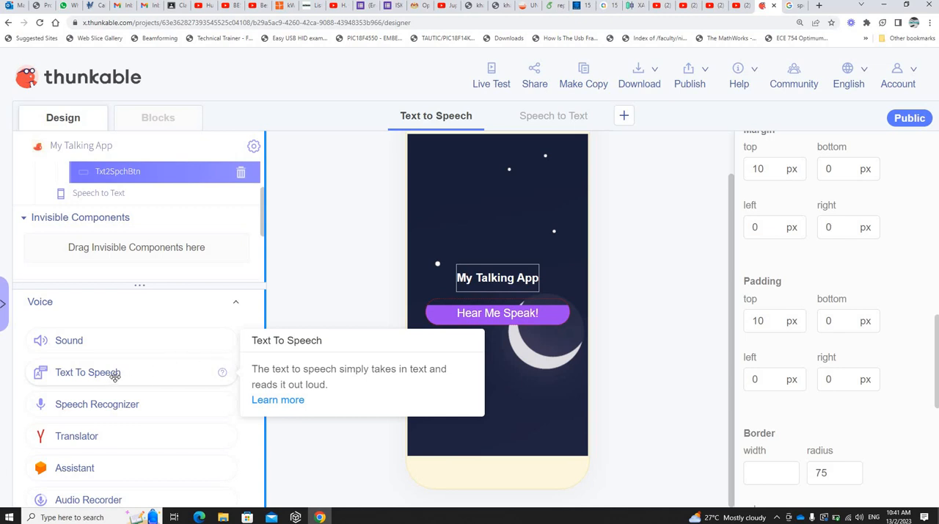
left_click_drag(117, 375, 493, 386)
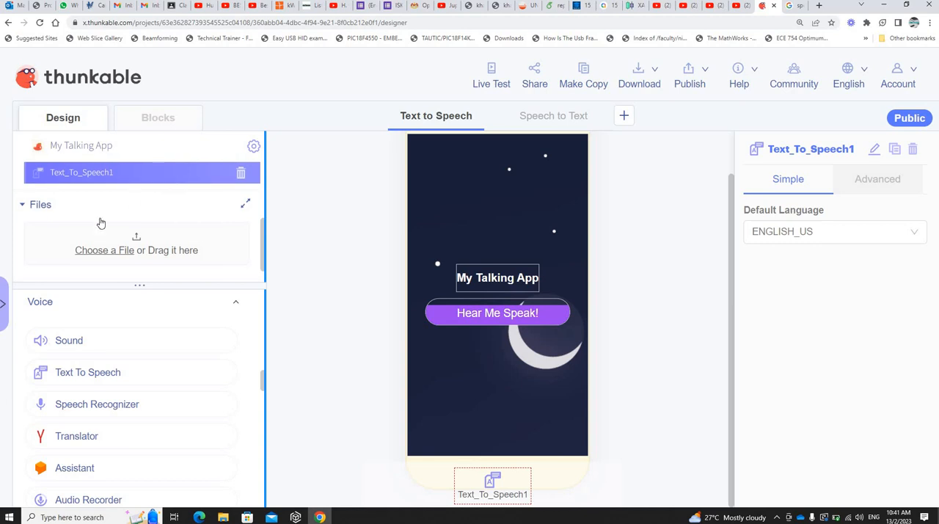
scroll(90, 253, "up", 2)
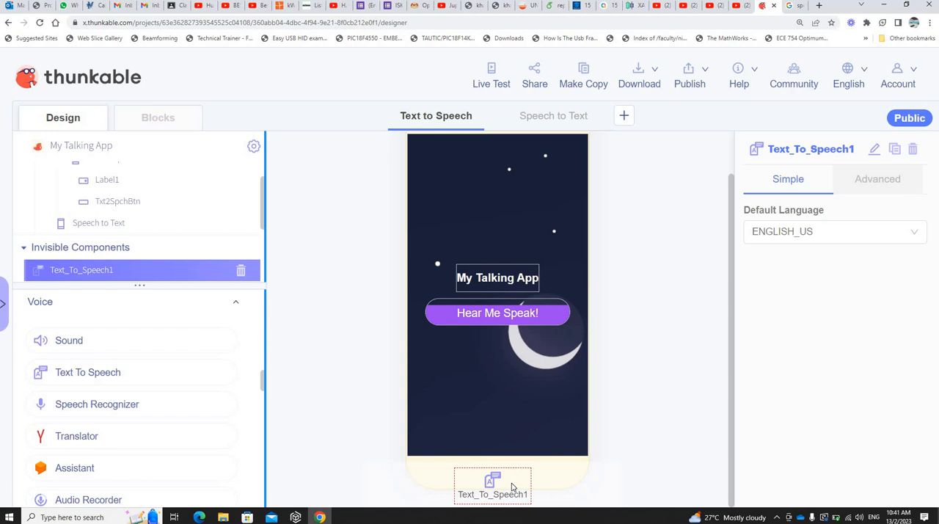
Step: Add a "when Txt2SpchBtn Click" event block to the Text to Speech screen's block workspace
left_click(158, 120)
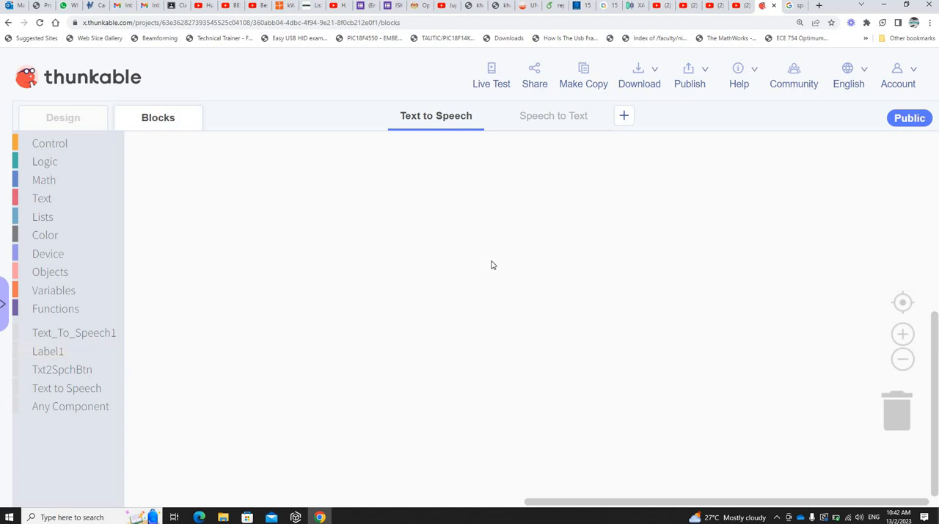
left_click(79, 122)
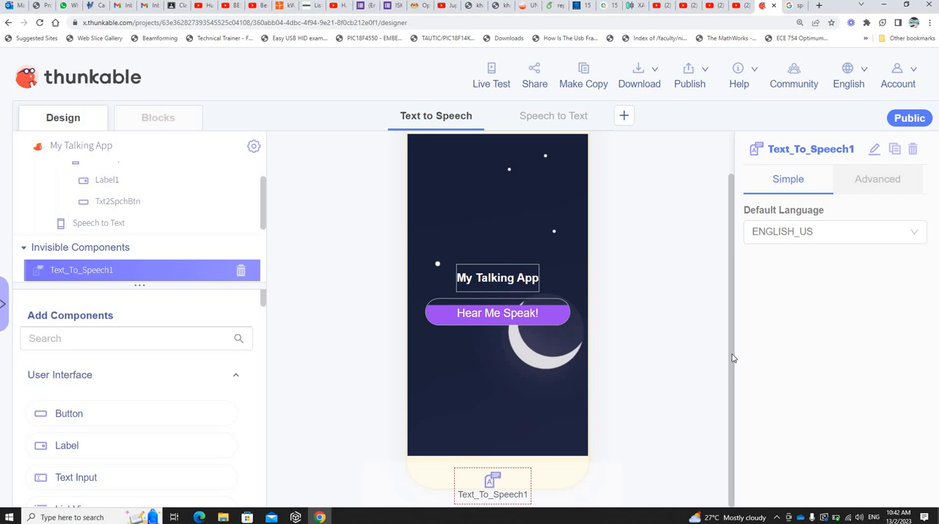
left_click(181, 125)
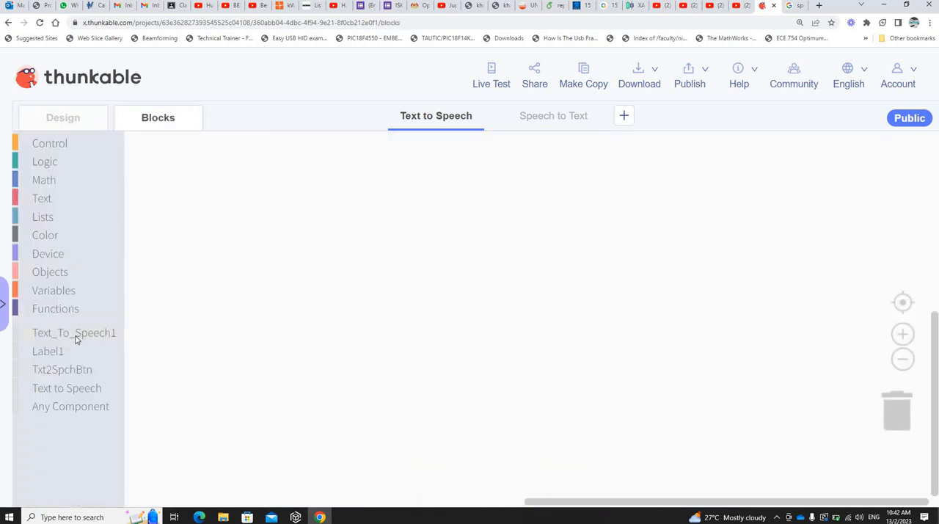
left_click(87, 336)
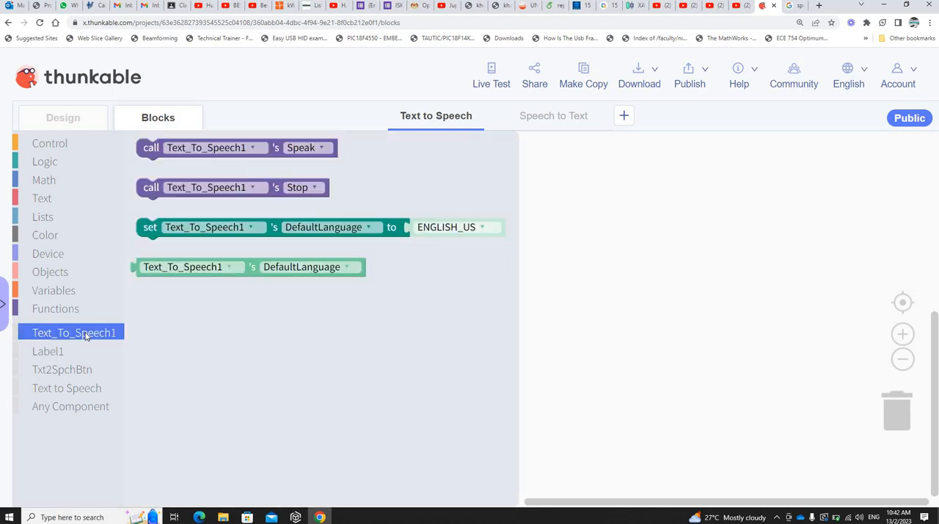
left_click(79, 374)
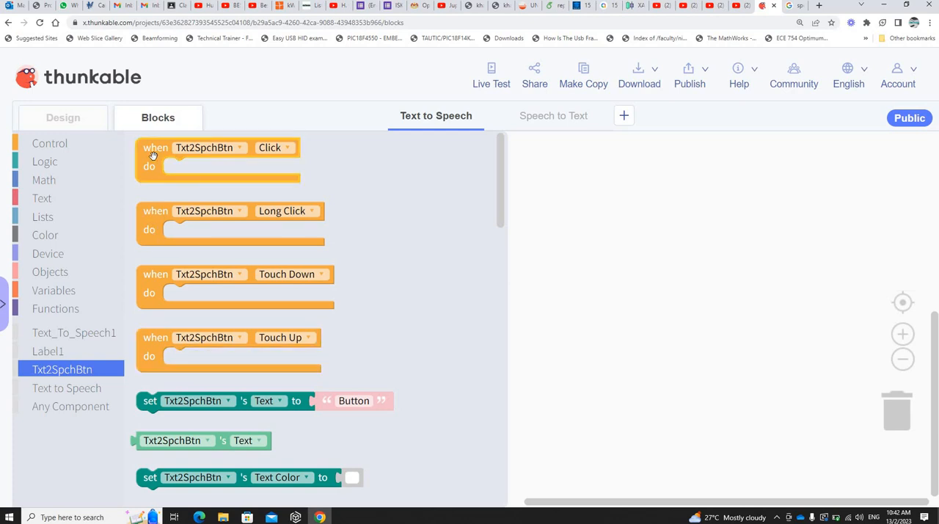
left_click_drag(153, 155, 309, 213)
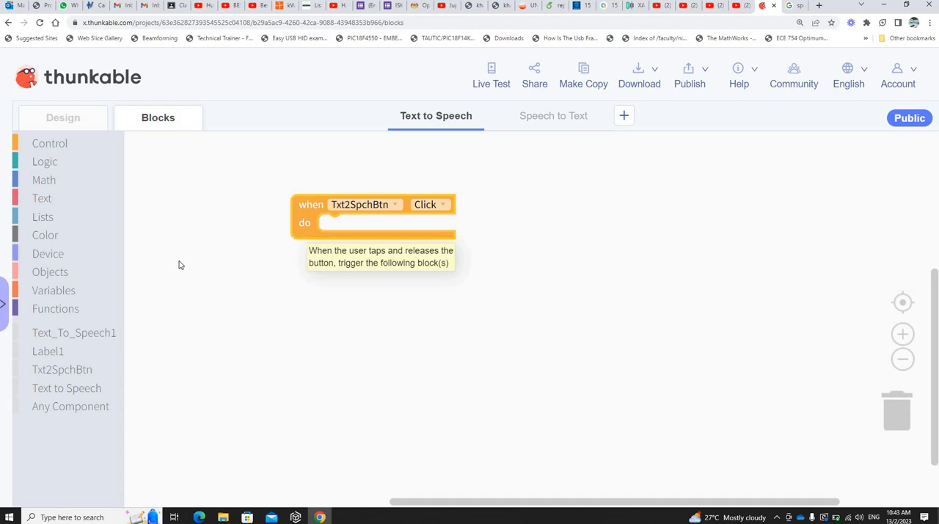
Step: Place a "call Text to Speech's ToggleDrawerMenu" block inside the Txt2SpchBtn Click event
left_click(74, 391)
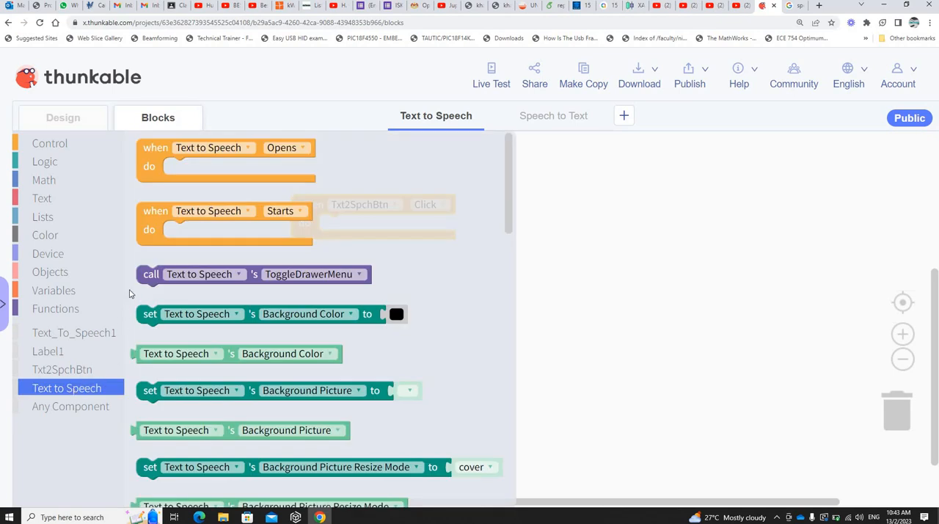
left_click(150, 283)
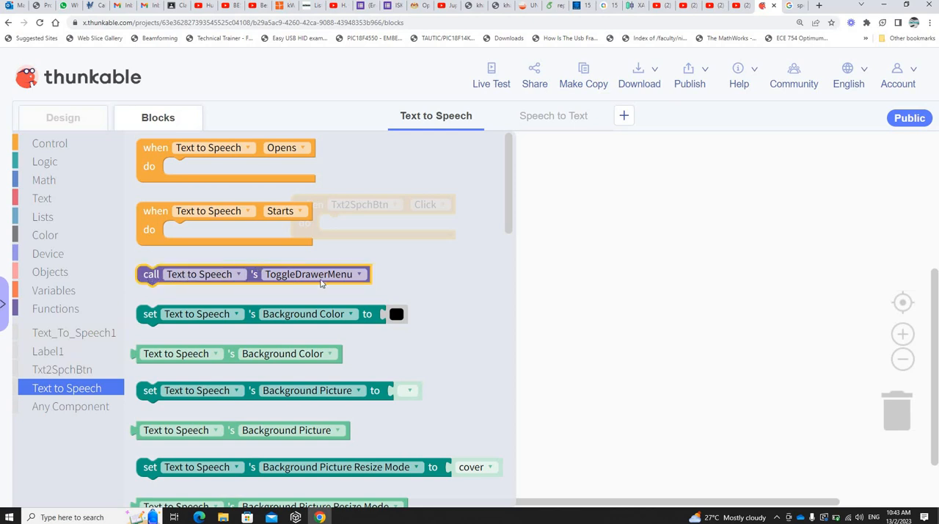
left_click(368, 316)
scroll(371, 321, "down", 15)
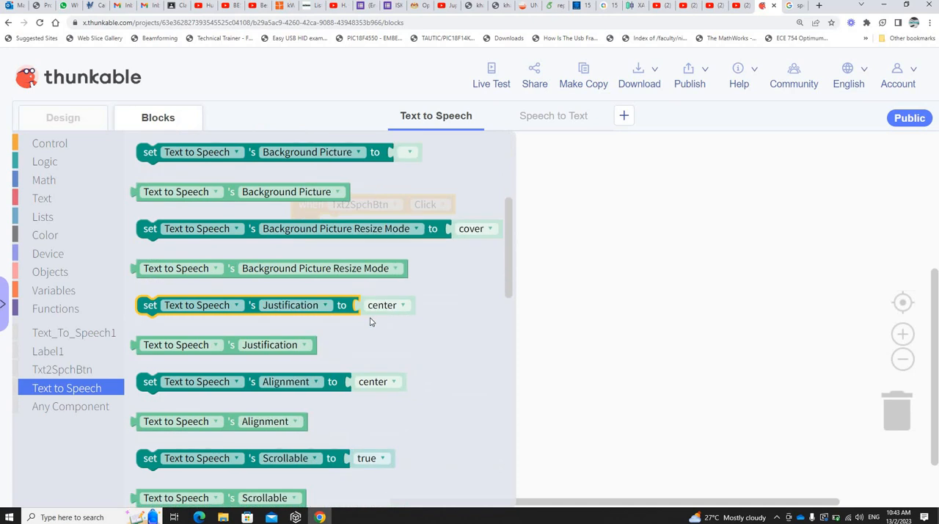
scroll(371, 314, "up", 20)
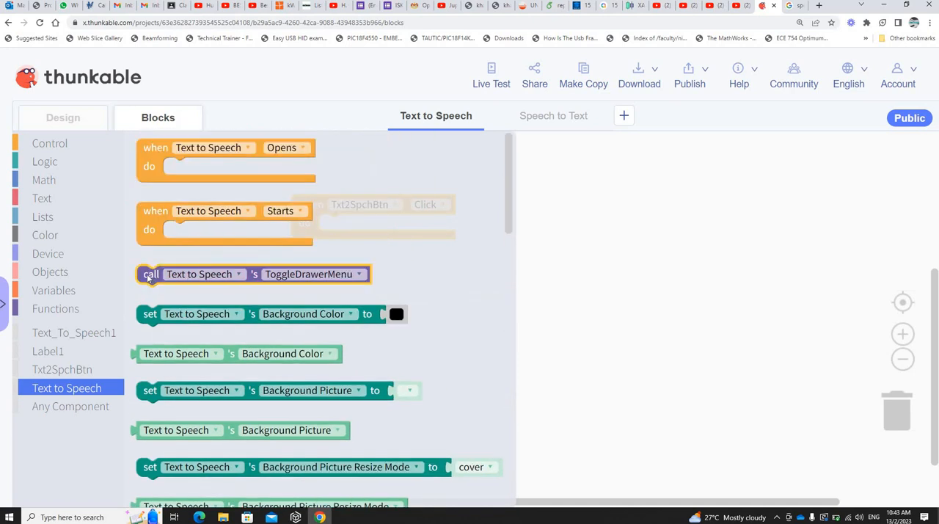
left_click_drag(148, 271, 334, 228)
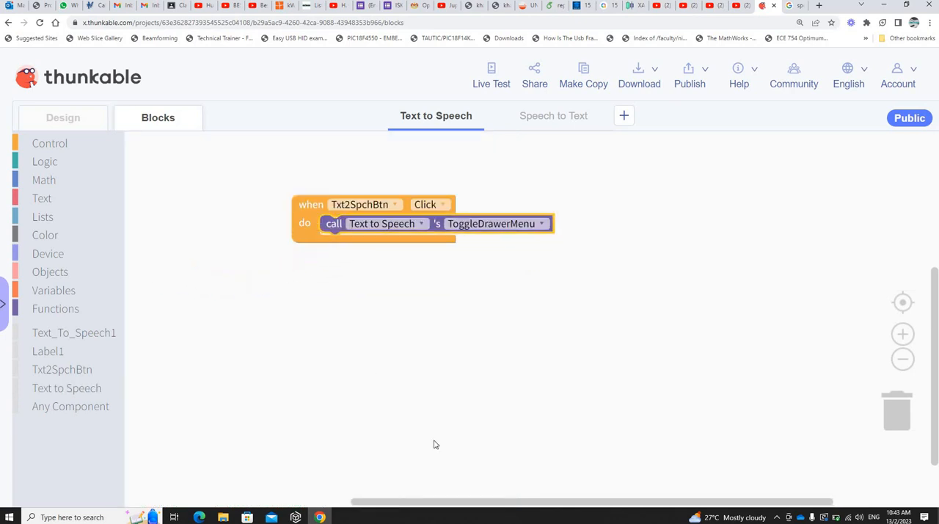
Step: Browse the blocks offered for the Text to Speech screen and the Text_To_Speech1 component
left_click(543, 226)
left_click(490, 283)
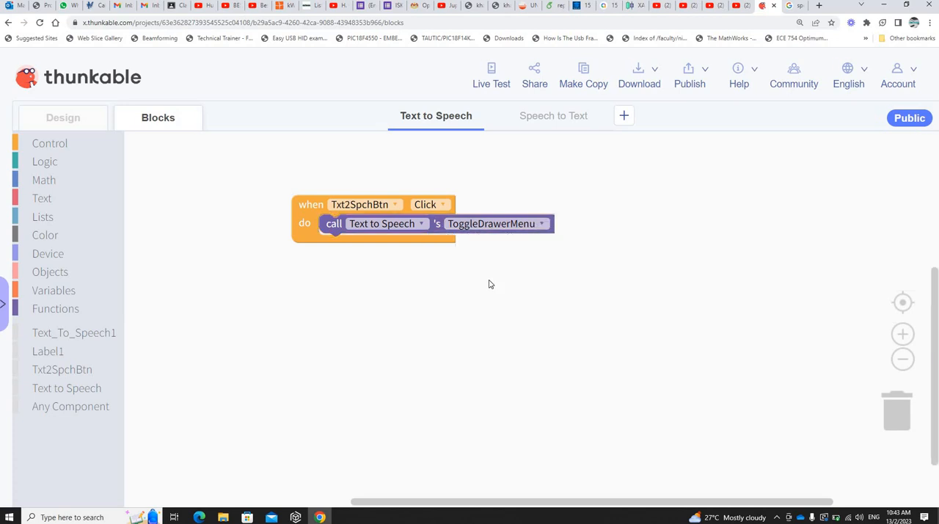
left_click(71, 388)
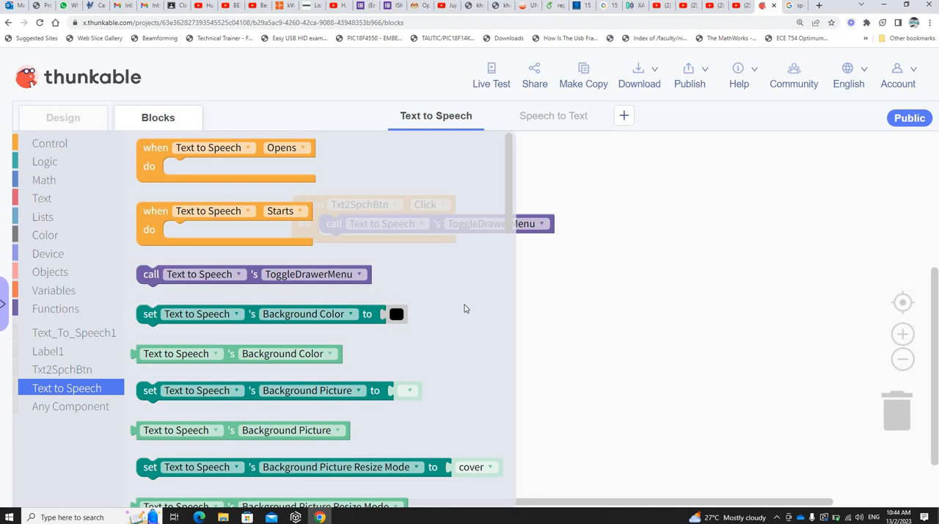
scroll(464, 308, "down", 15)
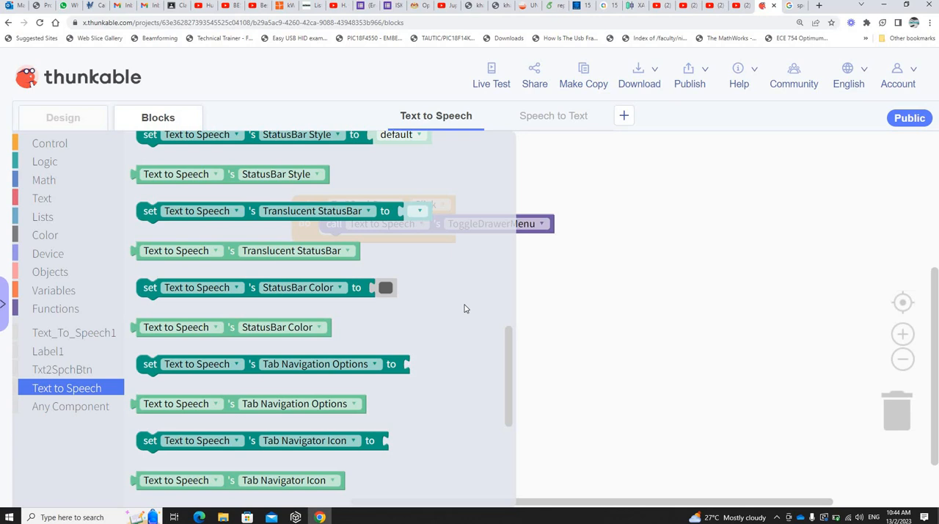
scroll(464, 308, "down", 4)
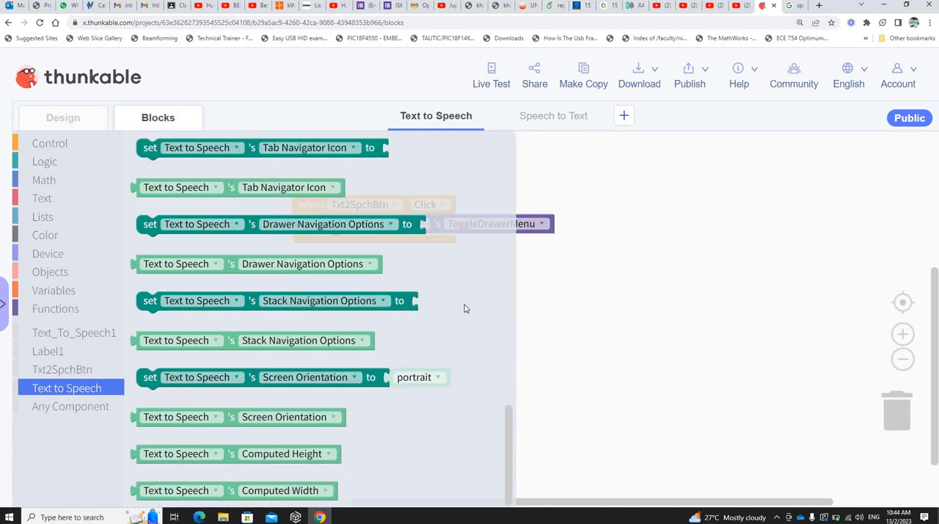
left_click(84, 335)
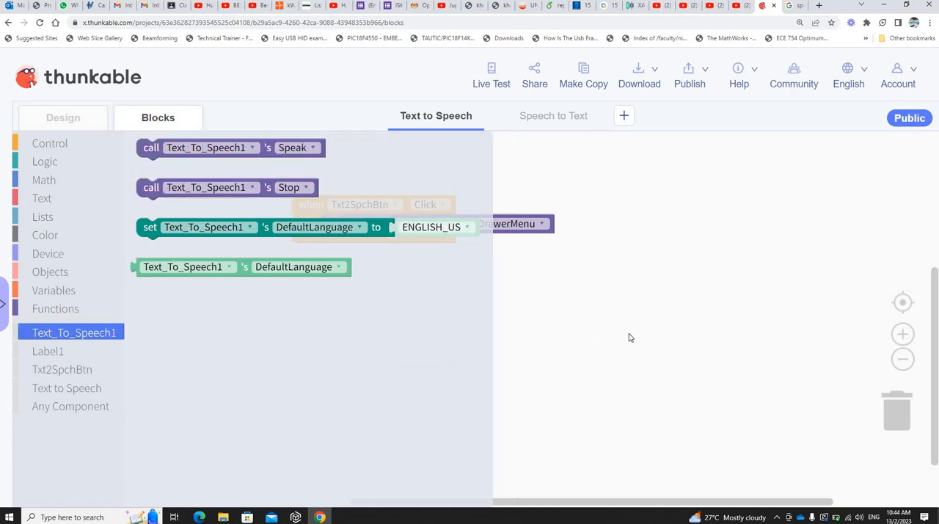
left_click(536, 323)
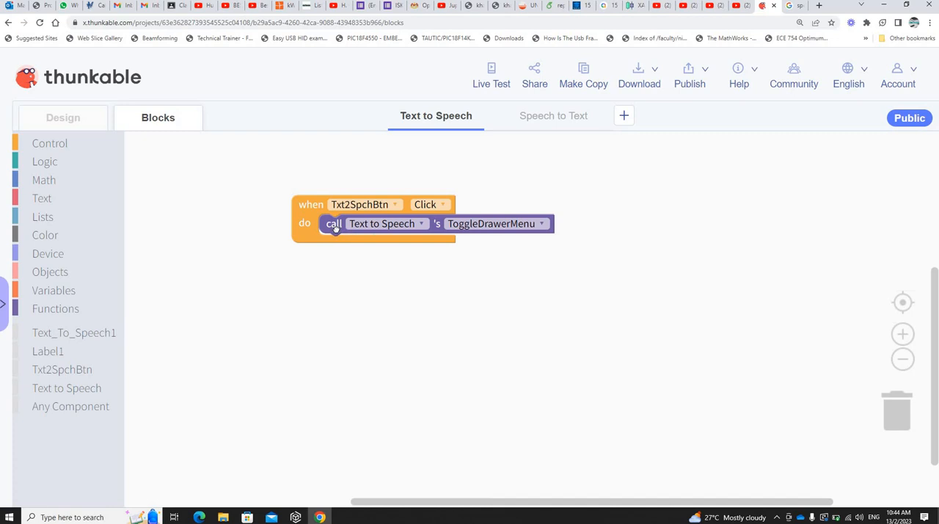
Step: Replace the ToggleDrawerMenu call in the Txt2SpchBtn Click event with a "call Text_To_Speech1's Speak" block
mouse_move(334, 224)
left_mouse_down()
mouse_move(901, 403)
mouse_move(334, 228)
left_mouse_up()
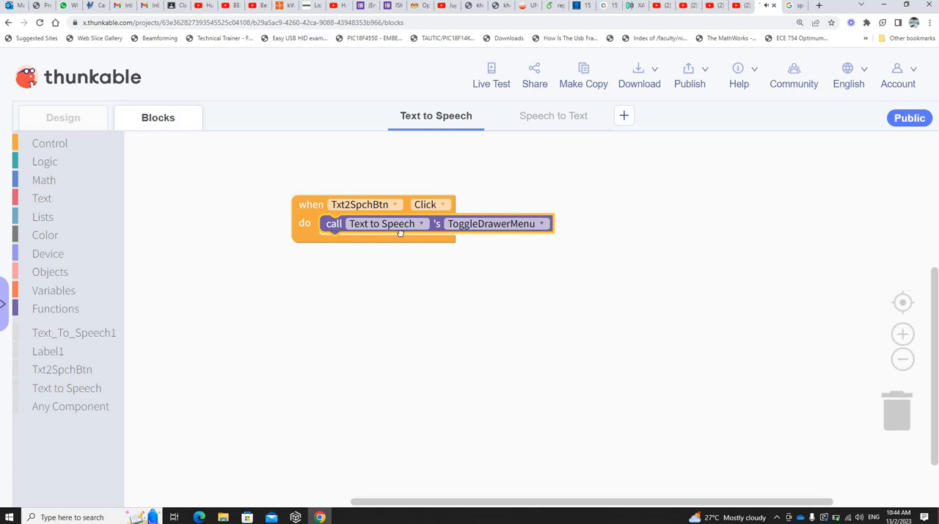
left_click_drag(401, 233, 896, 408)
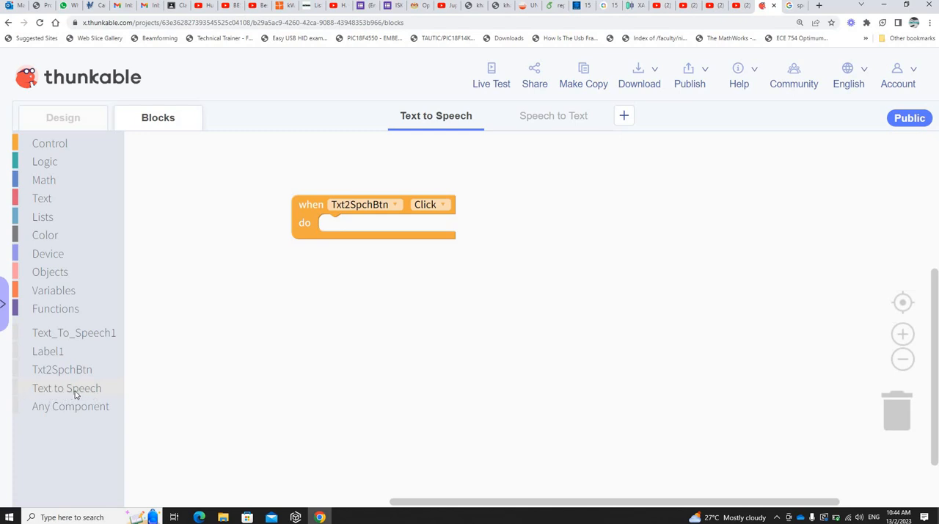
left_click(73, 391)
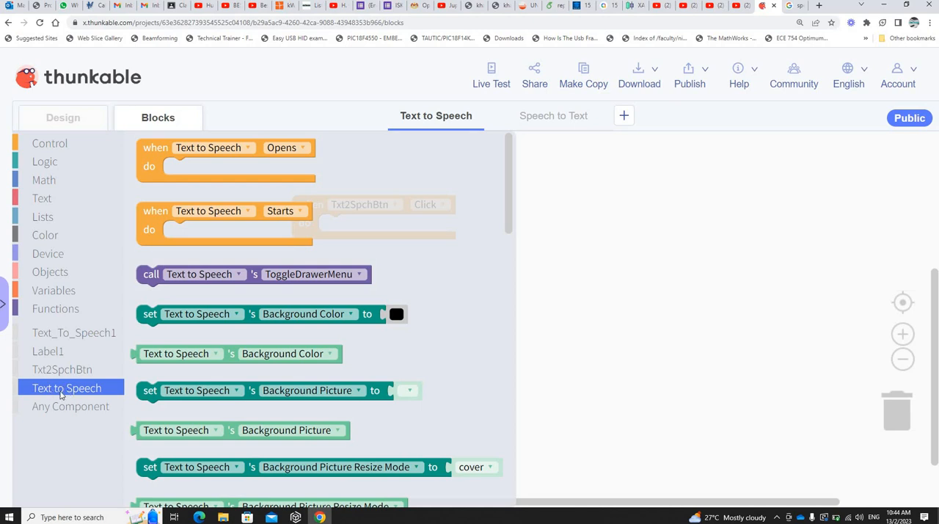
left_click(64, 336)
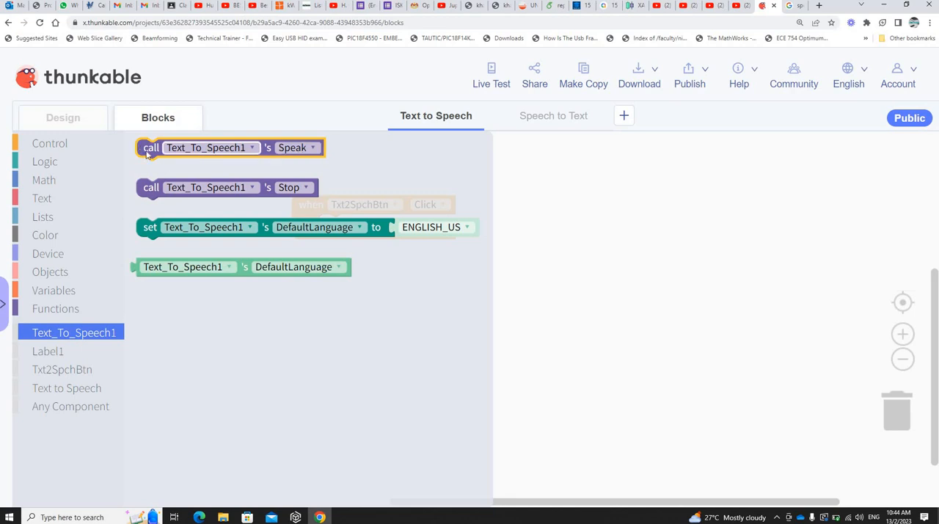
left_click_drag(279, 244, 328, 228)
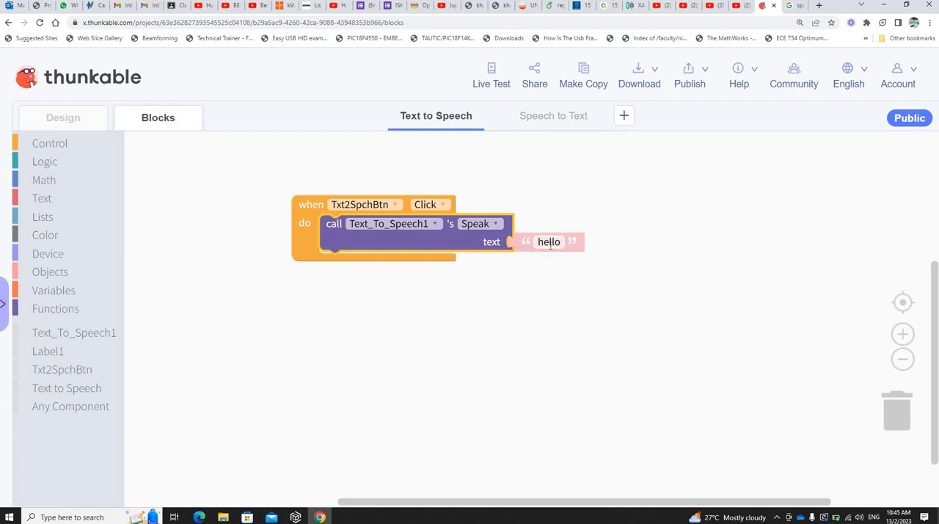
left_click(557, 293)
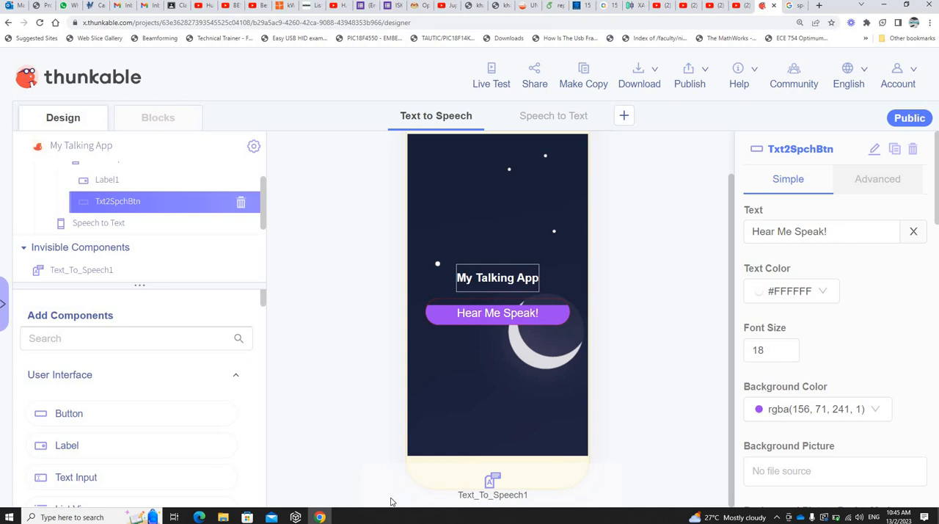
Step: Review the voice components available in the screen design and return to the Text to Speech screen's blocks
scroll(152, 435, "down", 7)
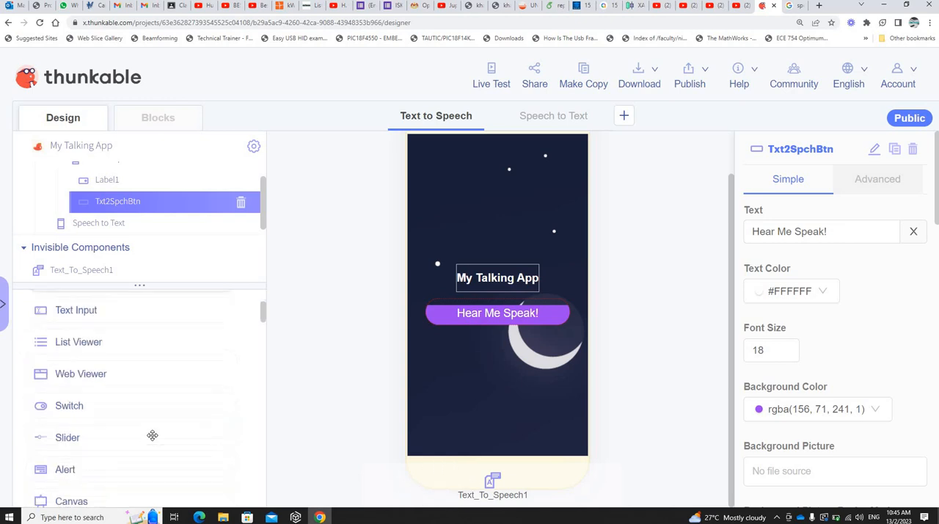
scroll(151, 435, "down", 7)
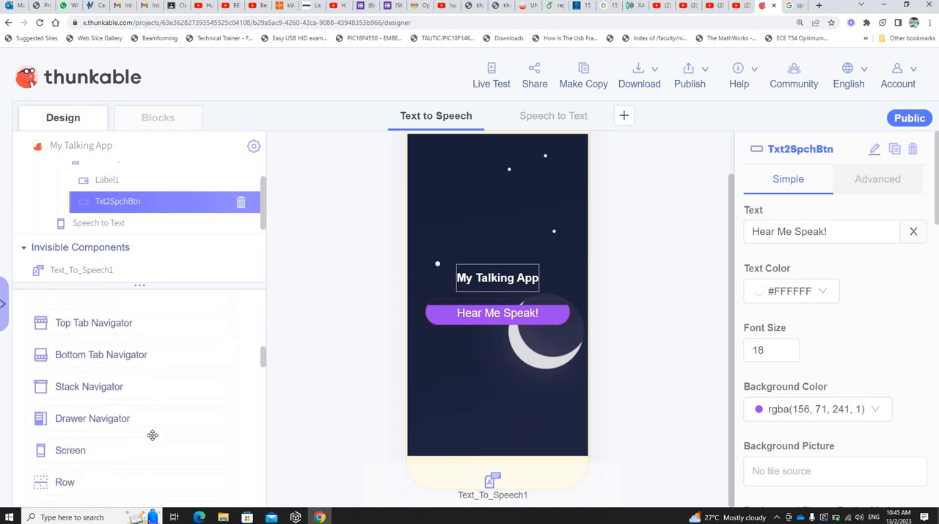
scroll(117, 327, "up", 1)
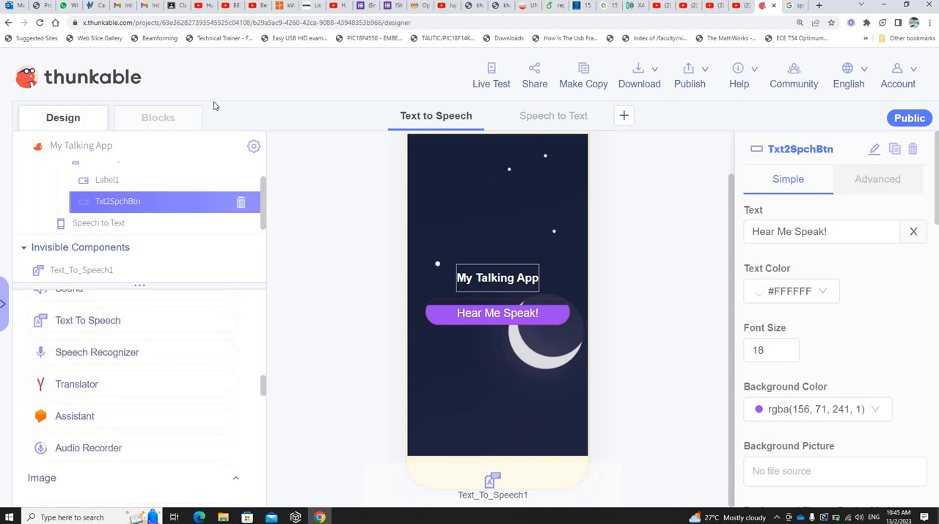
left_click(160, 118)
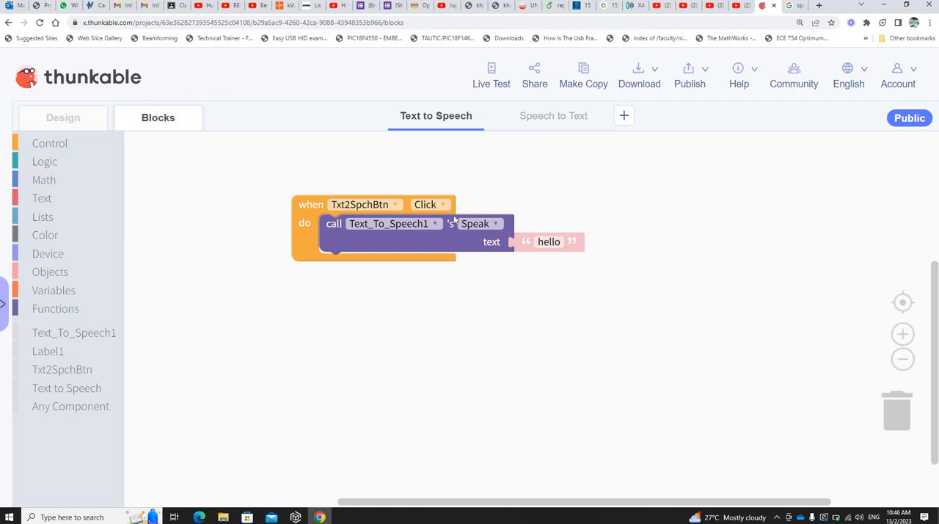
Step: Set the Speak block's text to "How many of you managed to hear your app talking?"
left_click(542, 245)
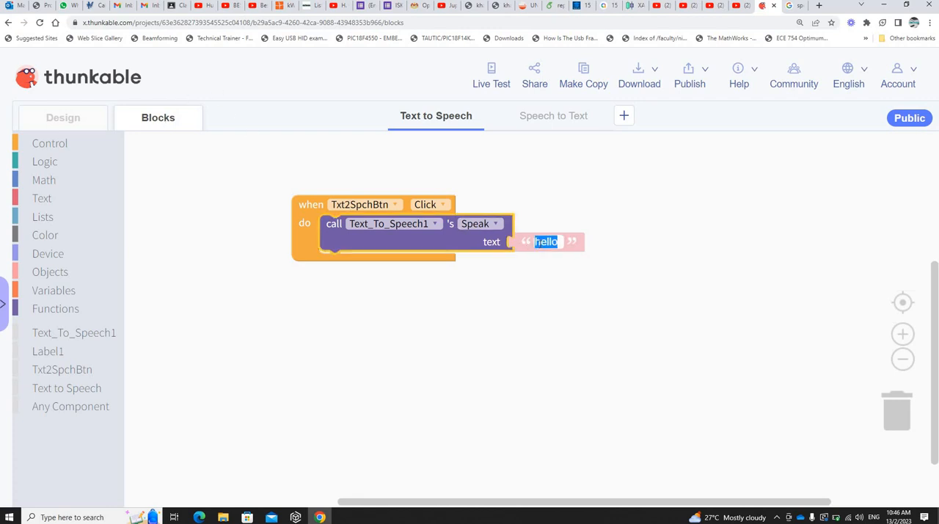
type("Hi St")
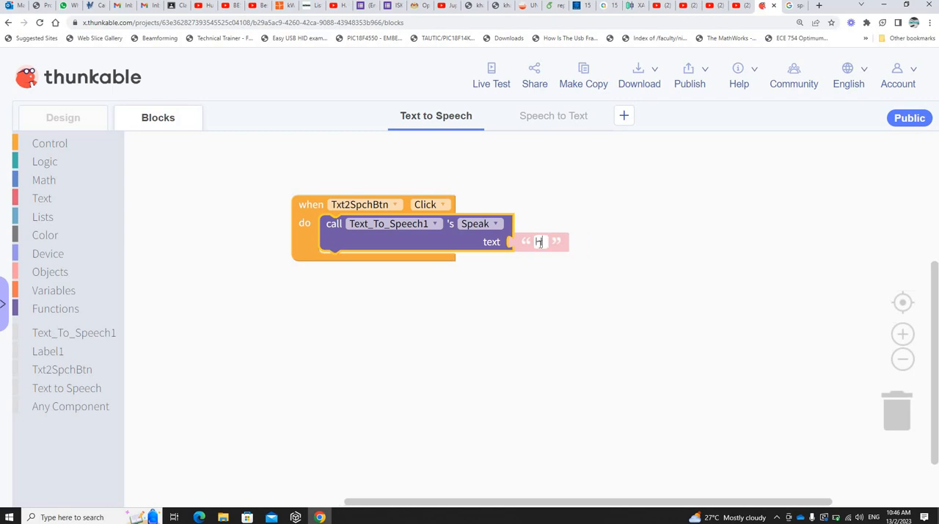
key("BackSpace")
key("BackSpace")
type("stue")
key("BackSpace")
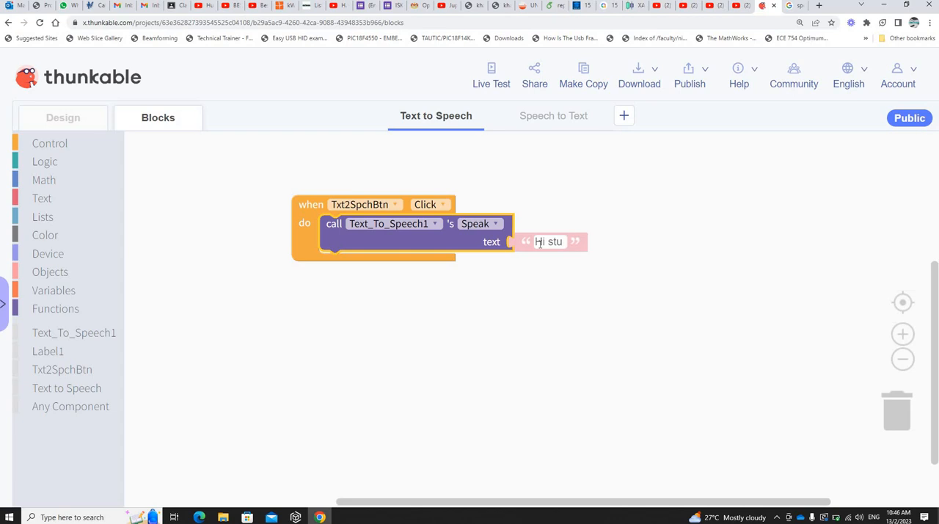
key("BackSpace")
key("BackSpace")
key("BackSpace")
key("BackSpace")
key("BackSpace")
key("BackSpace")
type("H")
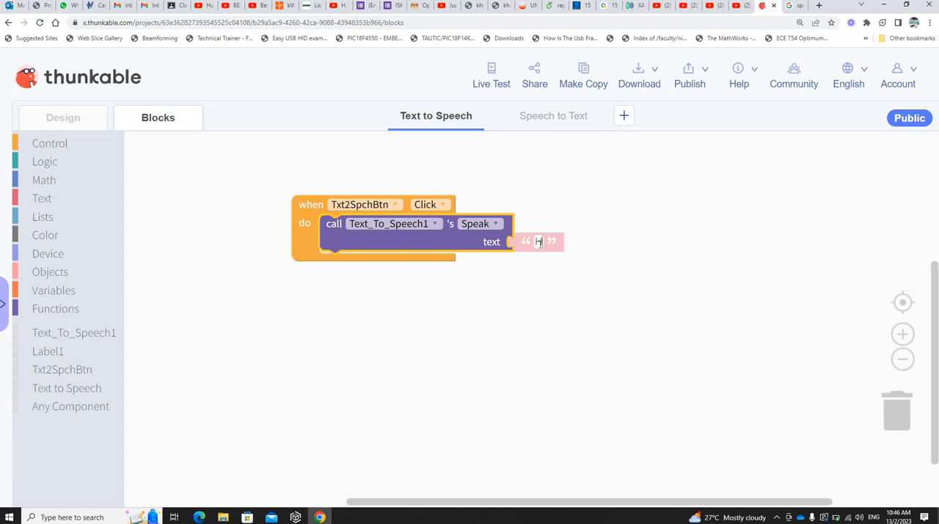
type("ow many of ")
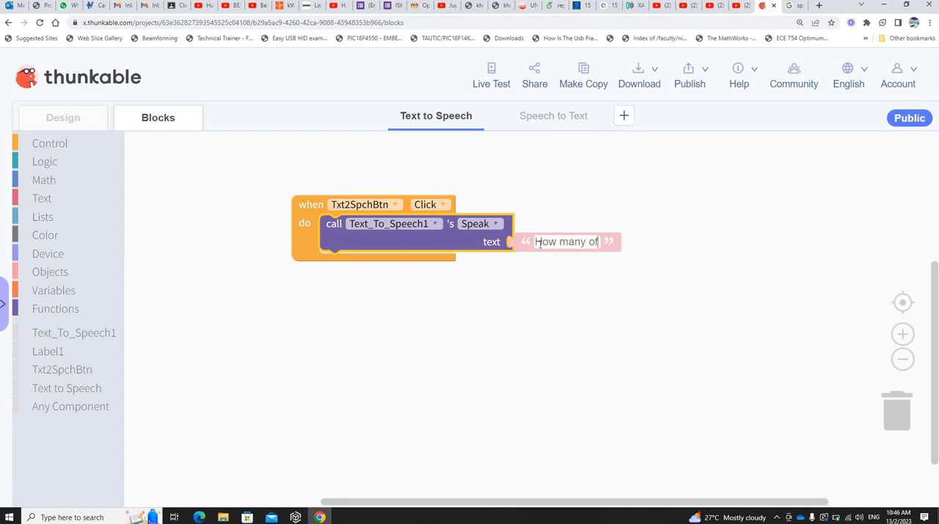
type("you manag")
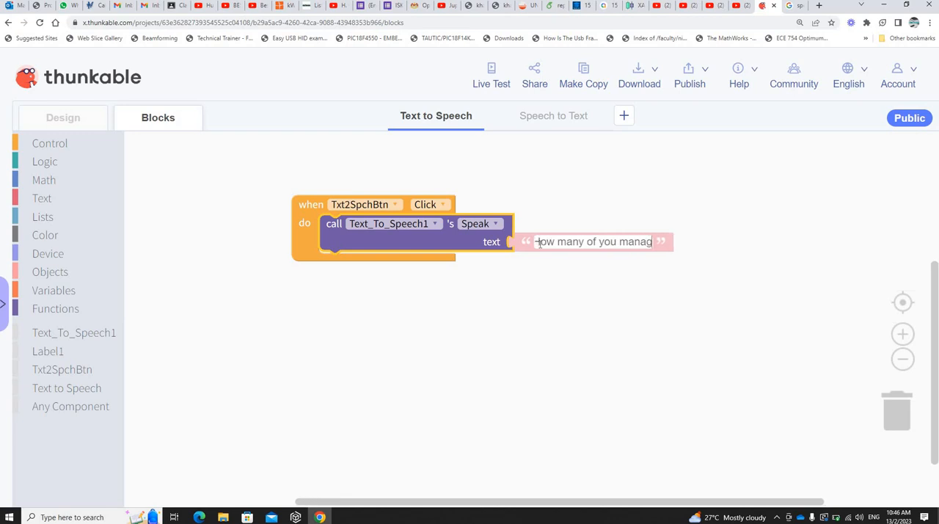
type("ed to hear")
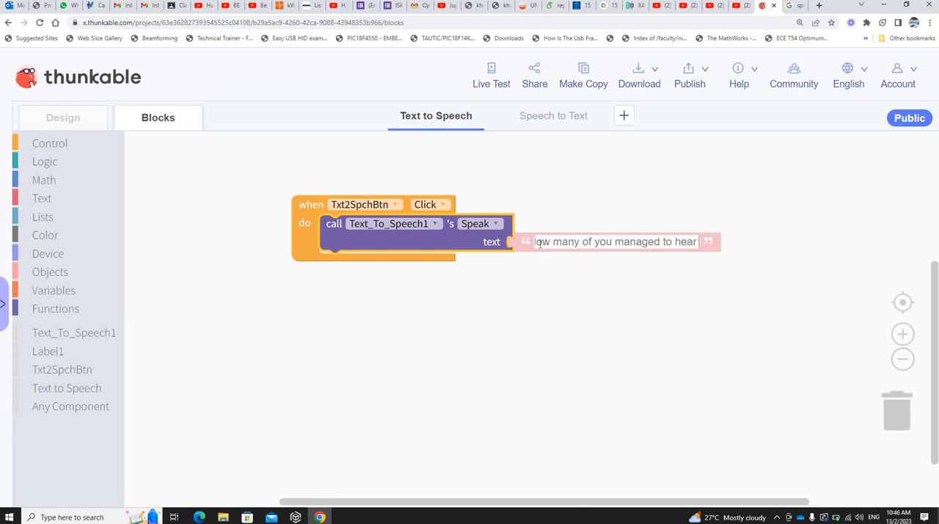
type(" your app t")
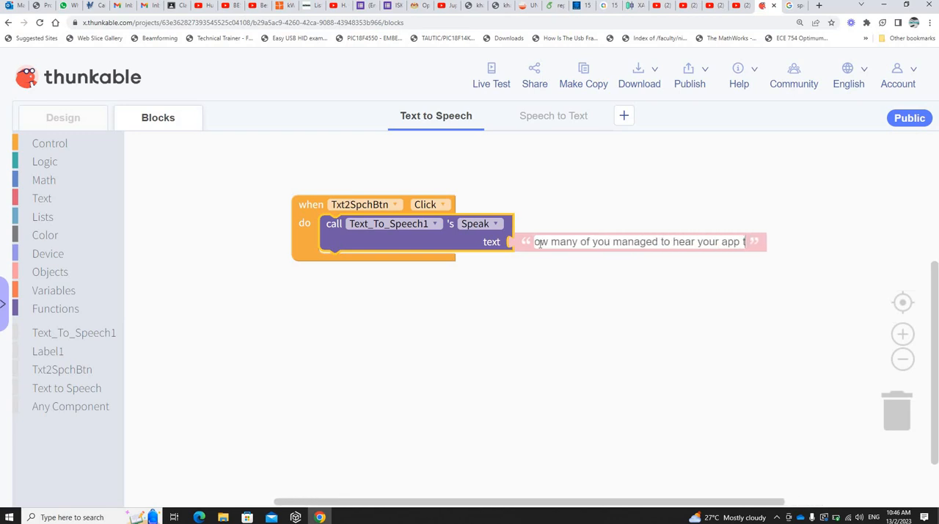
type("alking?")
key("Return")
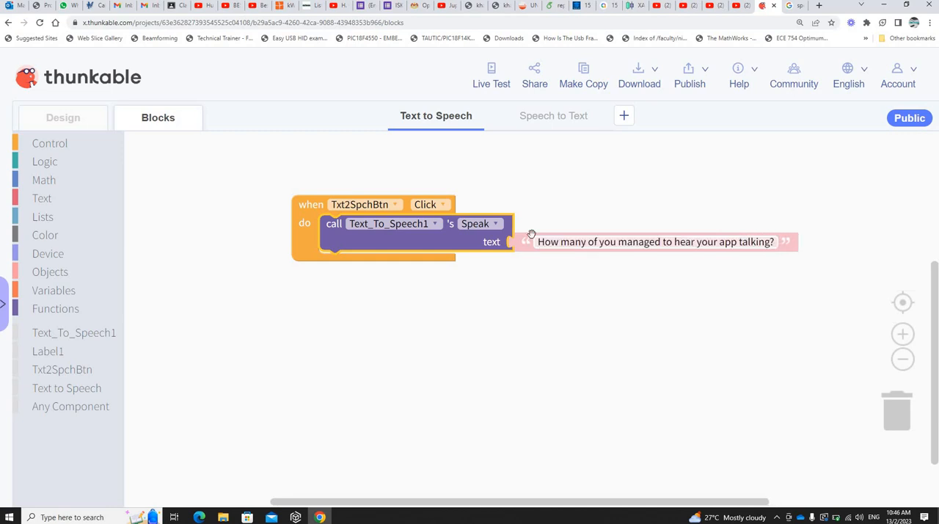
left_click(576, 336)
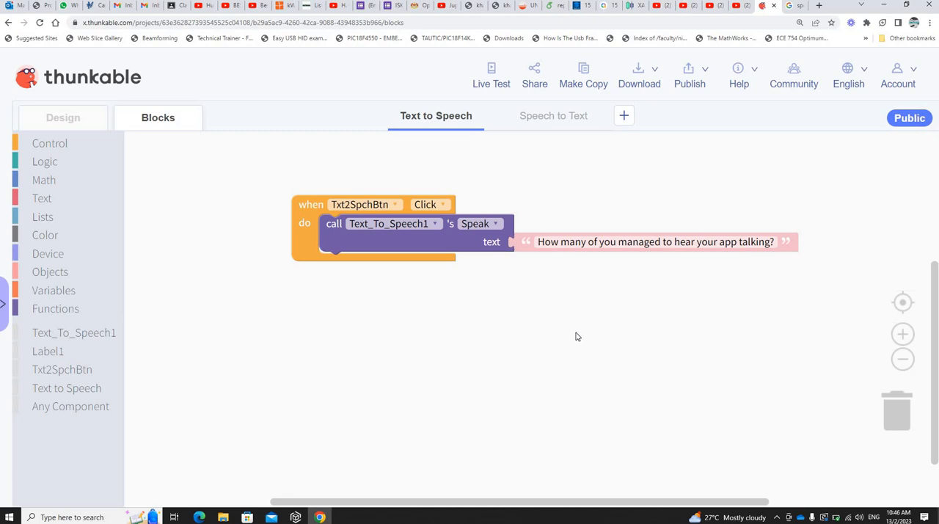